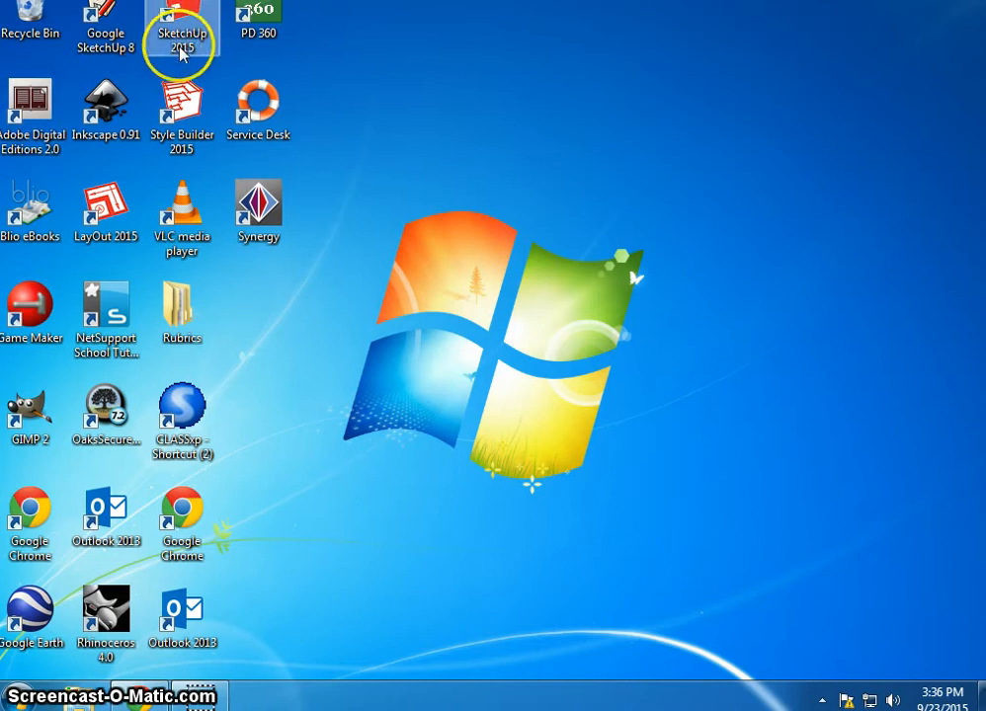
Step: Launch SketchUp 2015 from the installed programs and move its welcome window fully into view
double_click(181, 53)
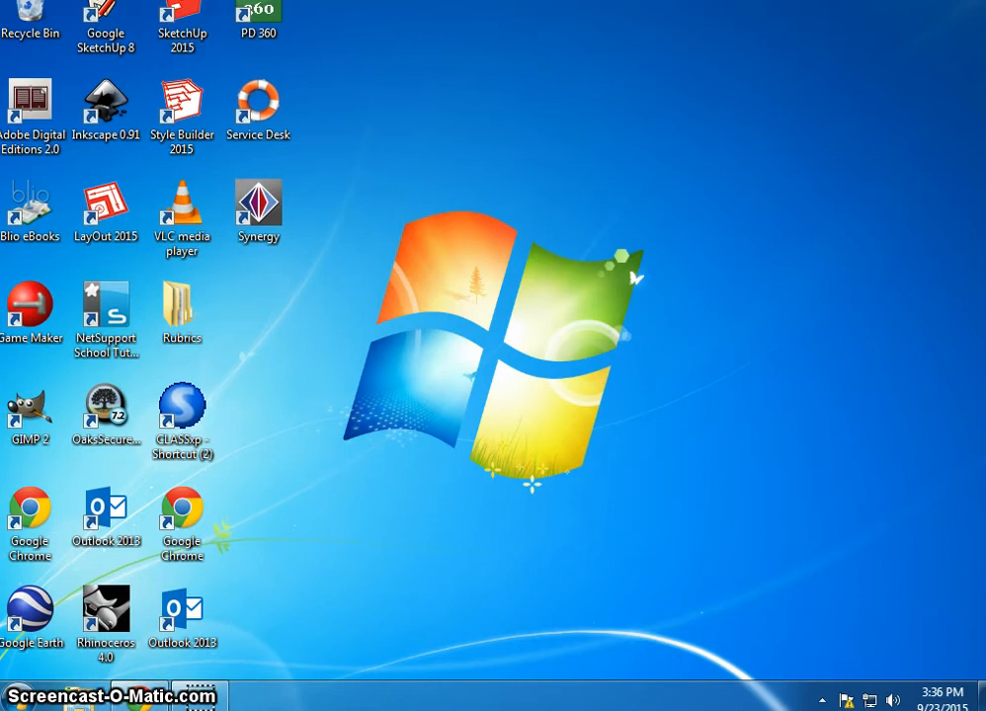
left_click(19, 698)
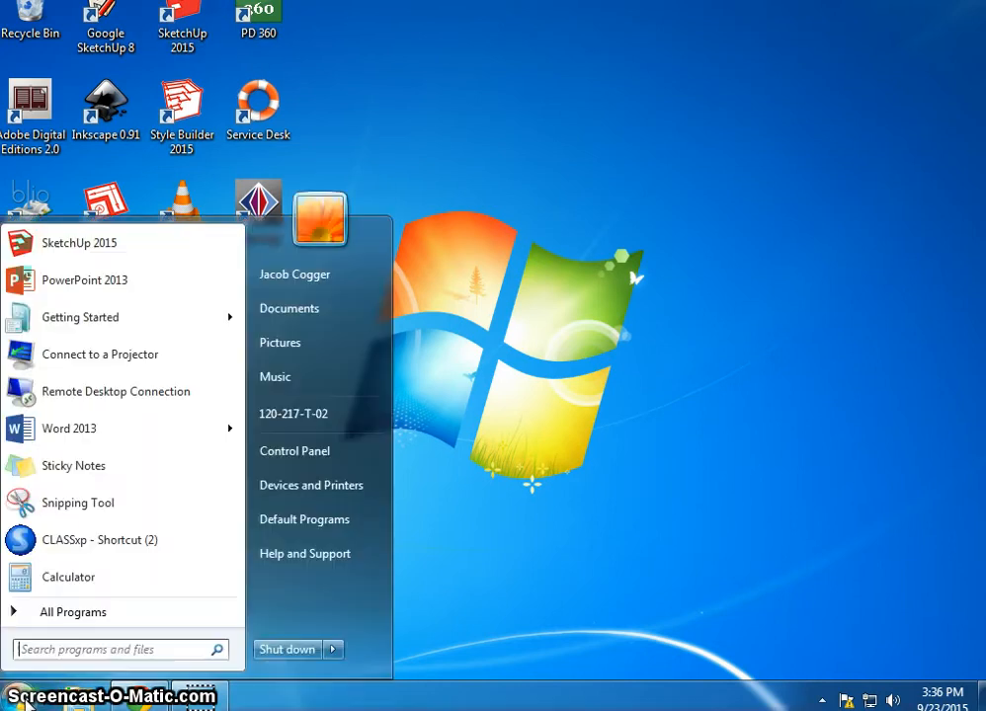
left_click(56, 615)
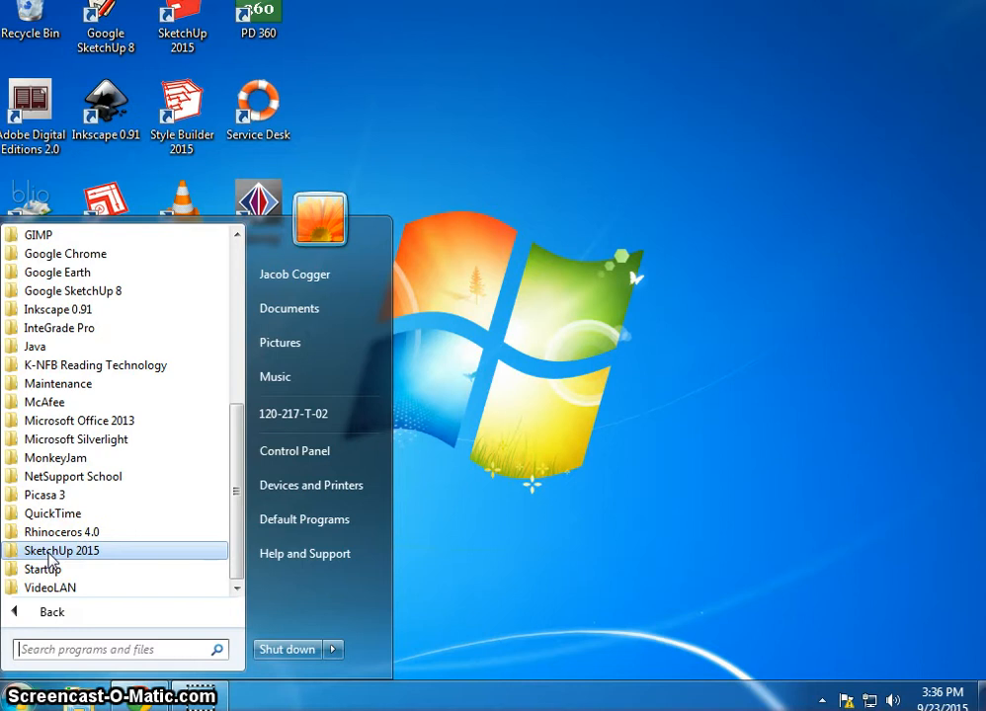
left_click(49, 559)
left_click(45, 570)
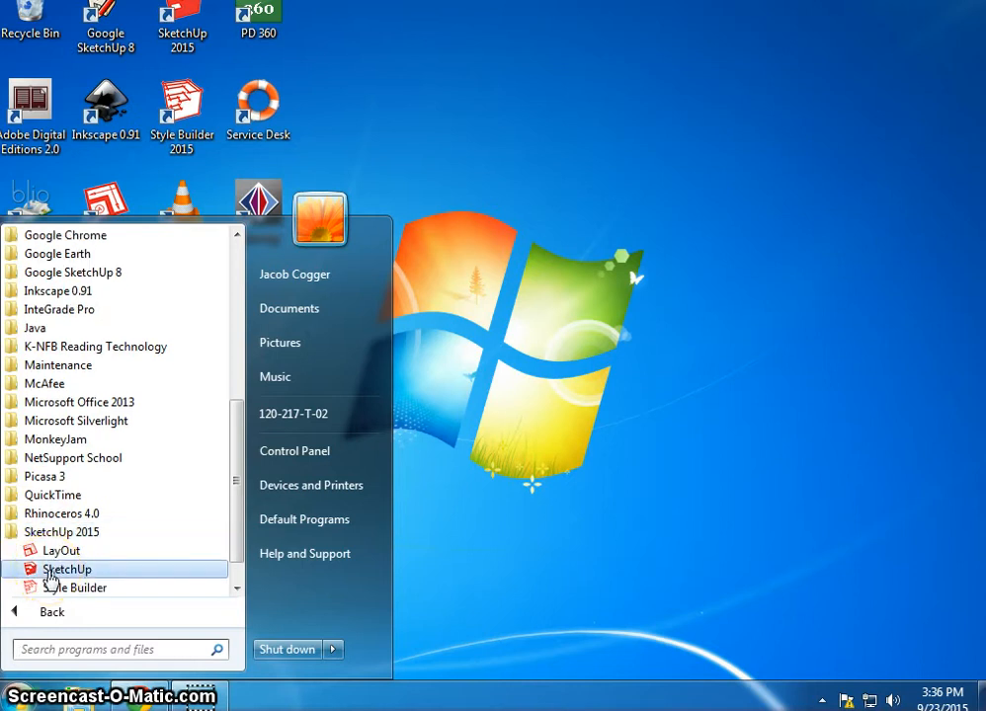
left_click(48, 573)
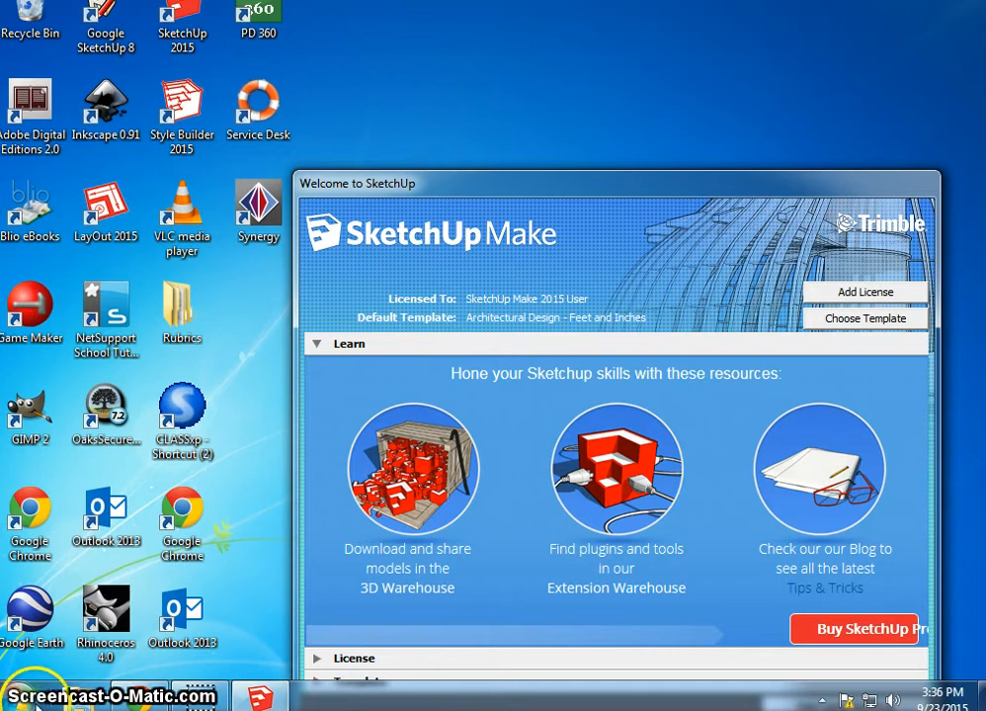
left_click(180, 20)
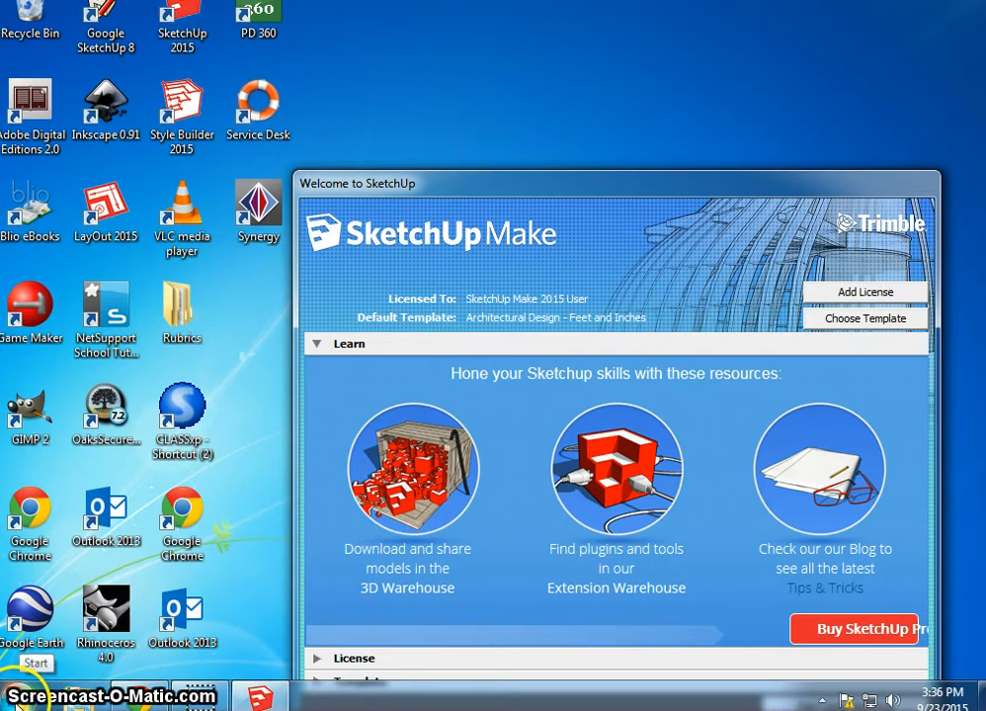
left_click_drag(518, 163, 433, 45)
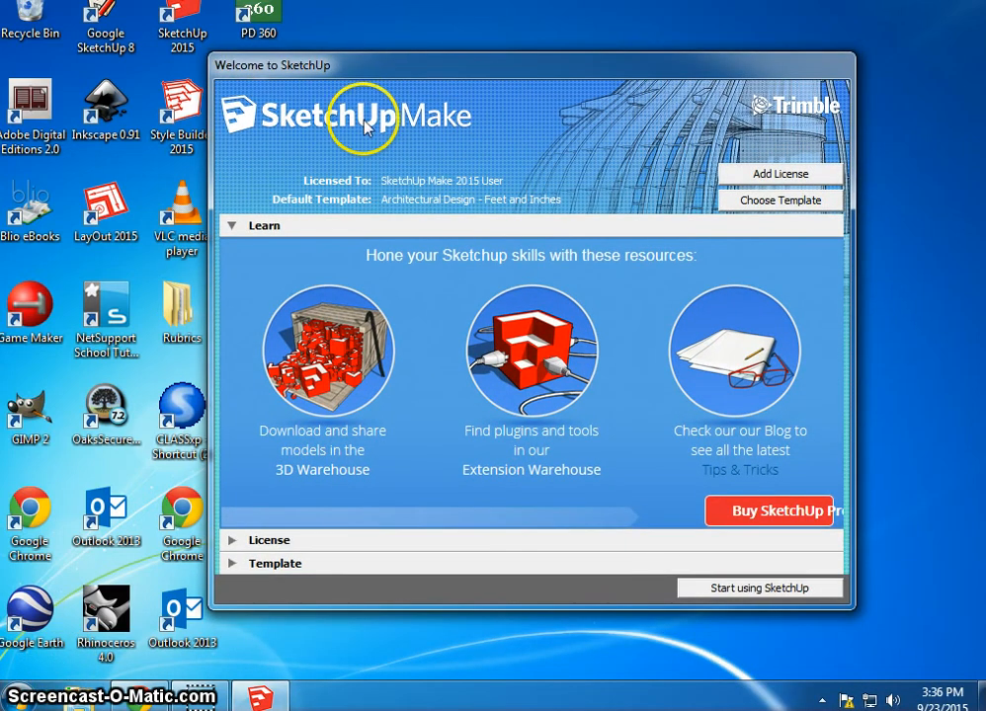
Step: Start a new model with the Architectural Design - Feet and Inches template
left_click(783, 204)
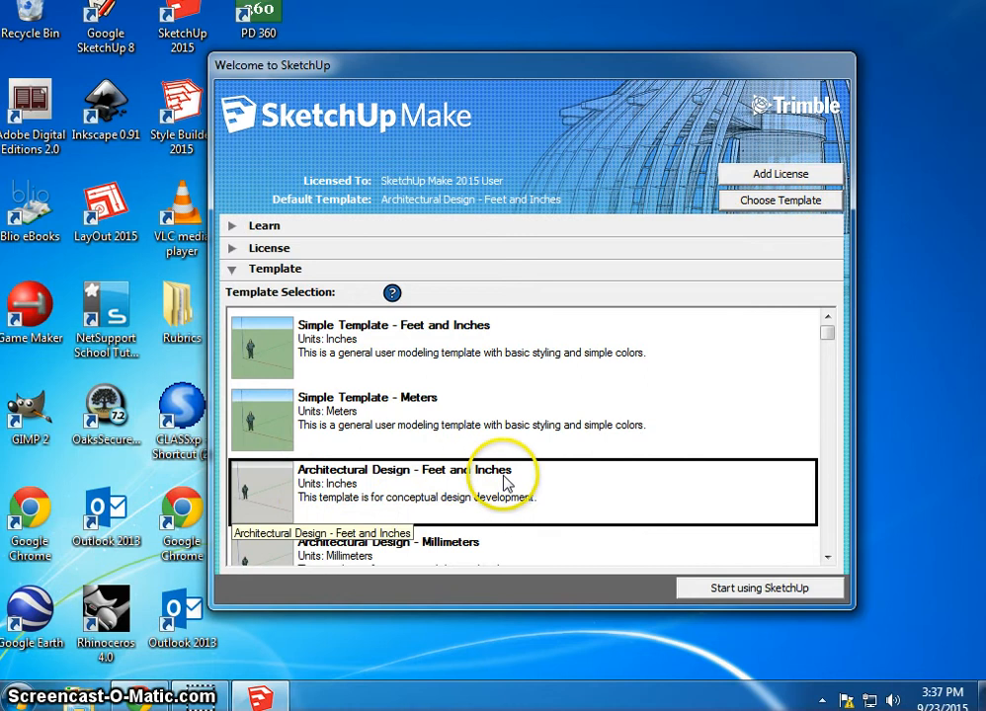
left_click(387, 425)
left_click(466, 489)
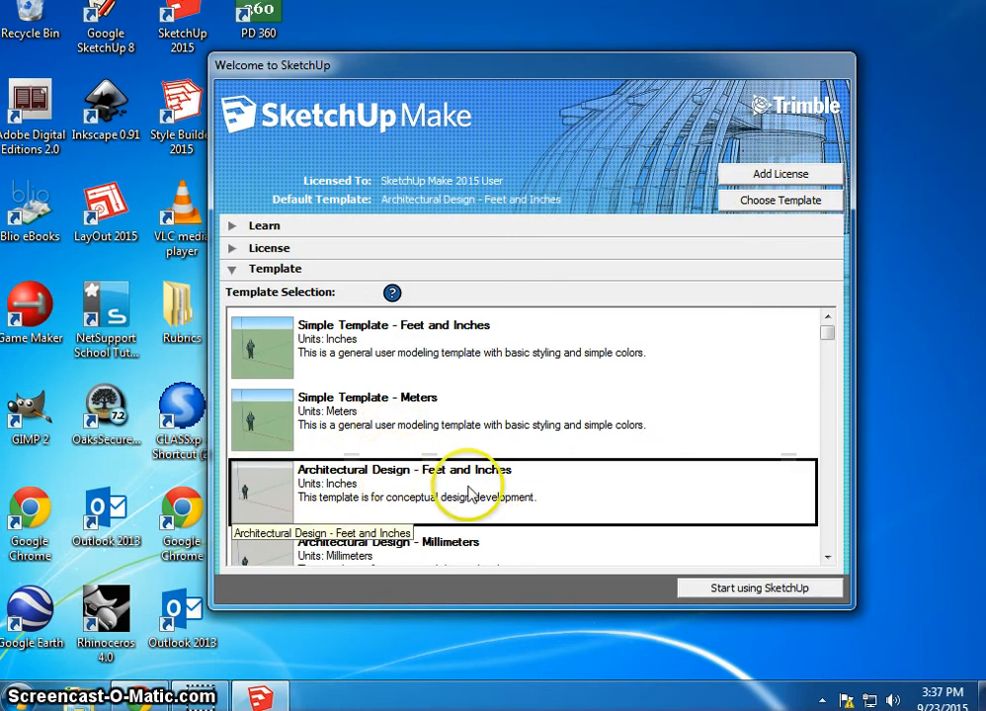
left_click(746, 589)
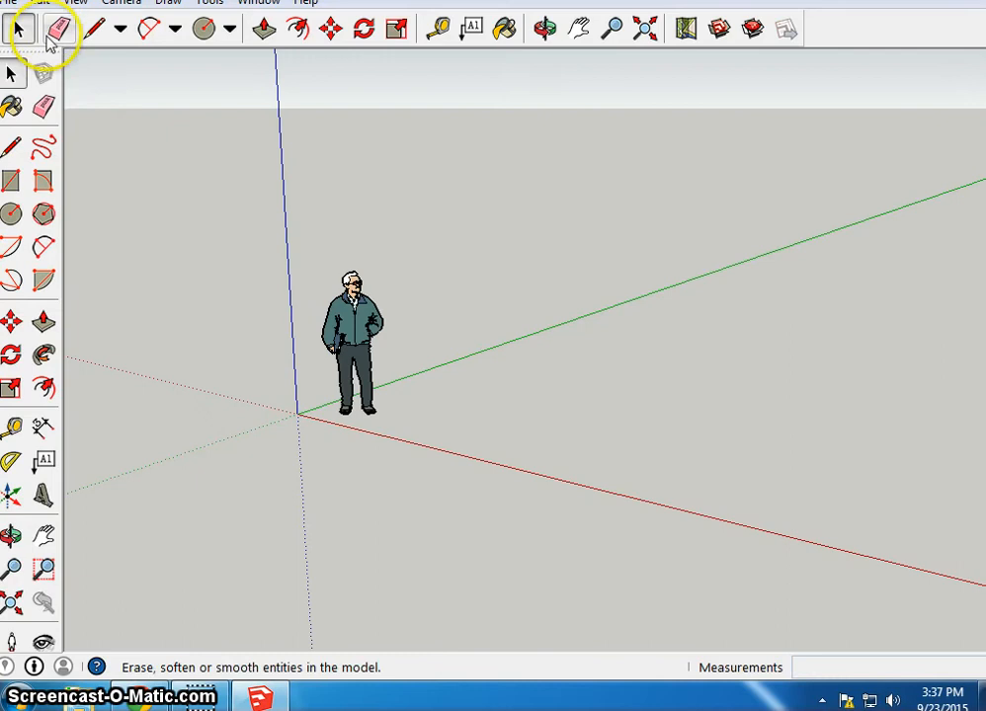
left_click(17, 29)
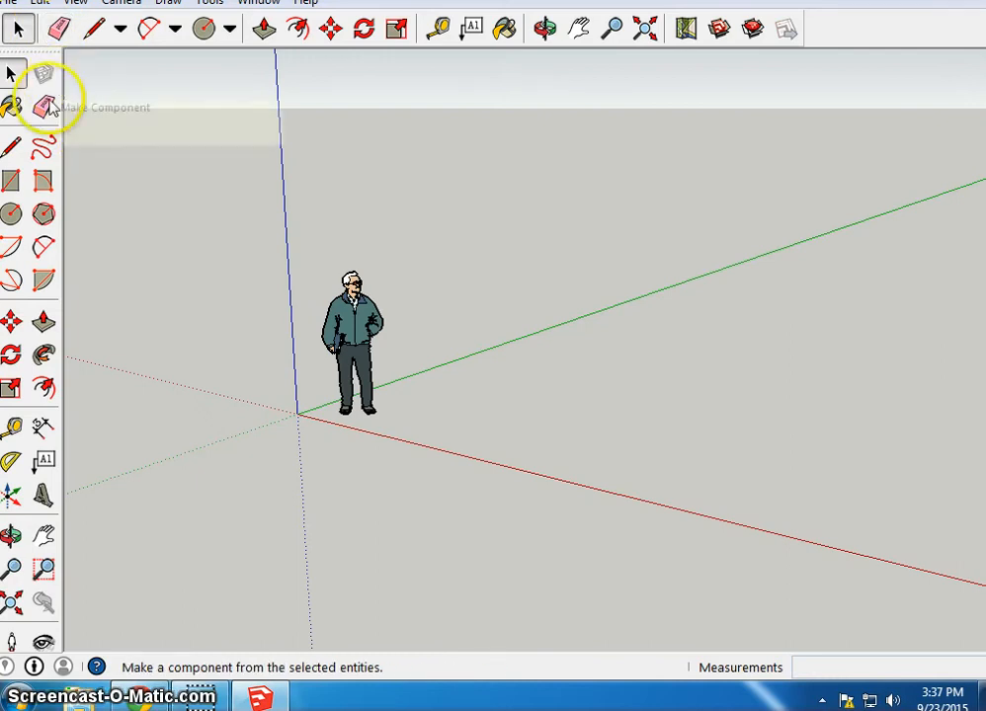
left_click(356, 85)
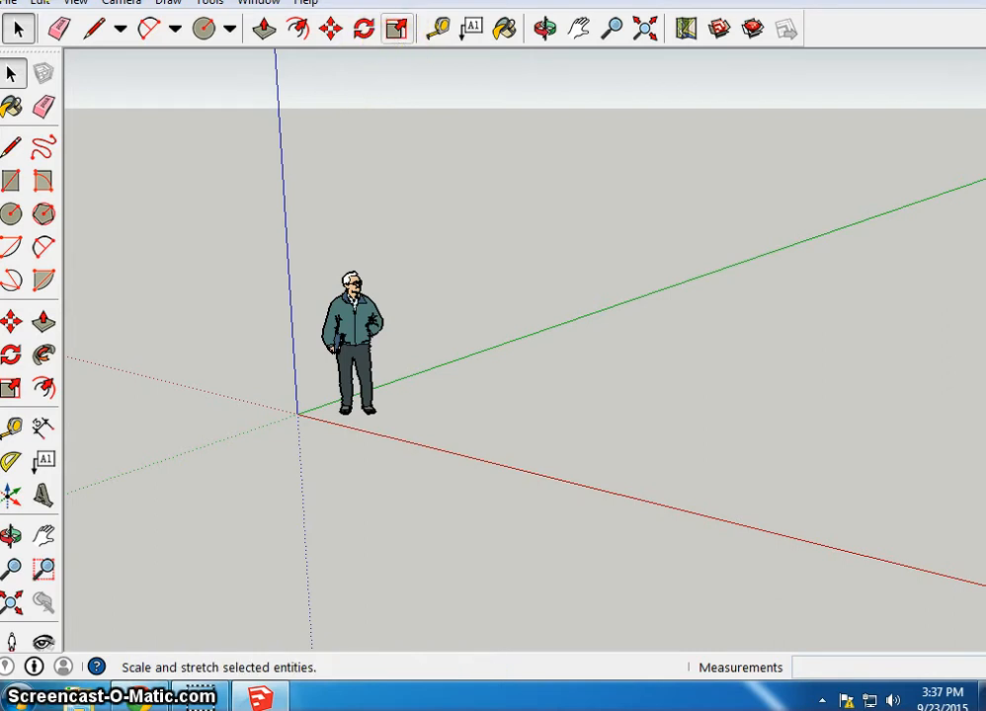
left_click(549, 30)
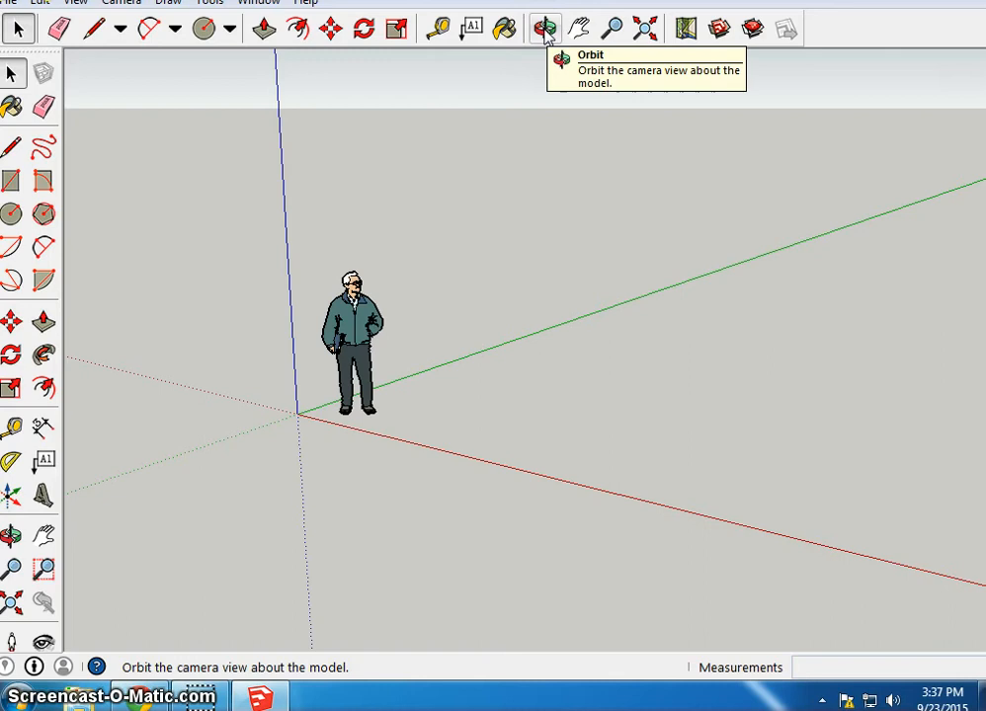
left_click(545, 30)
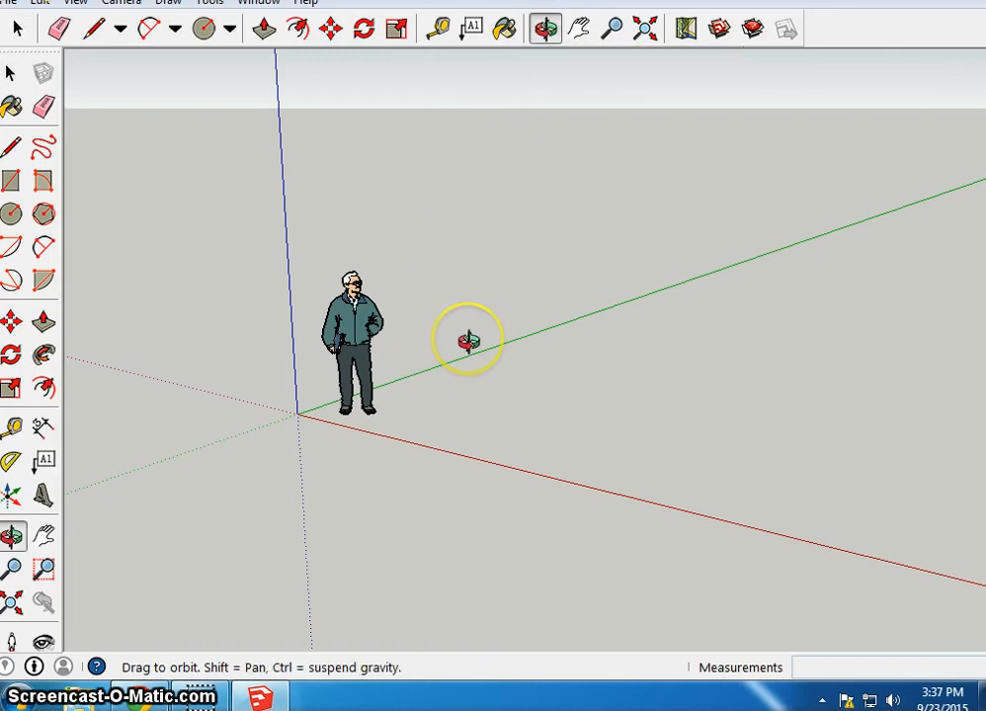
mouse_move(468, 342)
left_mouse_down()
mouse_move(273, 344)
mouse_move(194, 258)
mouse_move(203, 298)
mouse_move(315, 378)
mouse_move(518, 375)
mouse_move(625, 300)
mouse_move(627, 238)
mouse_move(550, 398)
mouse_move(379, 409)
mouse_move(244, 387)
mouse_move(358, 406)
mouse_move(539, 374)
mouse_move(623, 300)
mouse_move(608, 332)
mouse_move(505, 350)
mouse_move(461, 344)
left_mouse_up()
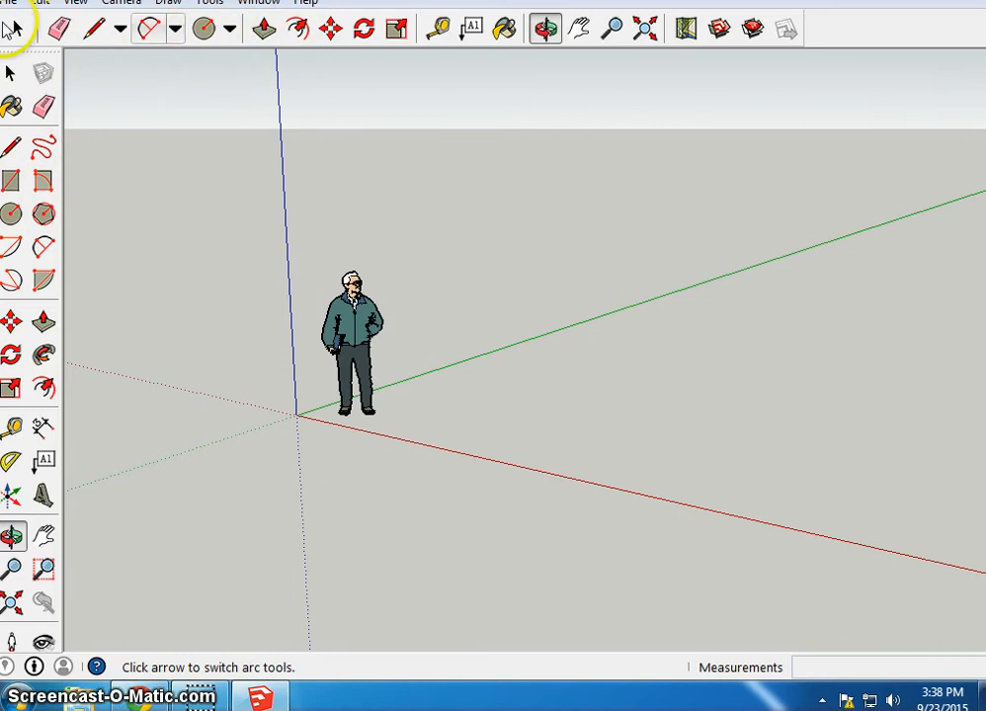
Step: Draw two ground rectangles beside the standing figure, about 9' 10" by 7' 4" in front and about 8' 7" by 9' 8" behind
left_click(231, 30)
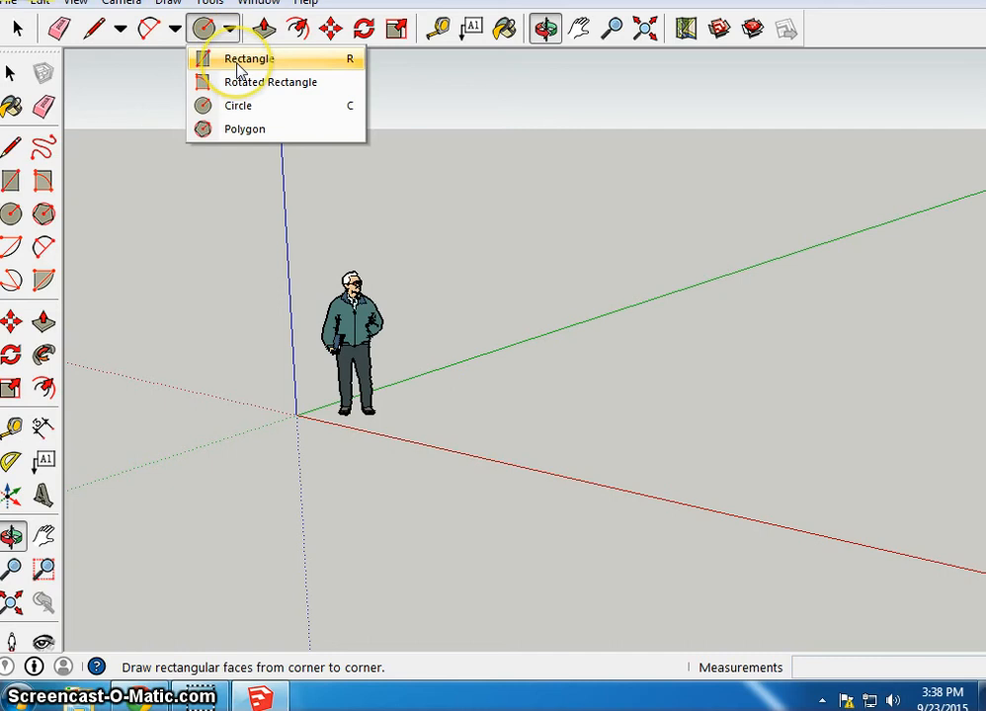
left_click(346, 61)
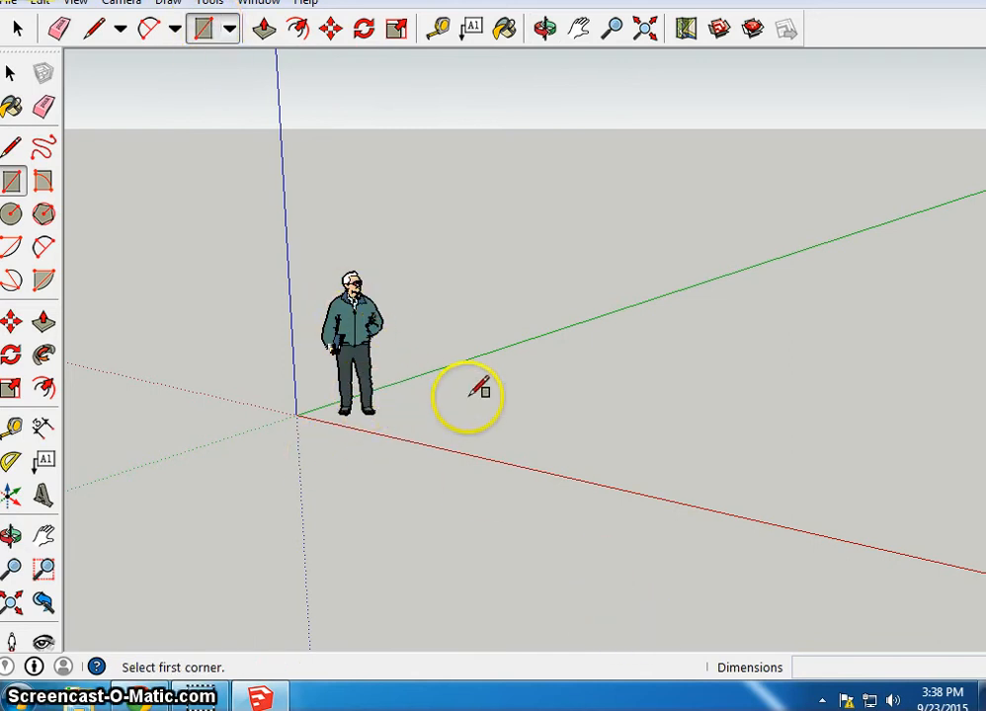
left_click(393, 422)
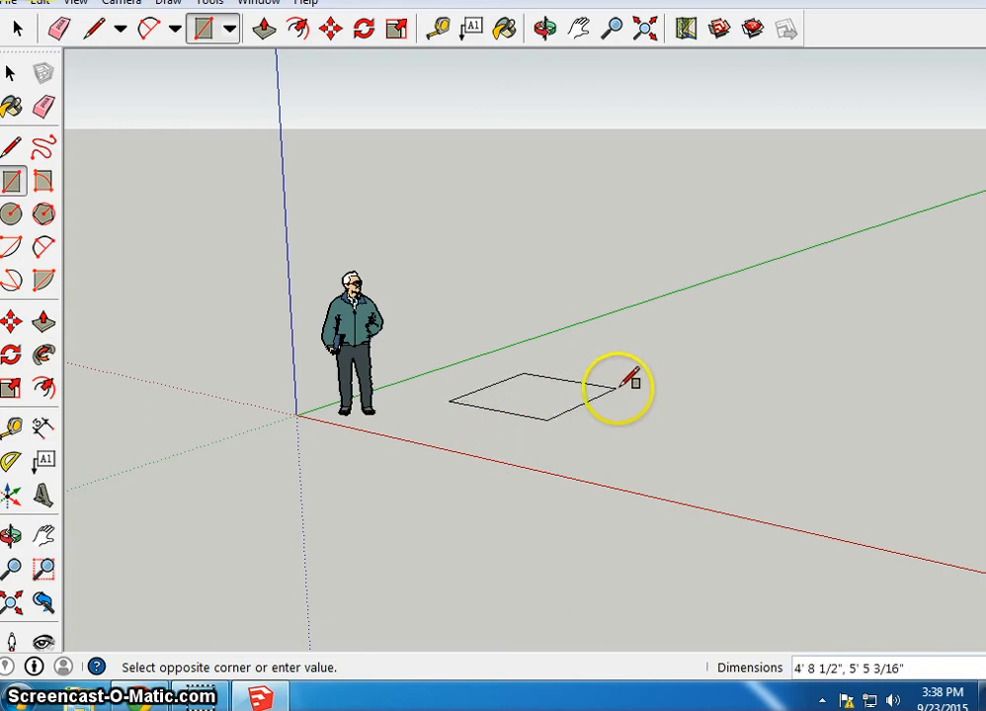
left_click(751, 391)
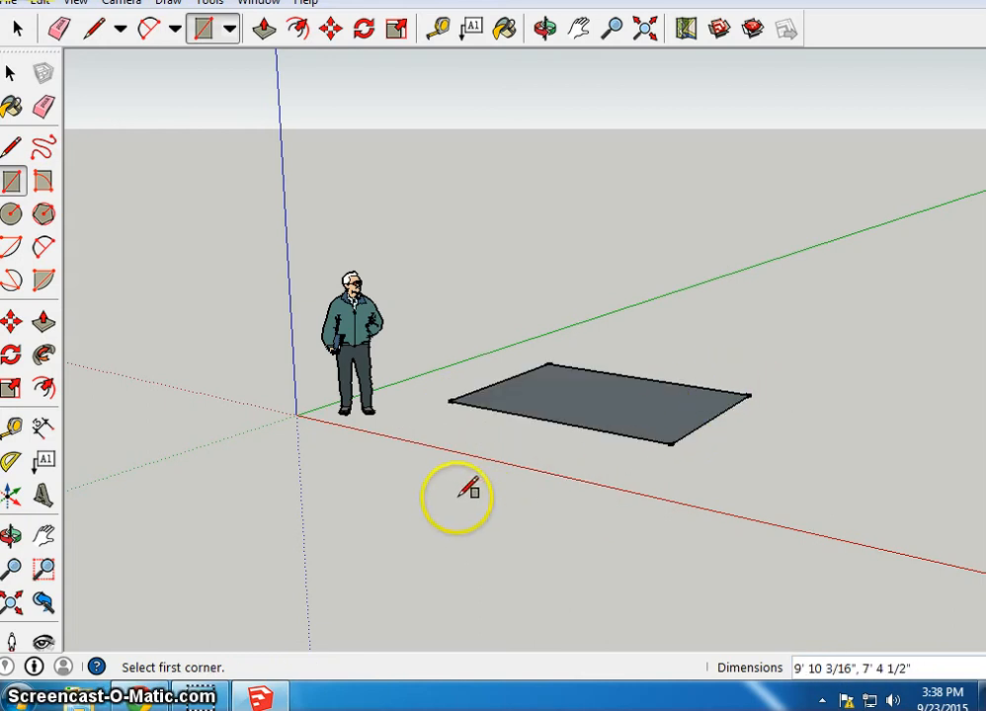
left_click(621, 339)
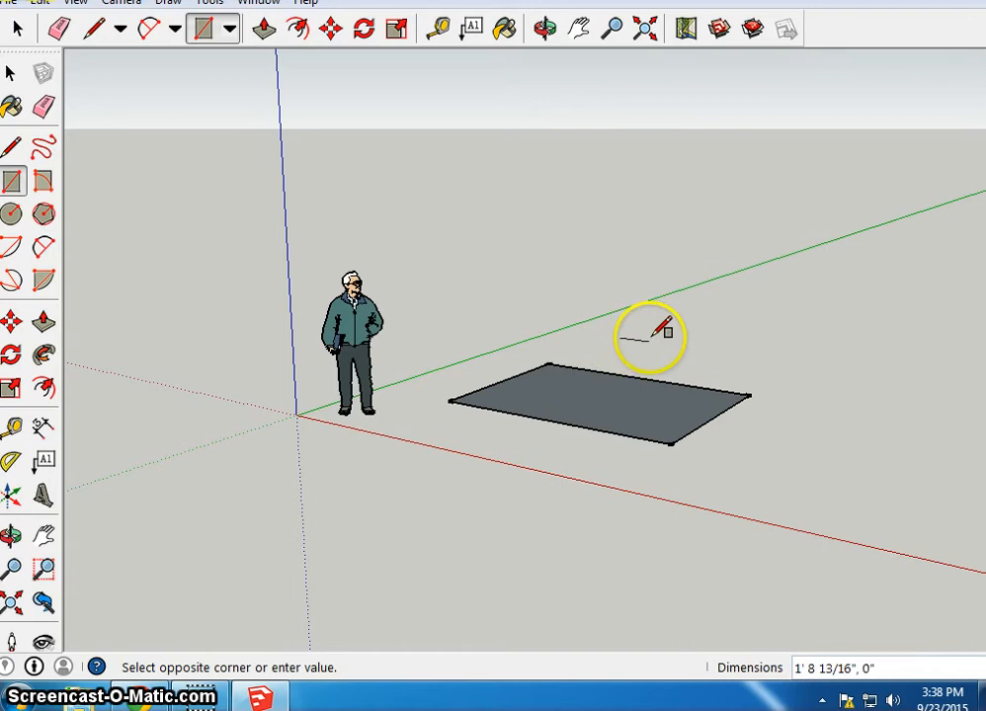
left_click(838, 324)
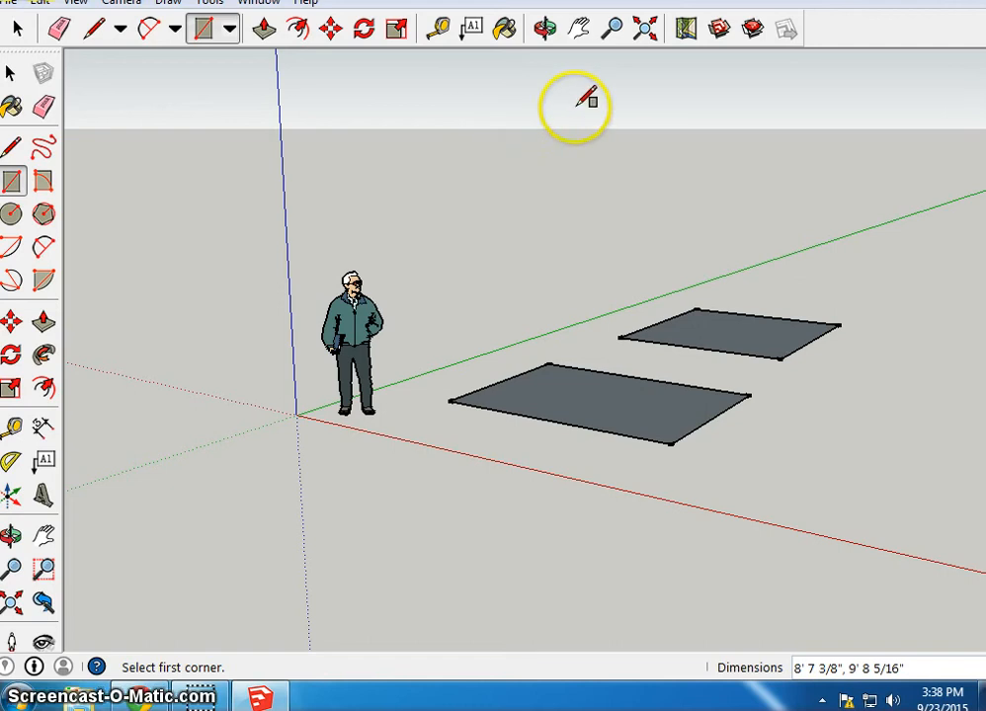
Step: Push/Pull the front rectangle up about 5' 5" into a box, and extend its side facing the red axis by about 4' 10"
left_click(265, 30)
left_click_drag(600, 420, 655, 277)
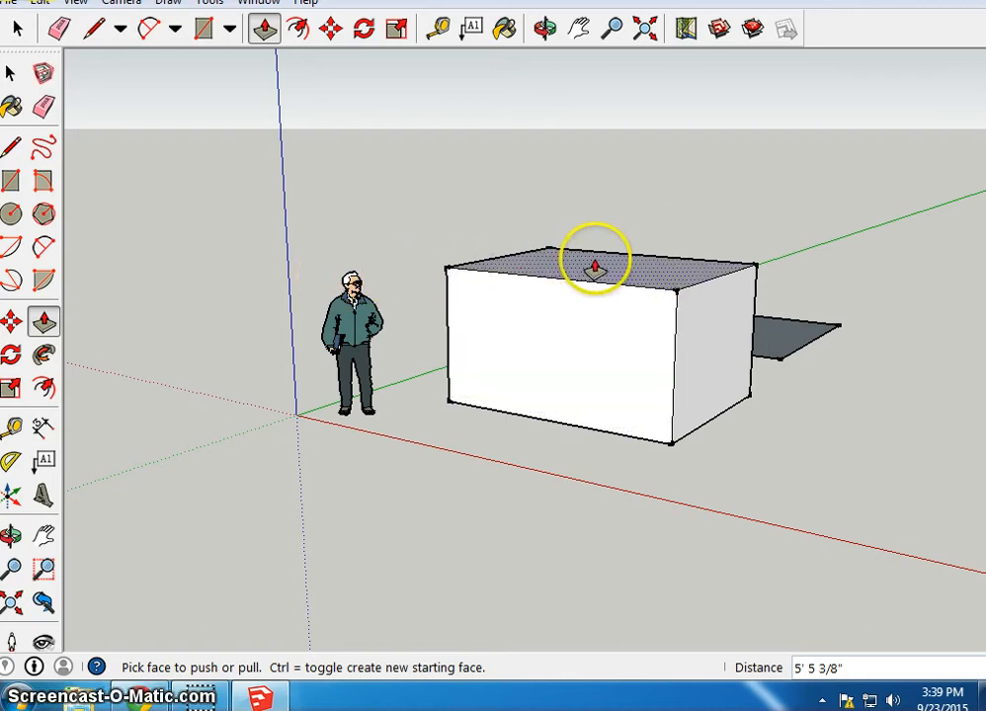
left_click(544, 27)
left_click_drag(755, 381, 567, 340)
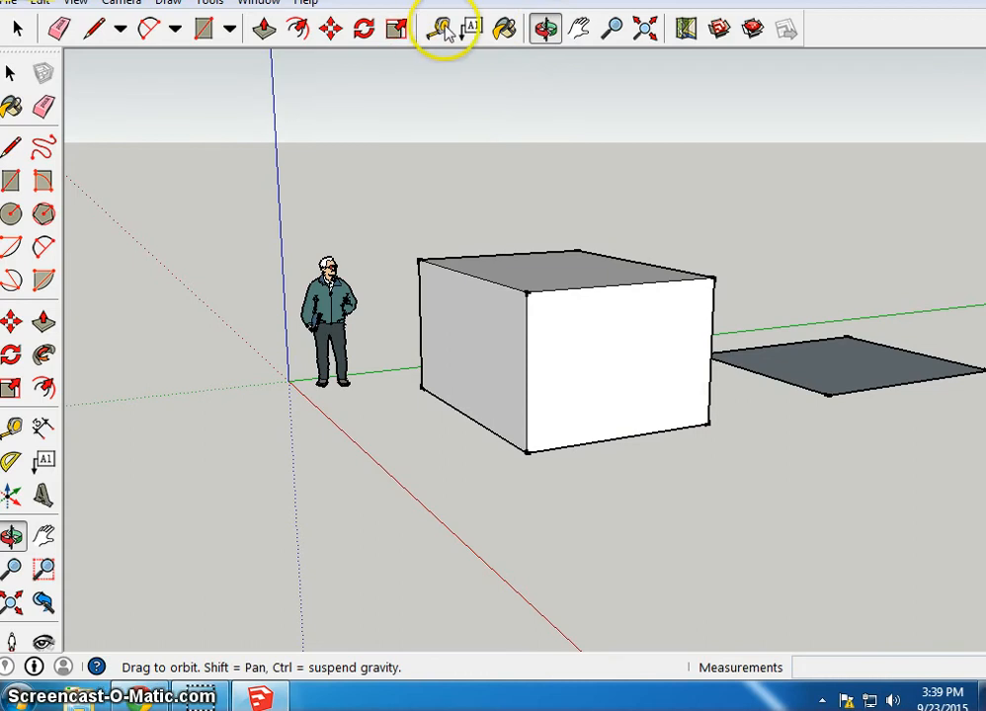
left_click(264, 28)
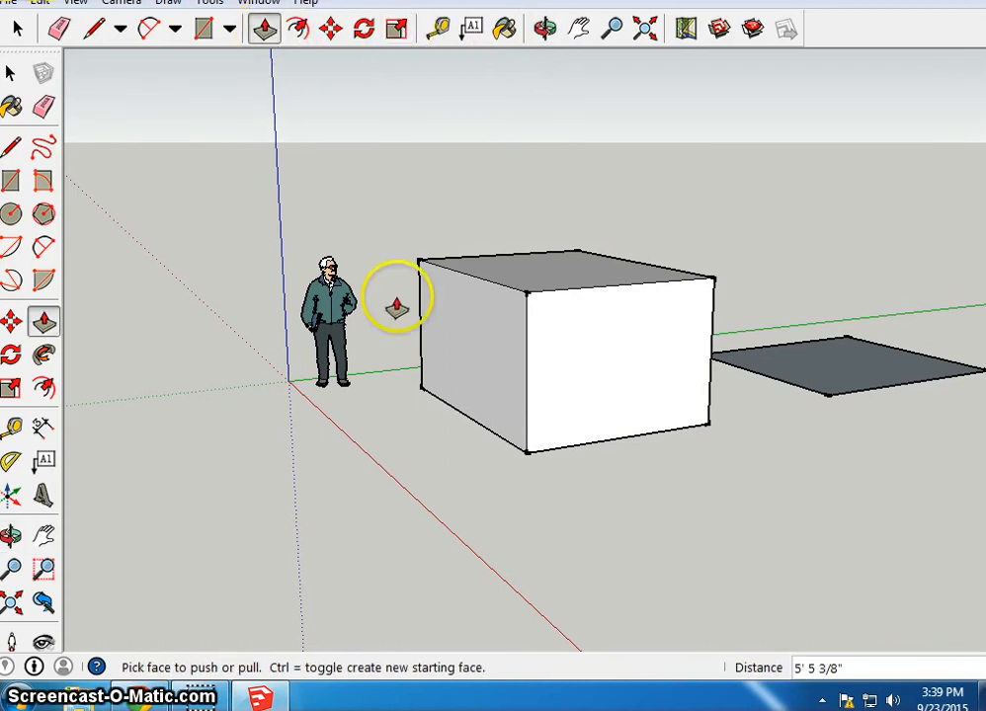
left_click(476, 342)
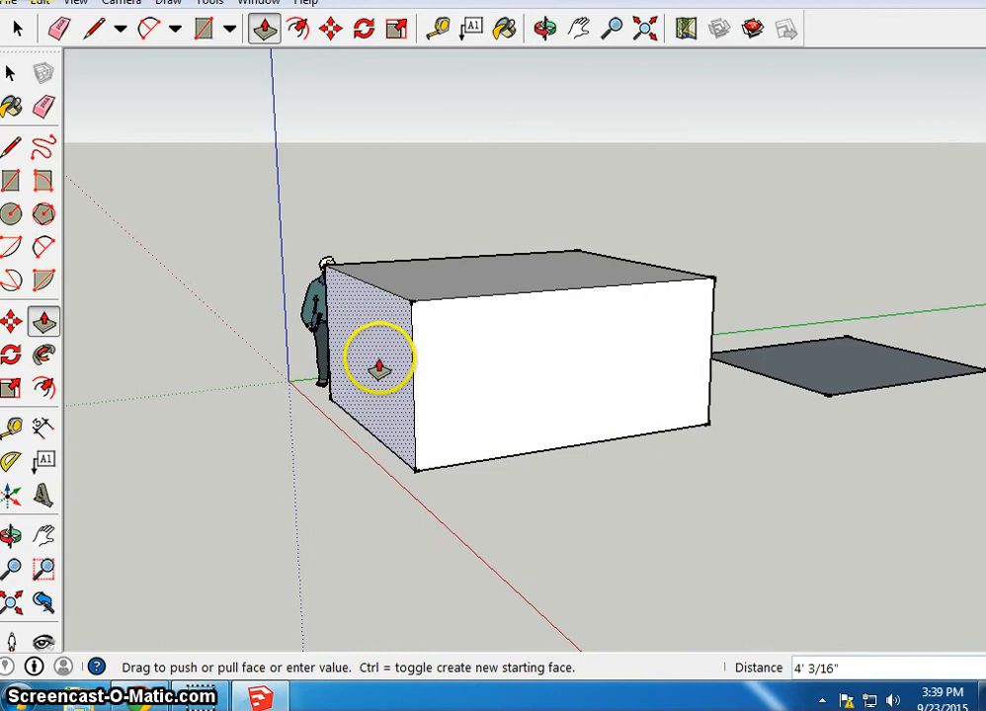
left_click_drag(359, 371, 356, 374)
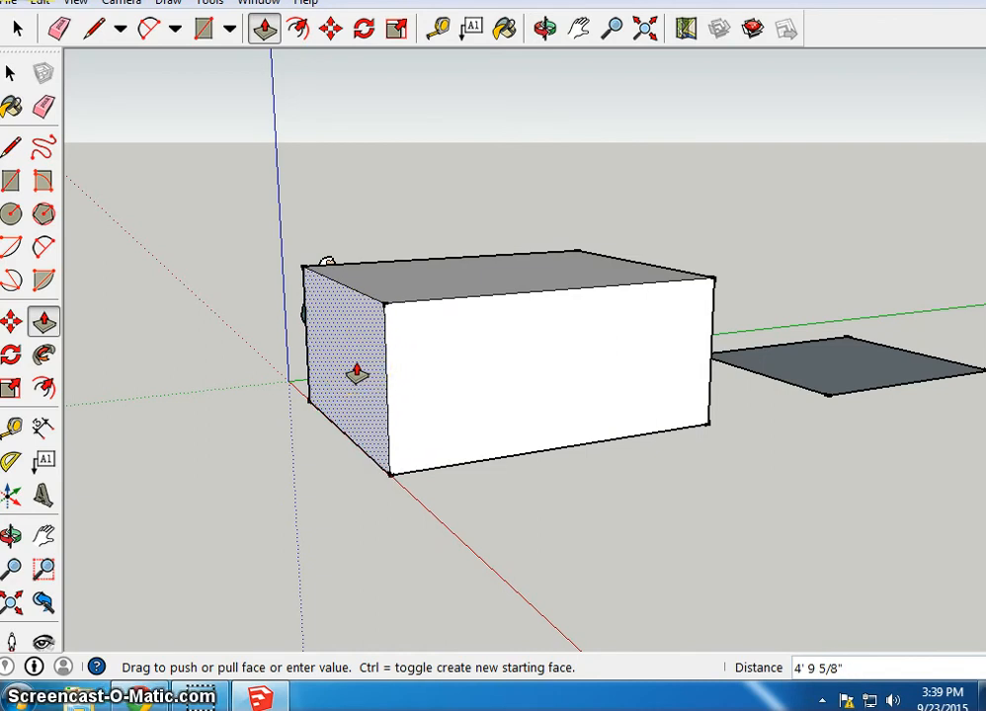
left_click(356, 373)
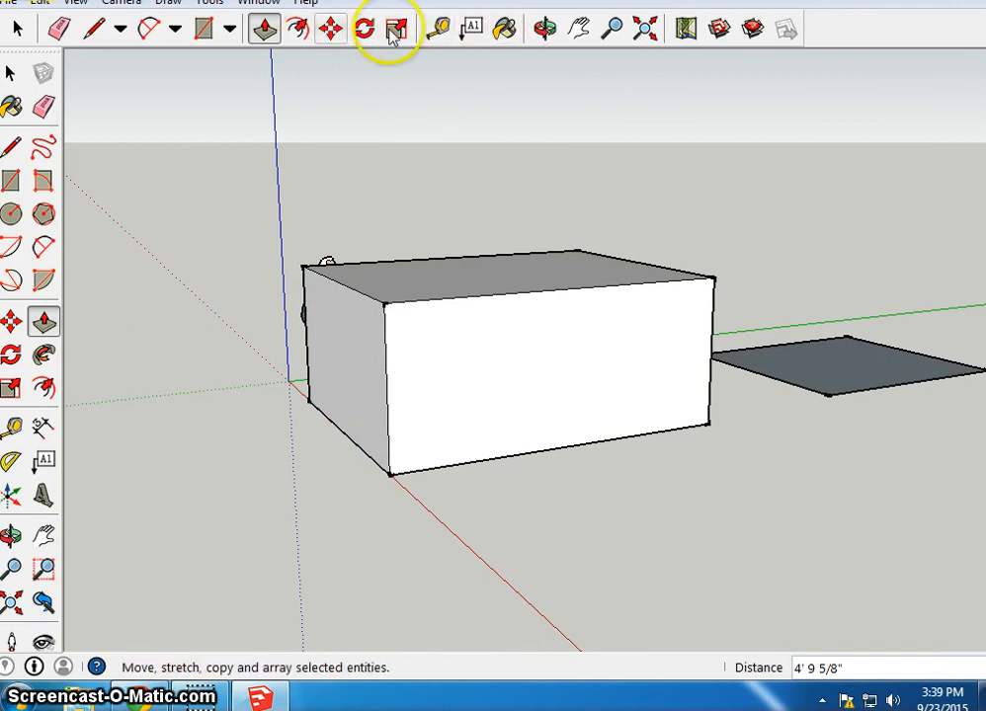
Step: Erase the box's nearest vertical corner edge to remove the two adjoining walls
left_click(545, 27)
left_click_drag(383, 333, 628, 343)
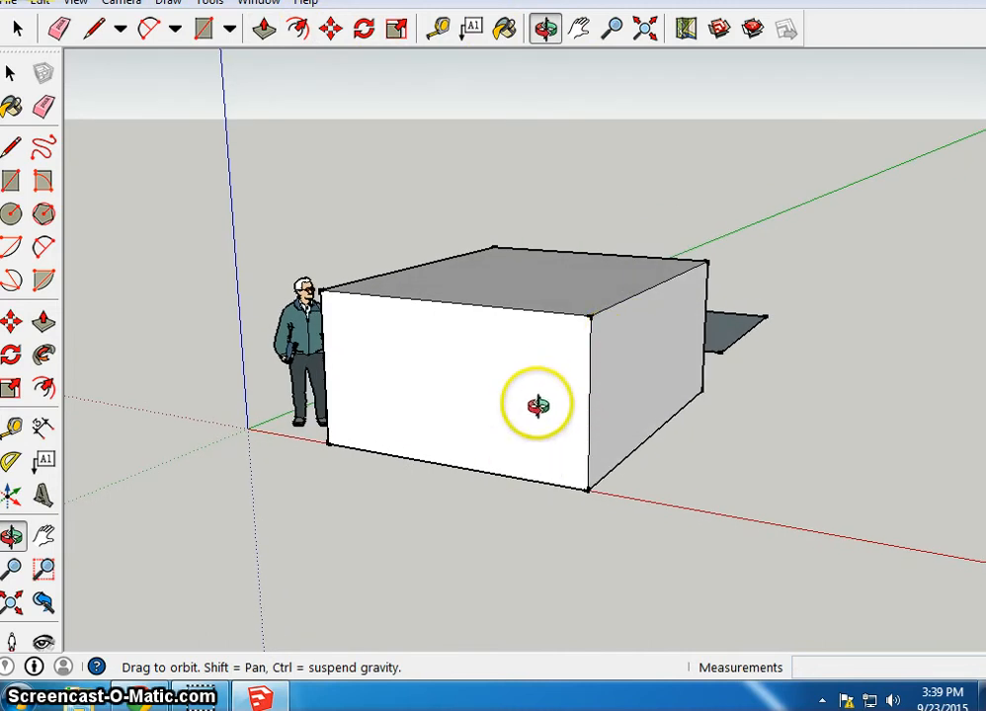
left_click(57, 30)
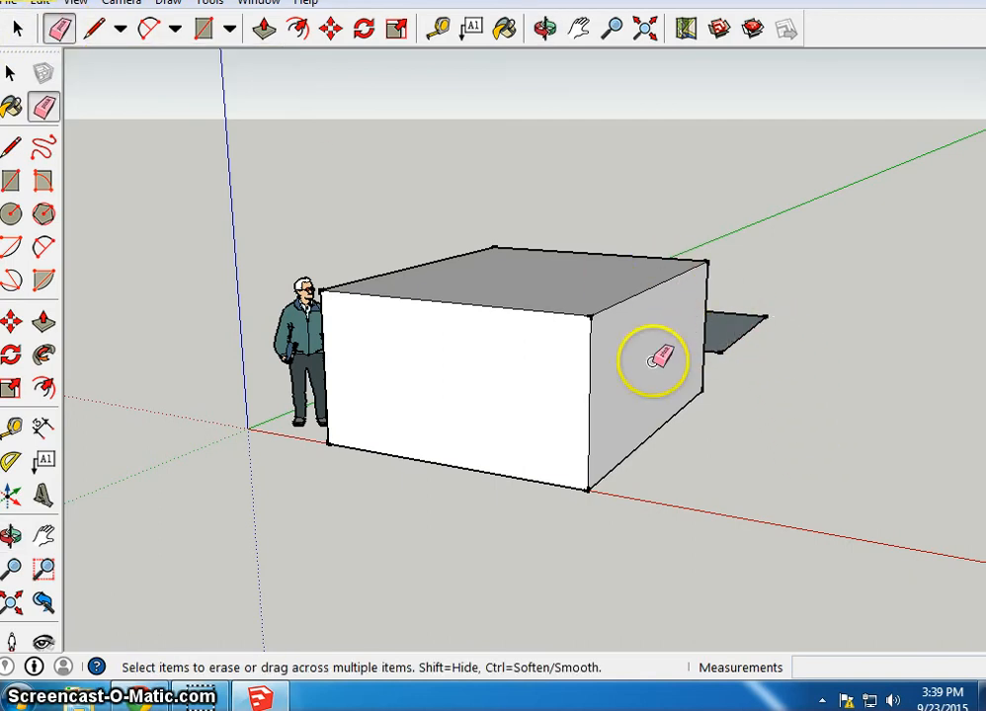
left_click(588, 392)
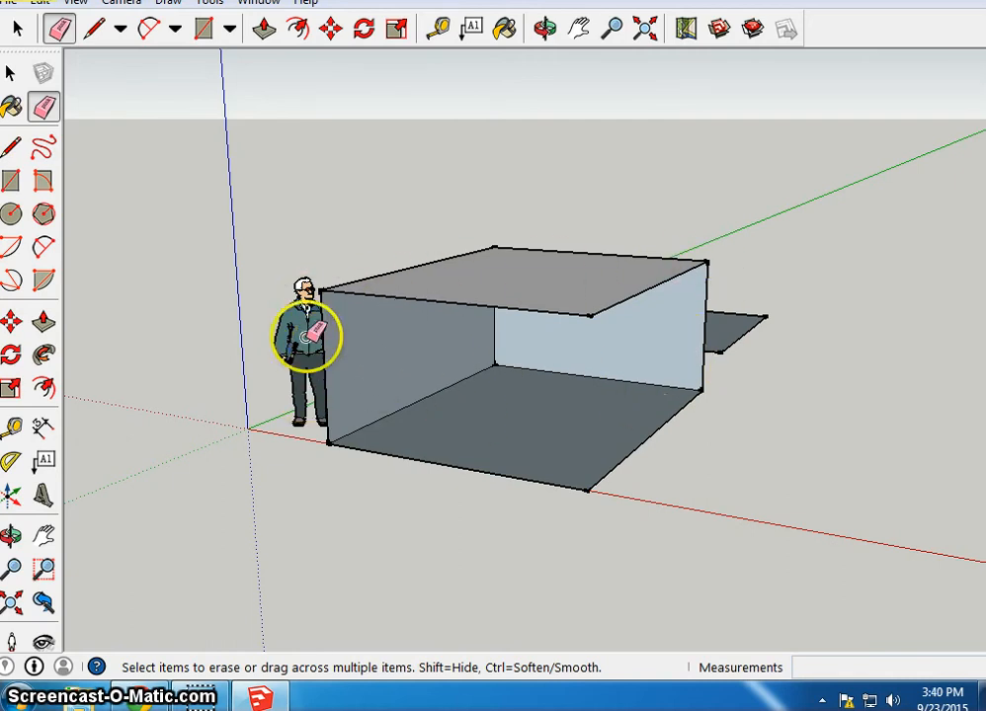
Step: Erase the standing figure twice, undoing the erasure each time
left_click(308, 322)
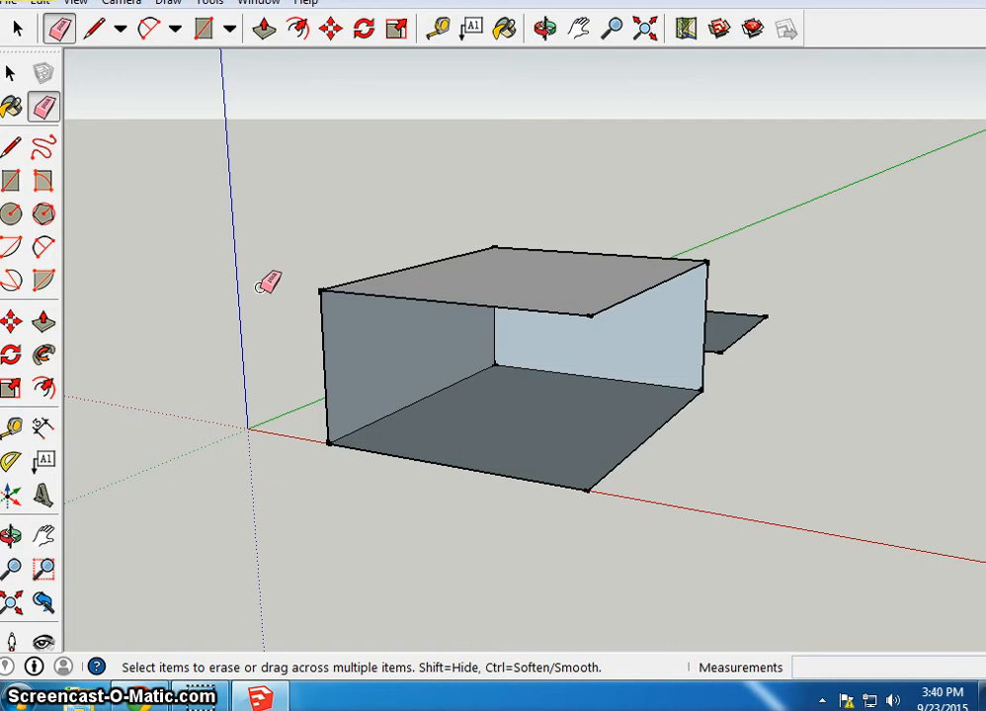
key("ctrl+z")
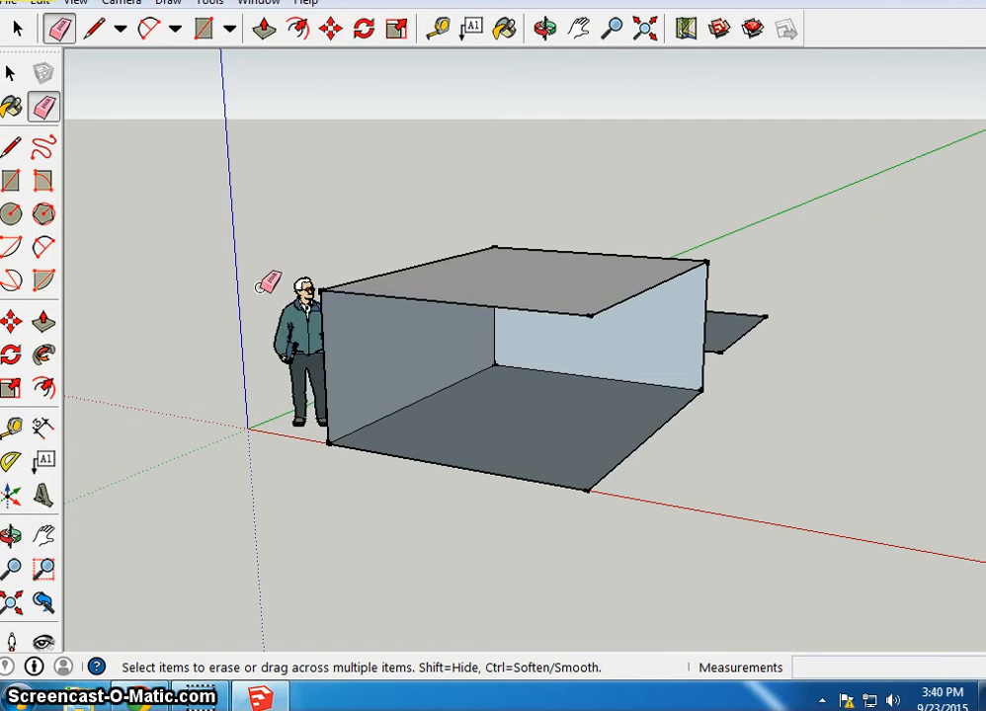
left_click(303, 320)
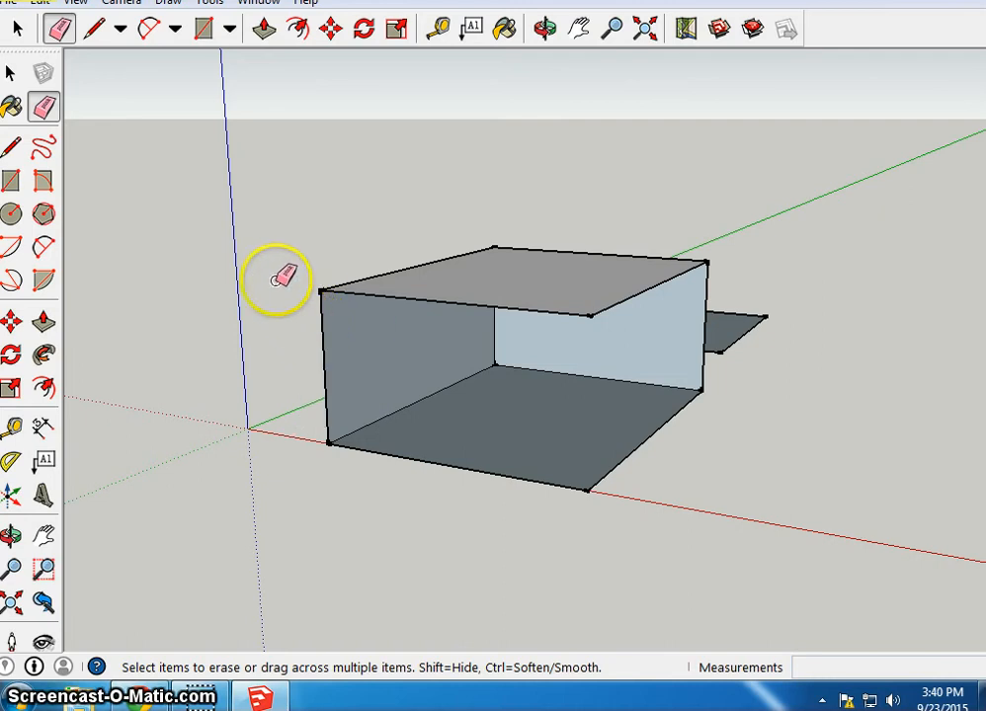
left_click(42, 4)
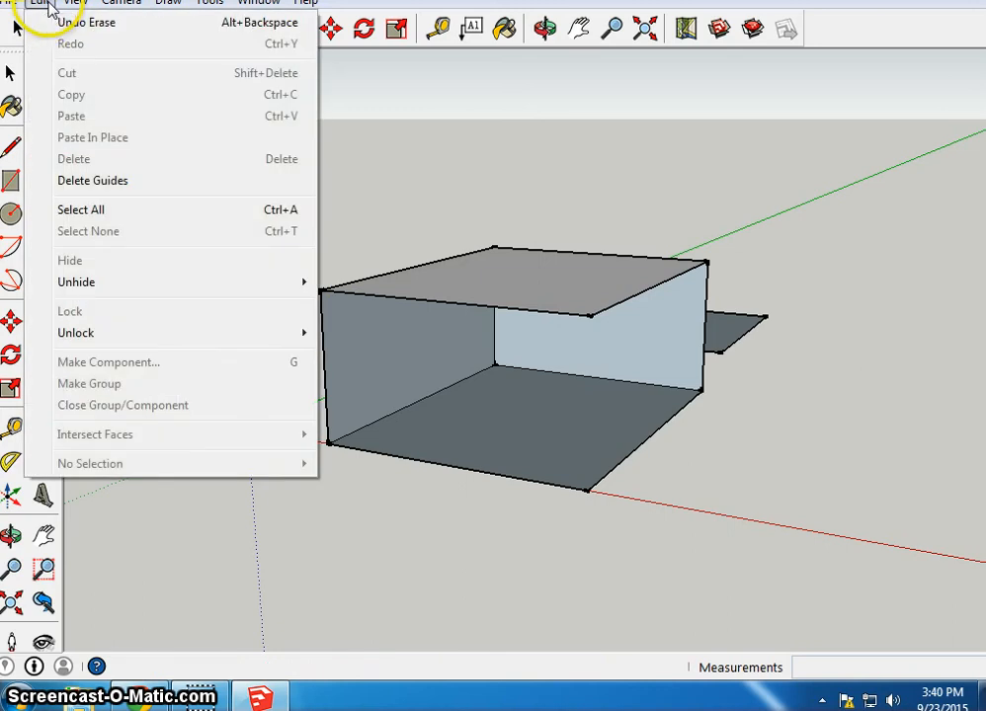
left_click(79, 22)
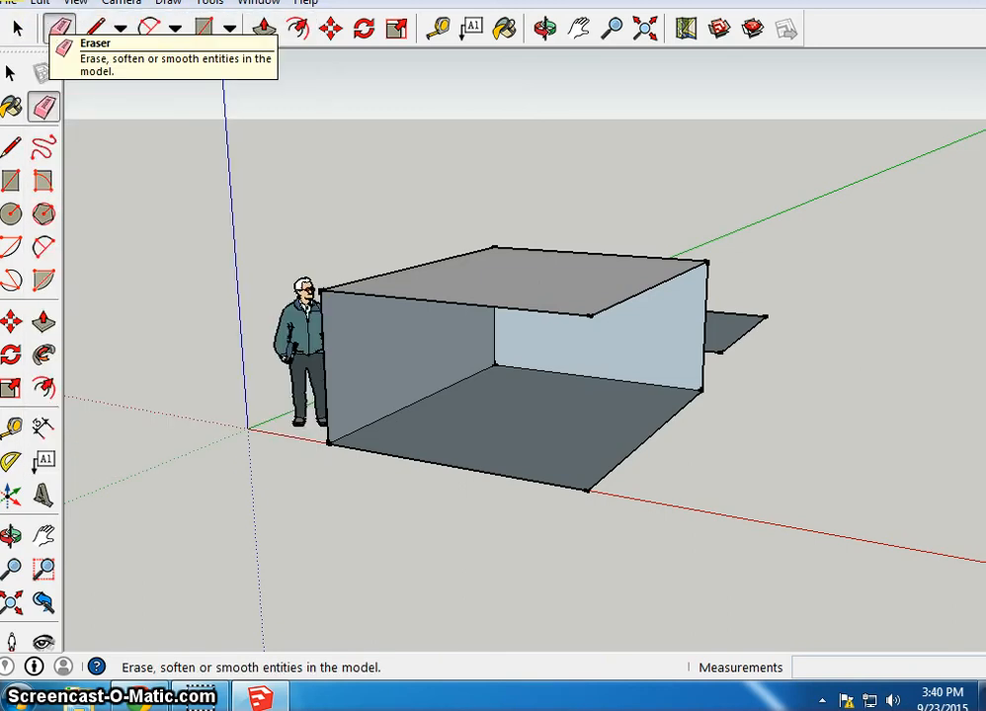
Step: Undo the erasure of the box's nearest vertical corner edge to bring back the two adjoining walls
left_click(39, 3)
left_click(44, 22)
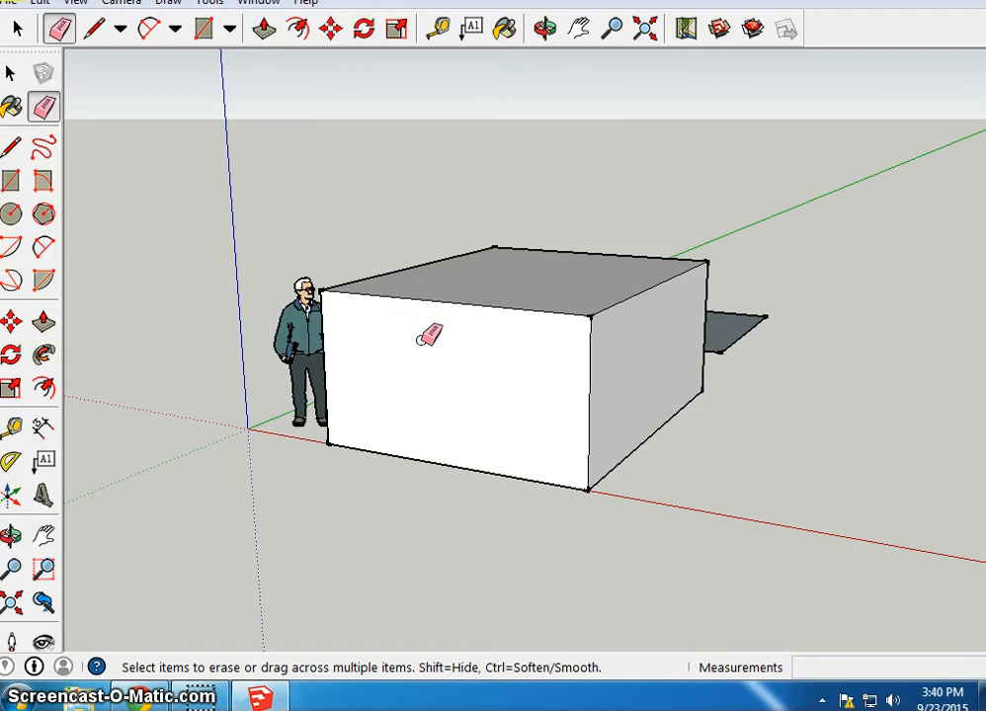
left_click(18, 30)
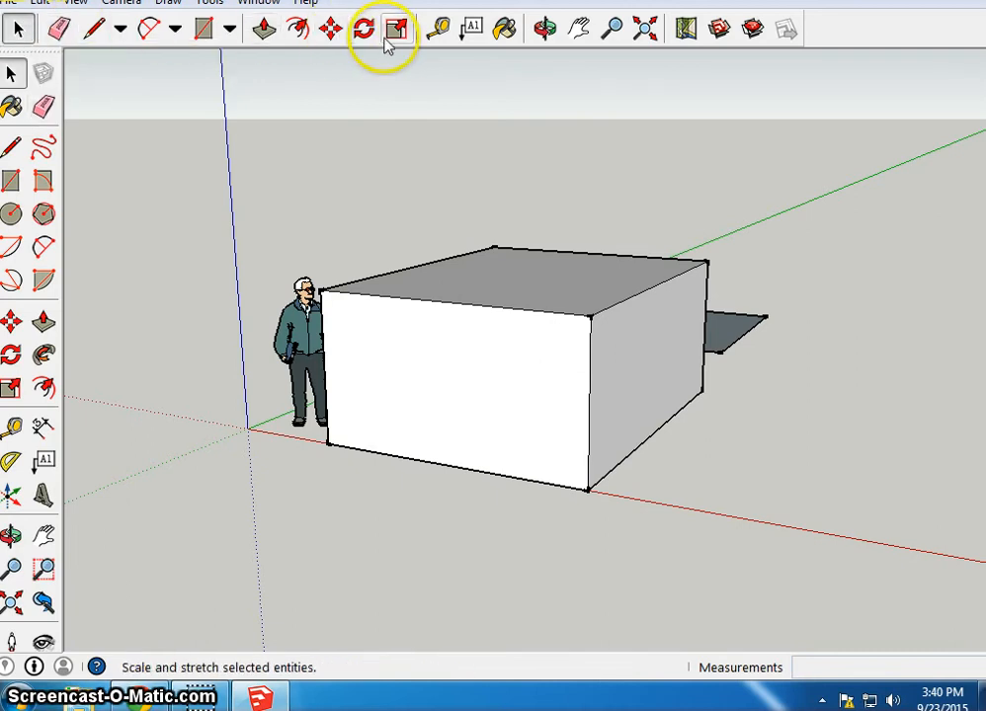
Step: Erase the edge of the separate ground rectangle that lies nearest the box
left_click(544, 26)
left_click_drag(753, 357, 163, 269)
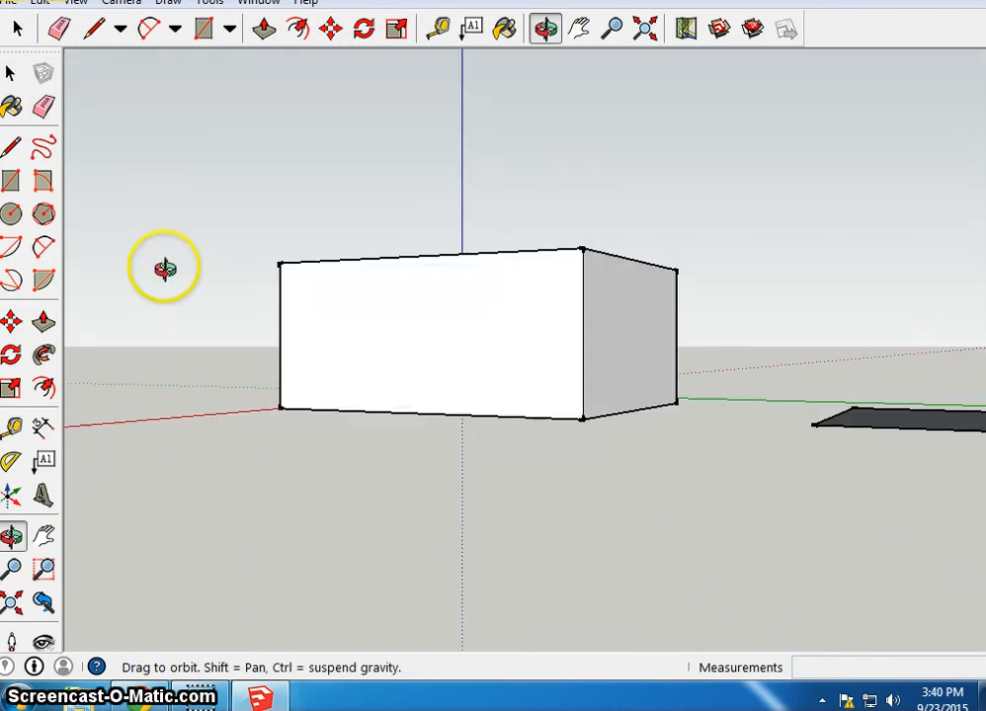
left_click_drag(622, 458, 514, 346)
left_click(16, 28)
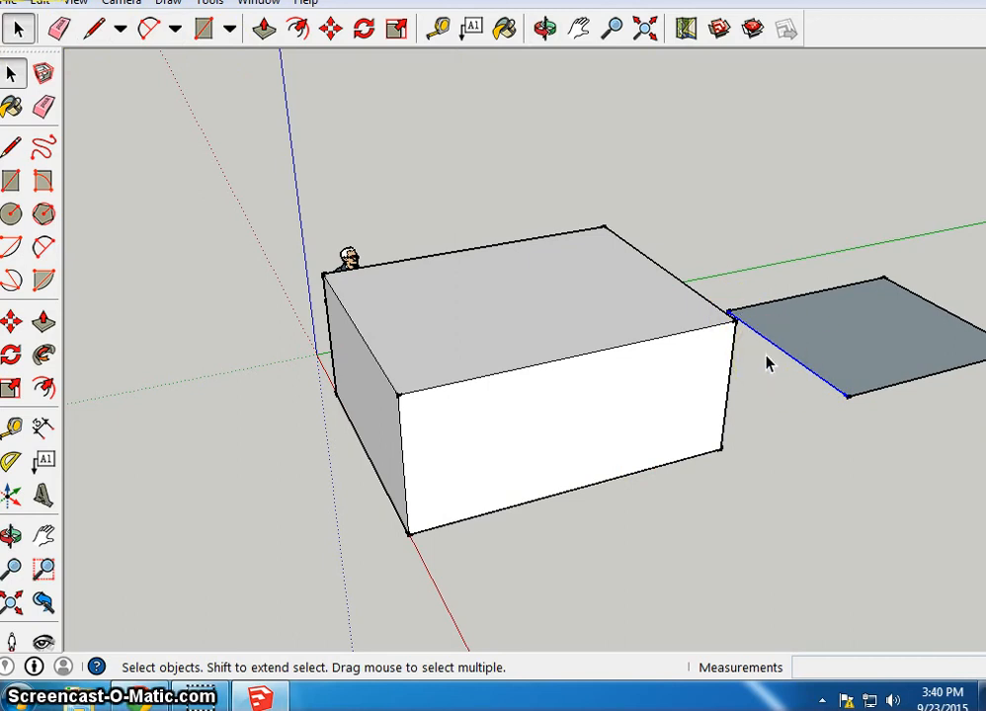
left_click(58, 29)
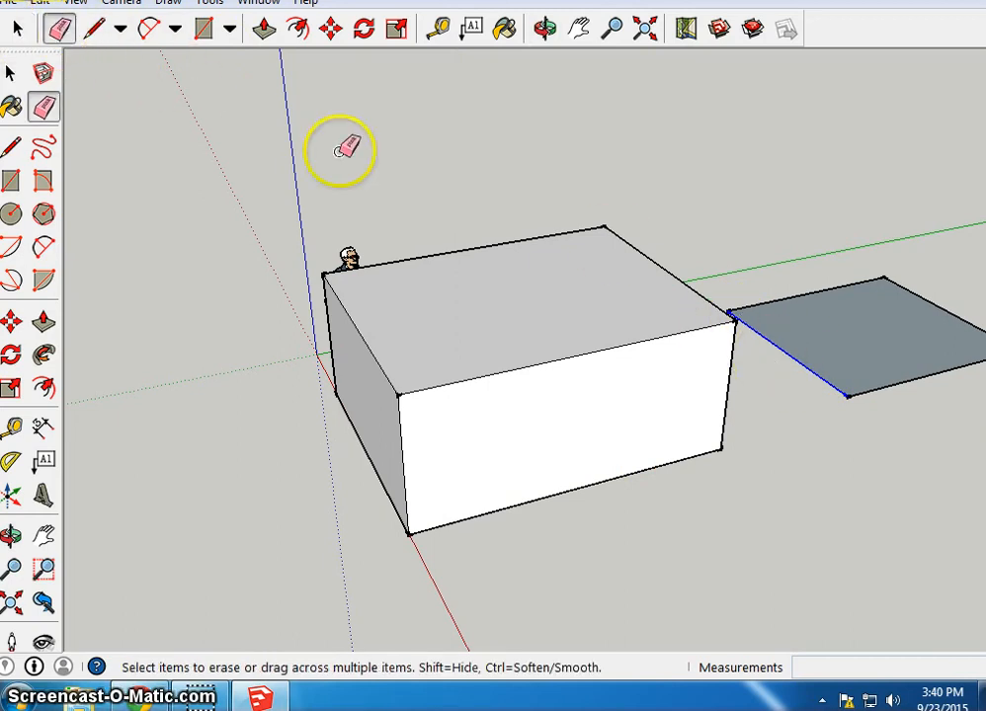
left_click(806, 367)
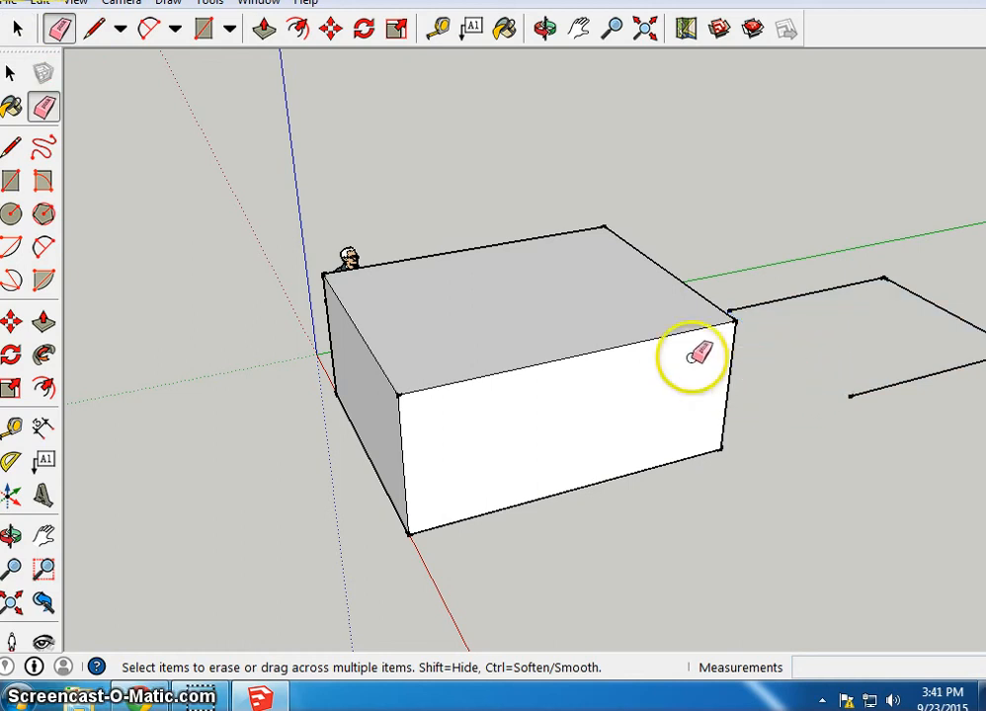
Step: Erase the two edges meeting at the ground rectangle's far corner
left_click(17, 28)
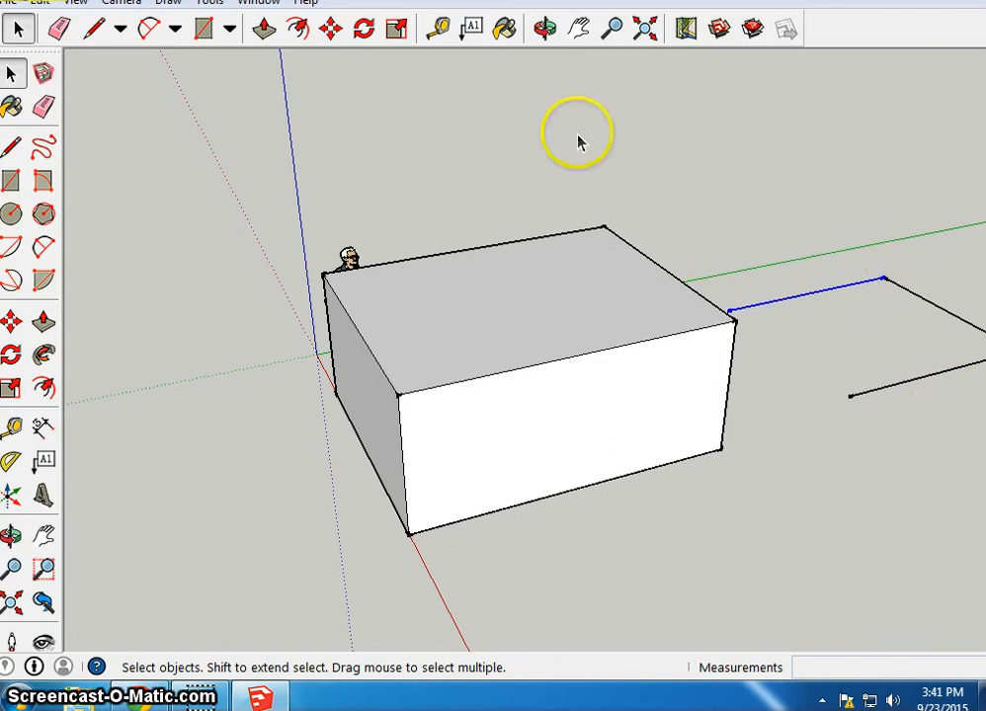
left_click(58, 27)
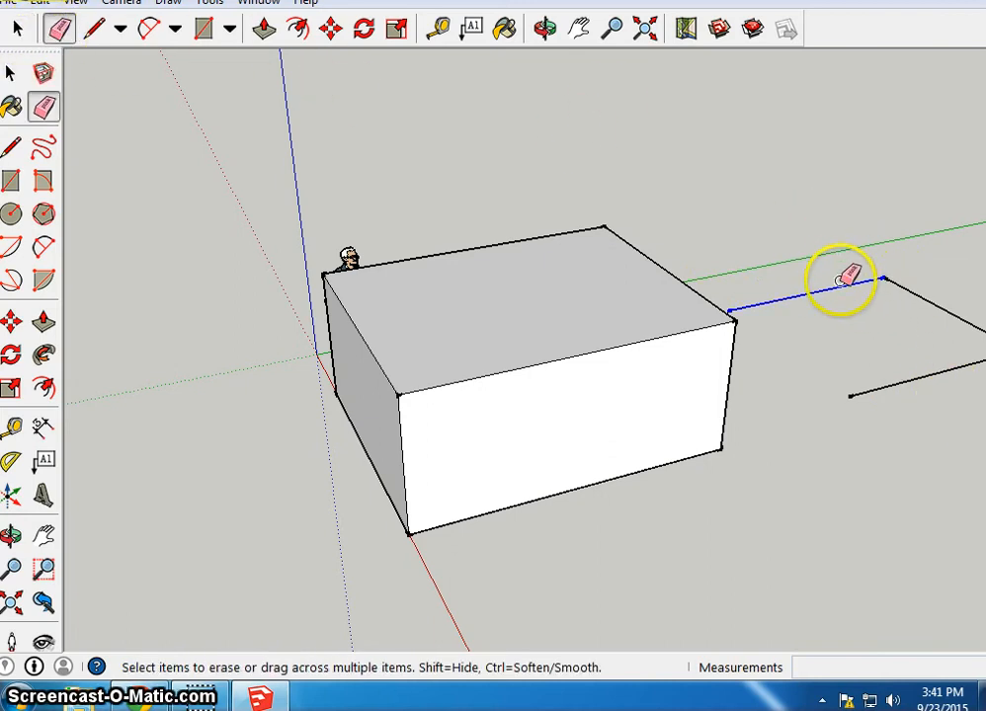
left_click(897, 283)
left_click(870, 281)
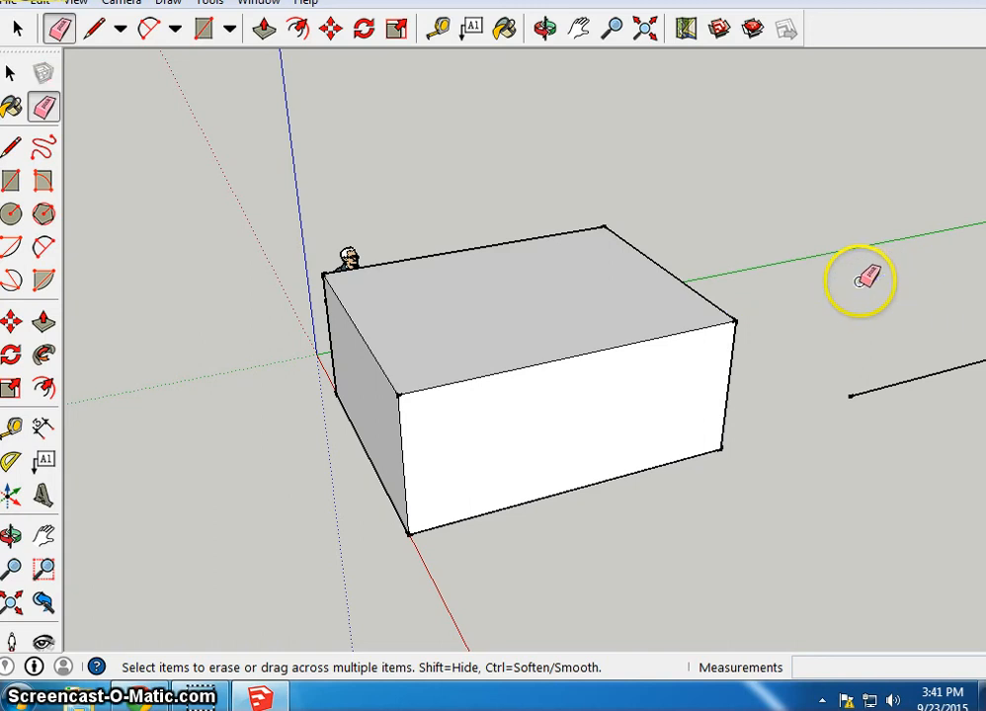
left_click(17, 28)
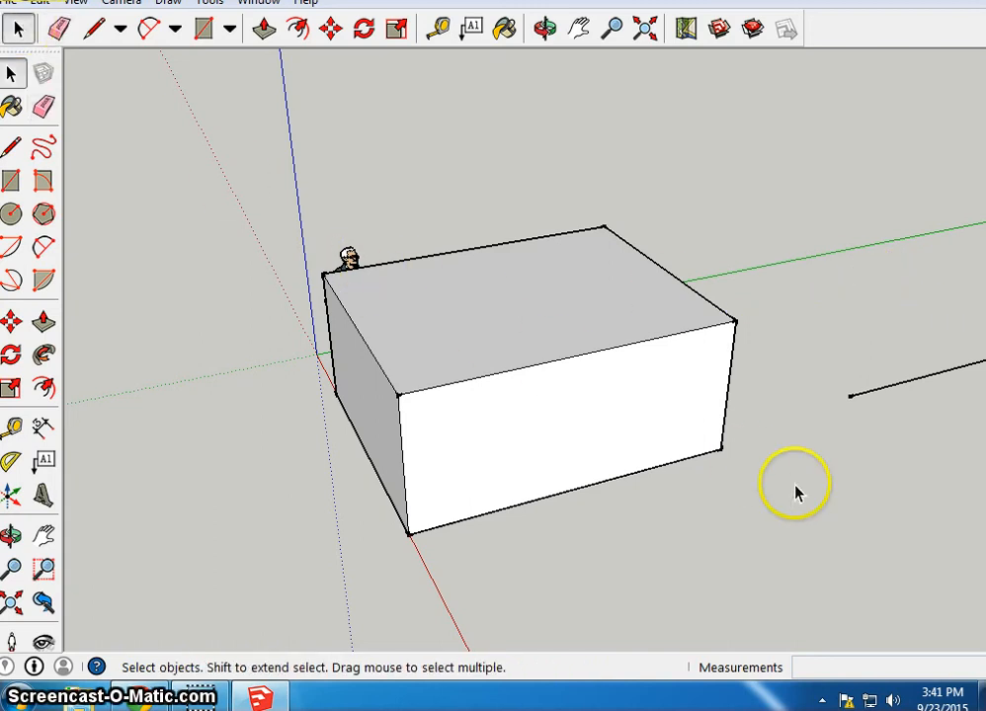
Step: Draw a door outline about 4 feet tall with three lines on the box's front wall, starting and ending on its bottom edge
left_click(728, 385)
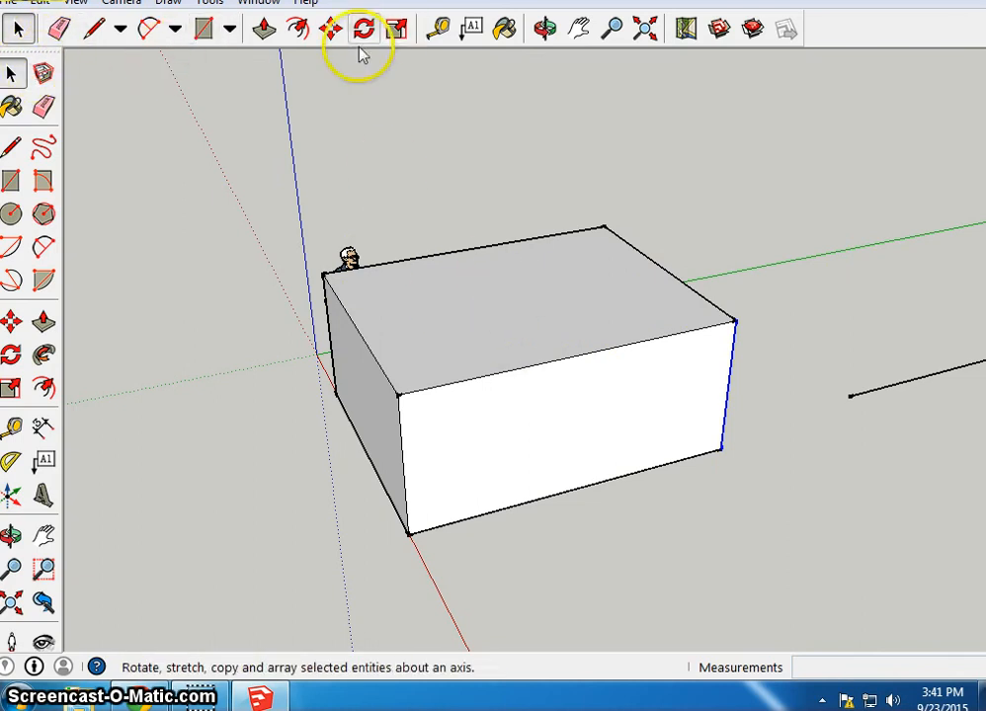
left_click(544, 28)
left_click_drag(529, 110, 387, 195)
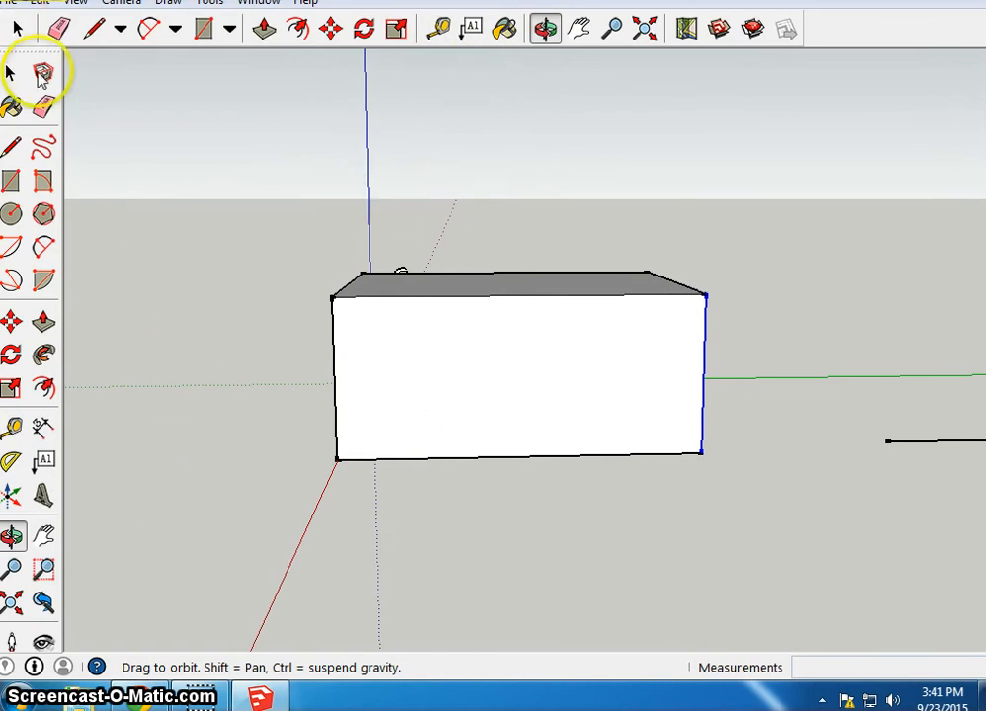
left_click(96, 30)
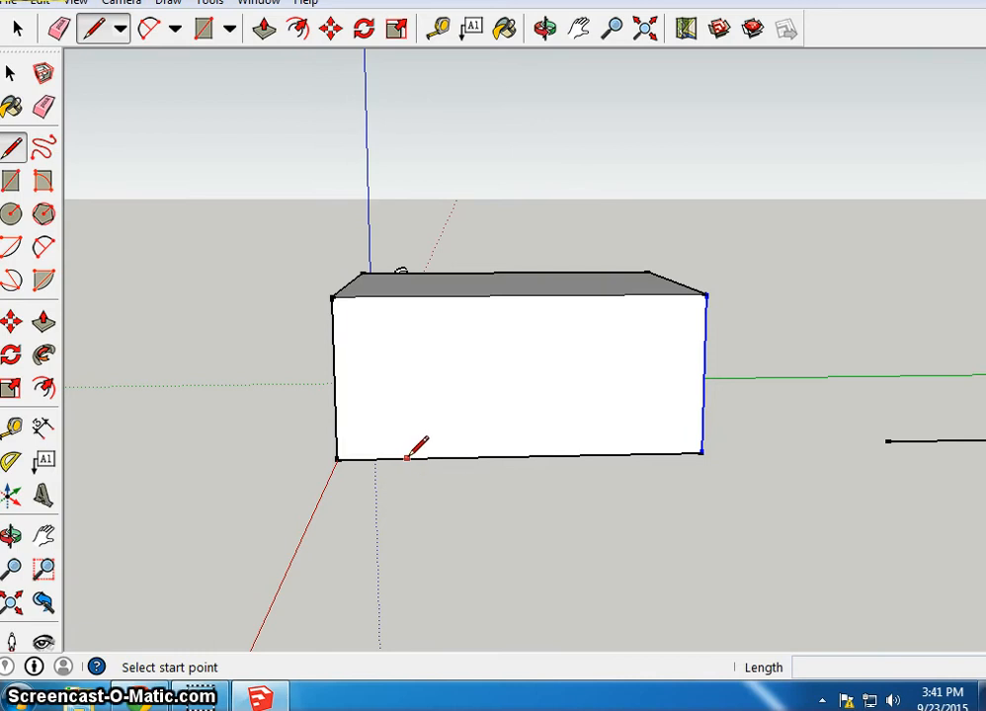
left_click(406, 457)
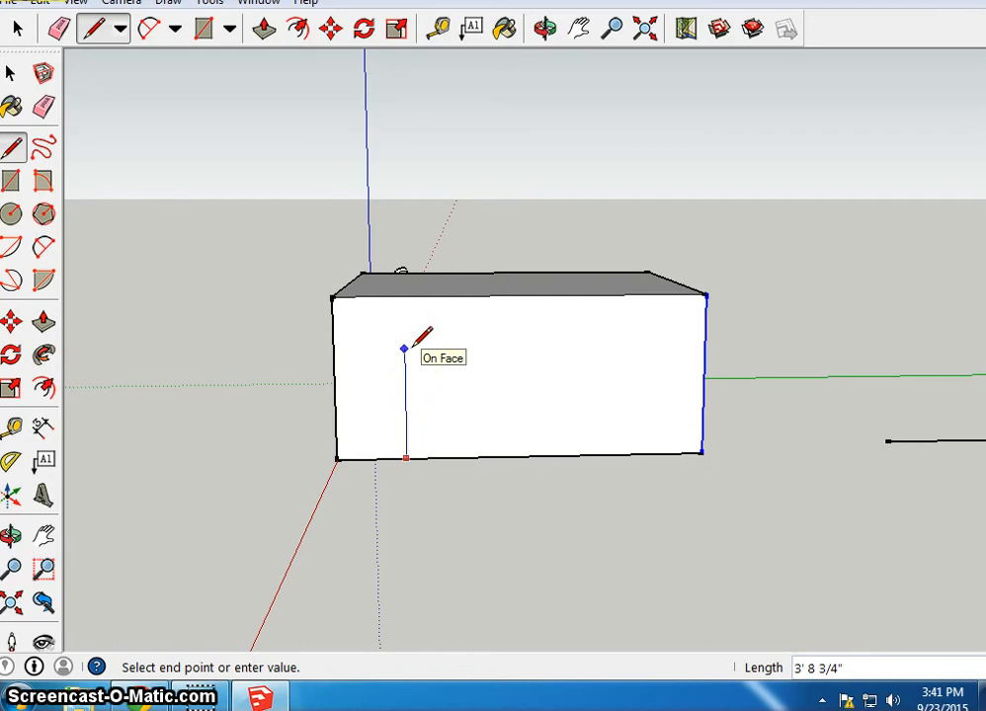
scroll(405, 348, "up", 5)
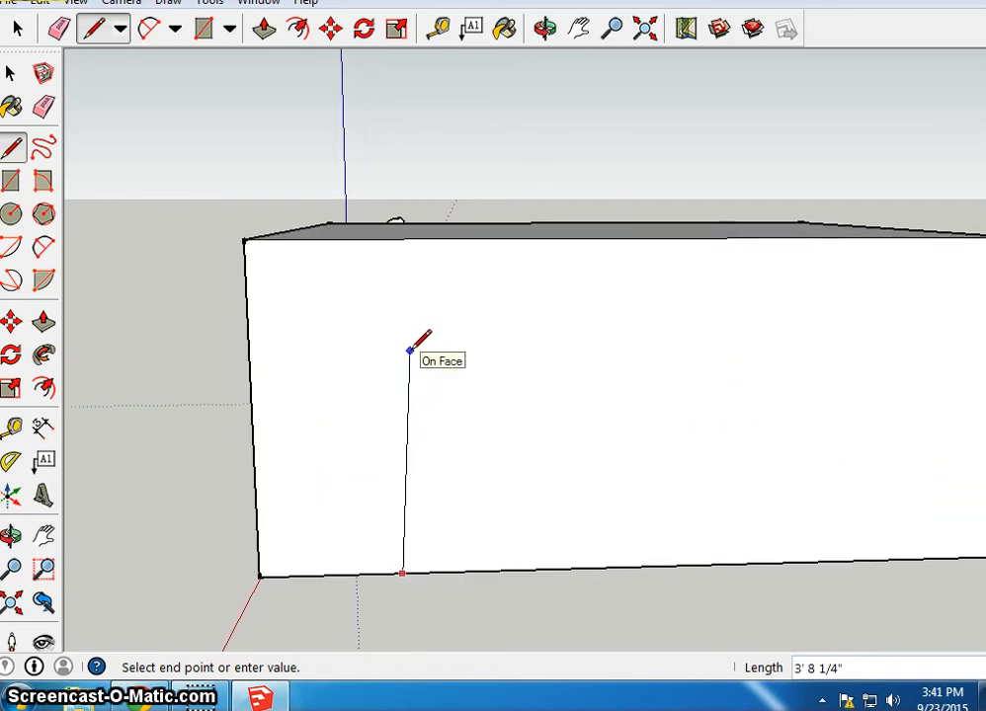
left_click(397, 346)
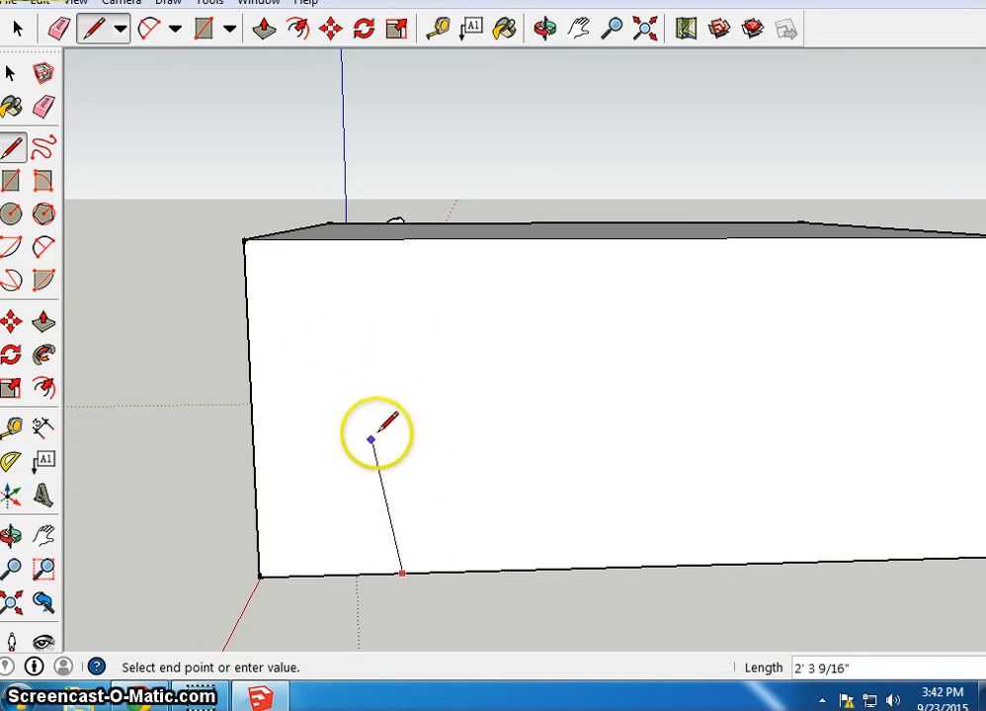
left_click(397, 331)
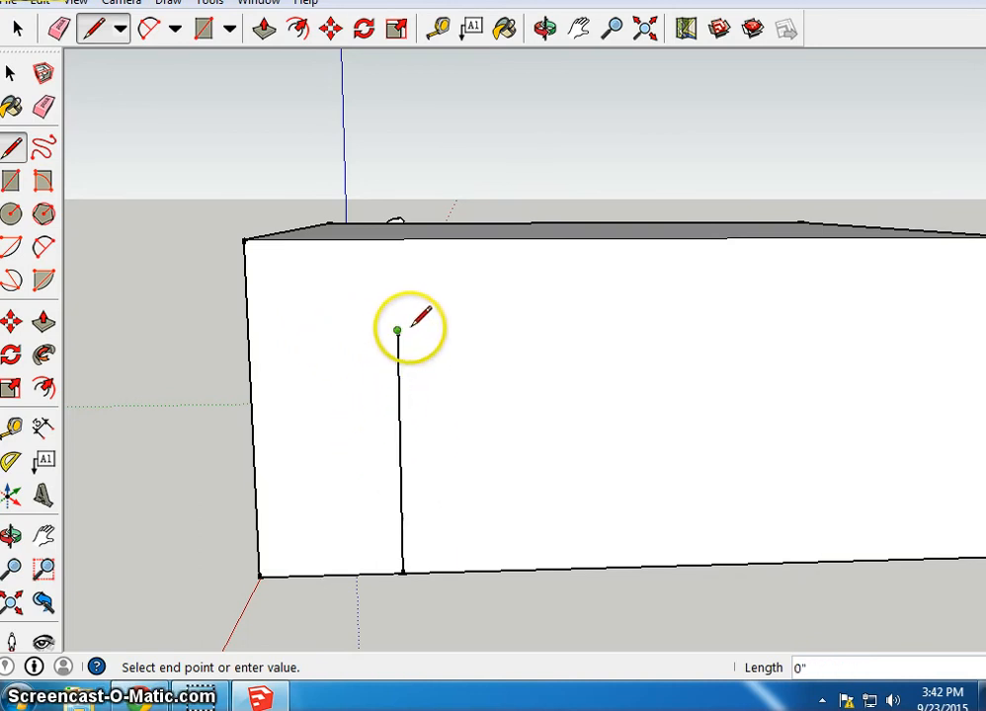
left_click(529, 328)
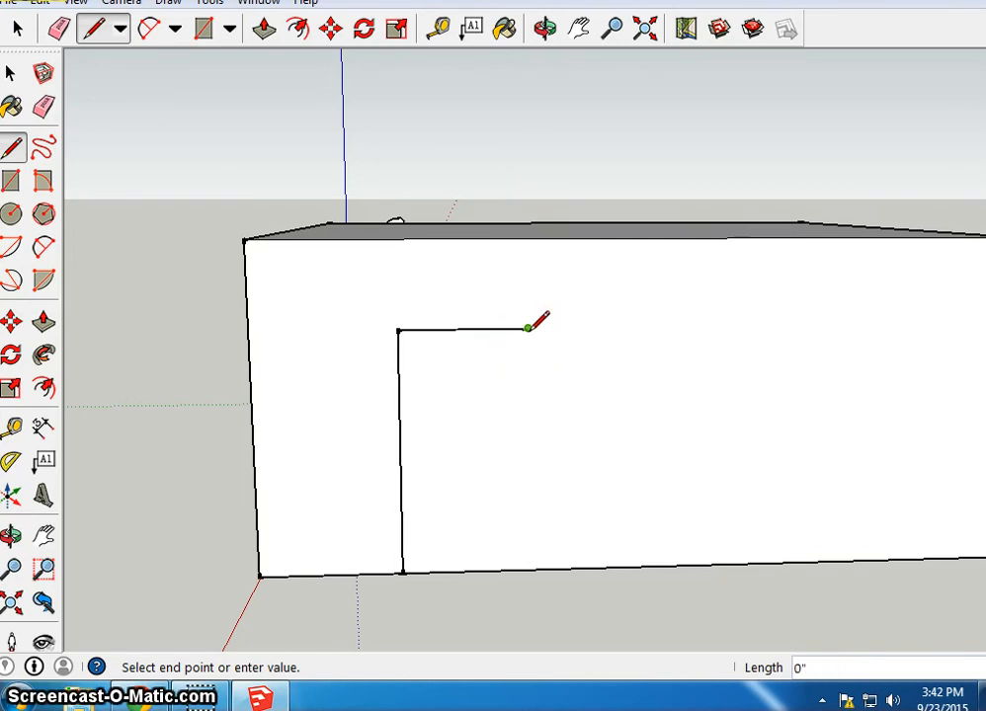
left_click(529, 568)
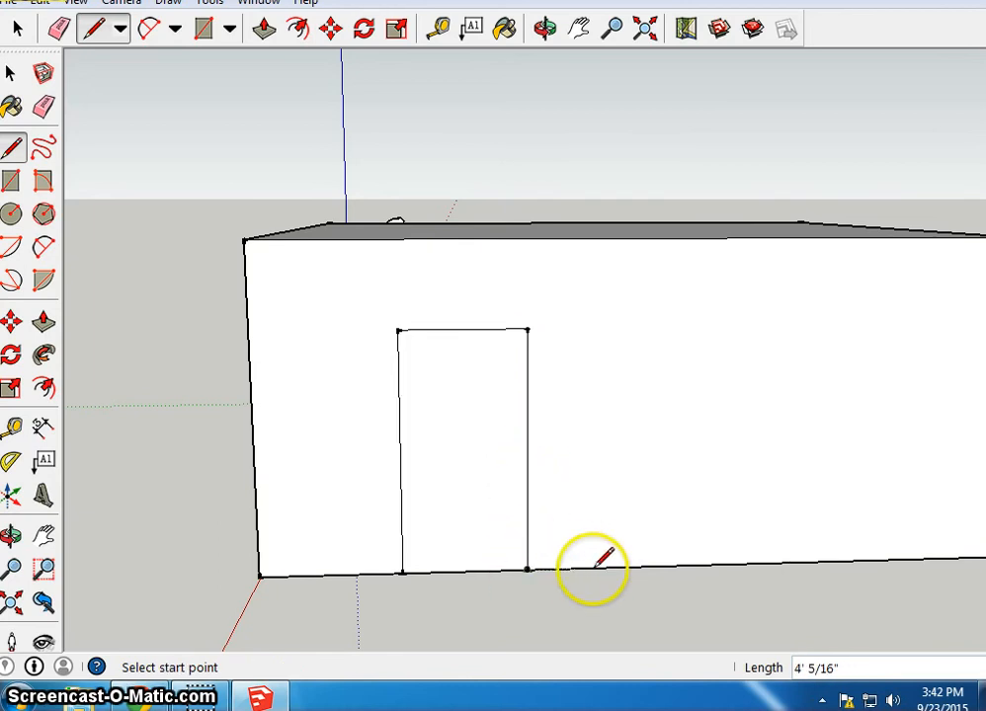
Step: Push/Pull the door face about 5 inches into the front wall
left_click(259, 29)
left_click(447, 457)
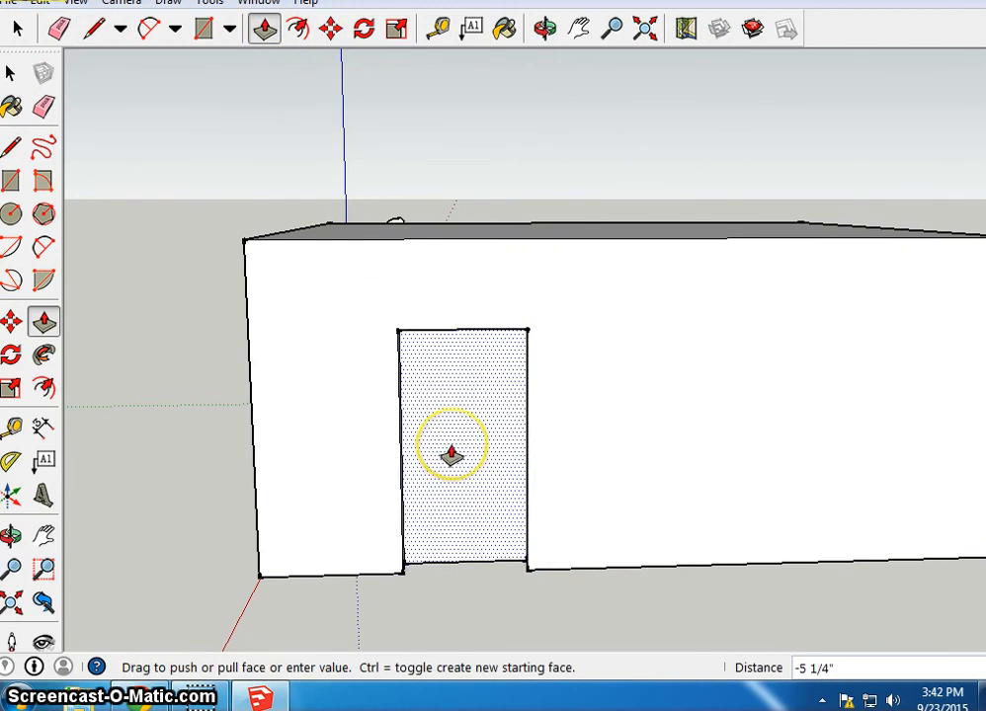
left_click(452, 455)
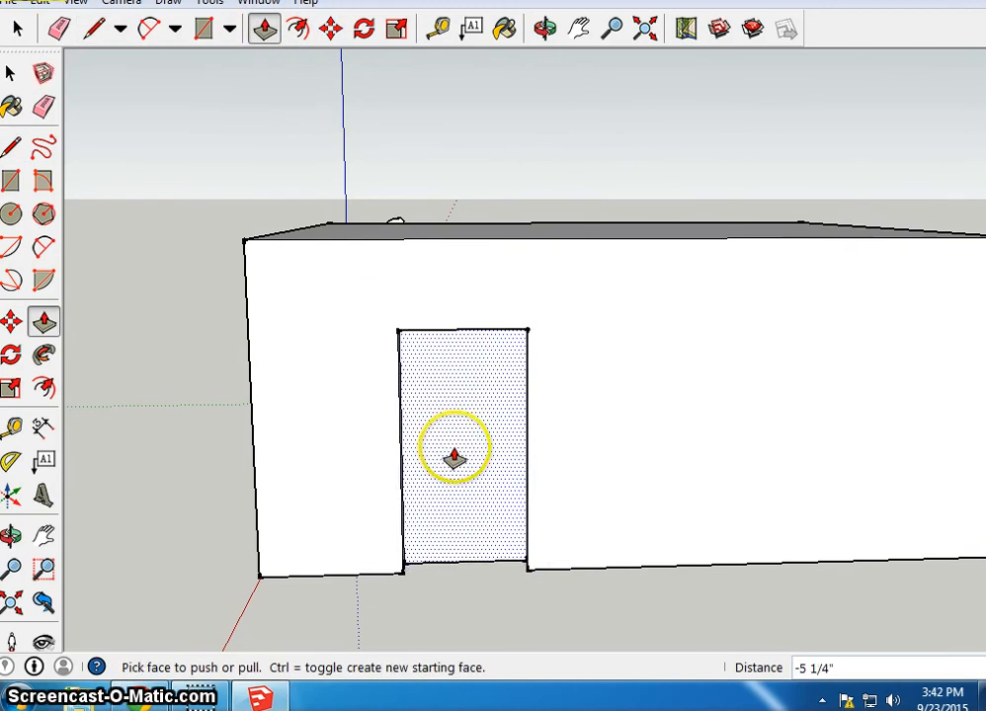
left_click(16, 29)
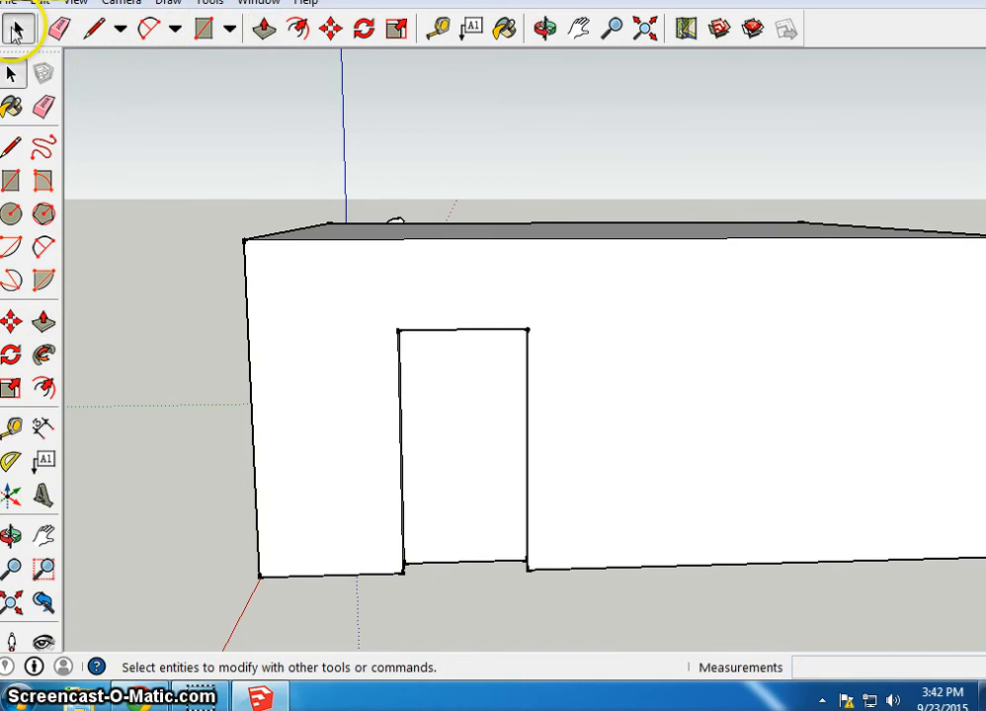
left_click(466, 394)
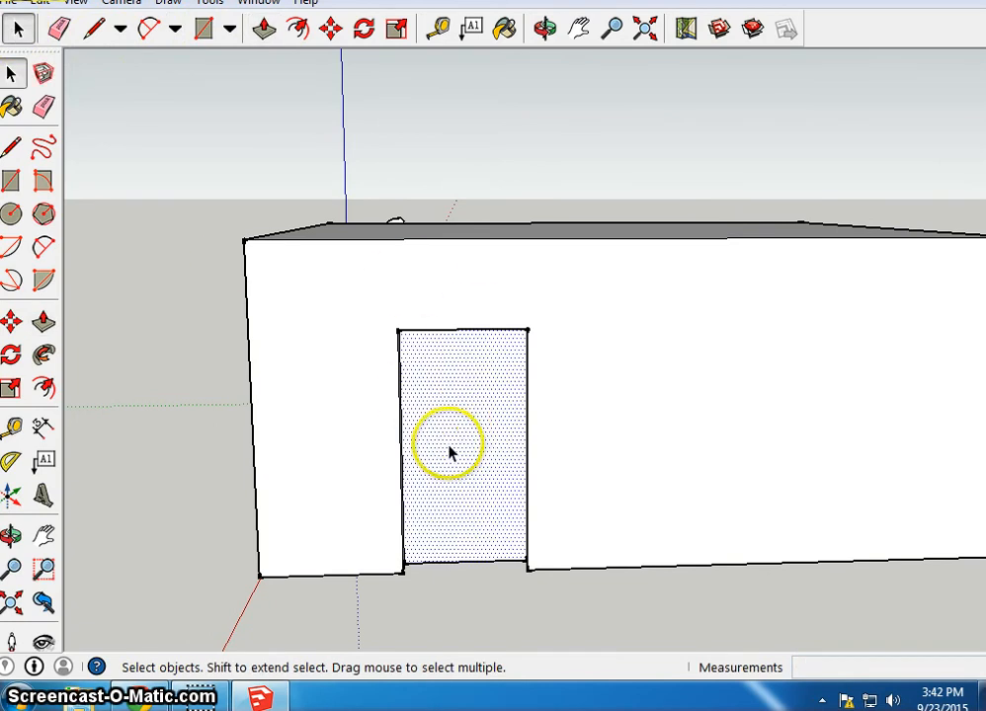
left_click(66, 34)
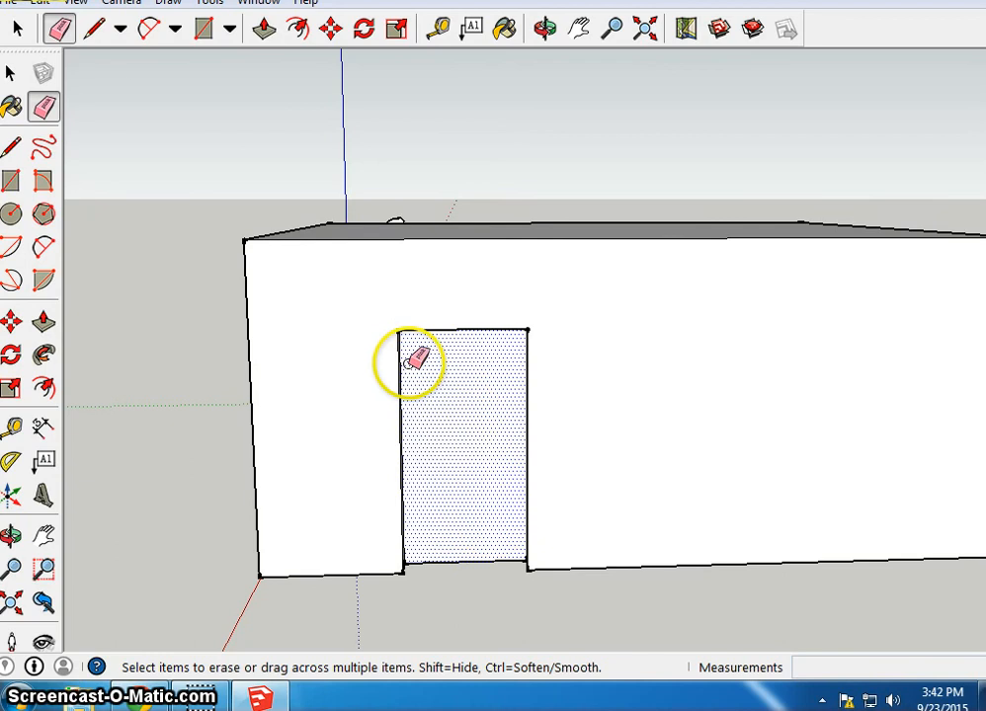
Step: Draw a second door rectangle beside the first, down to the wall's bottom edge, and push it in about 4 inches
left_click(203, 30)
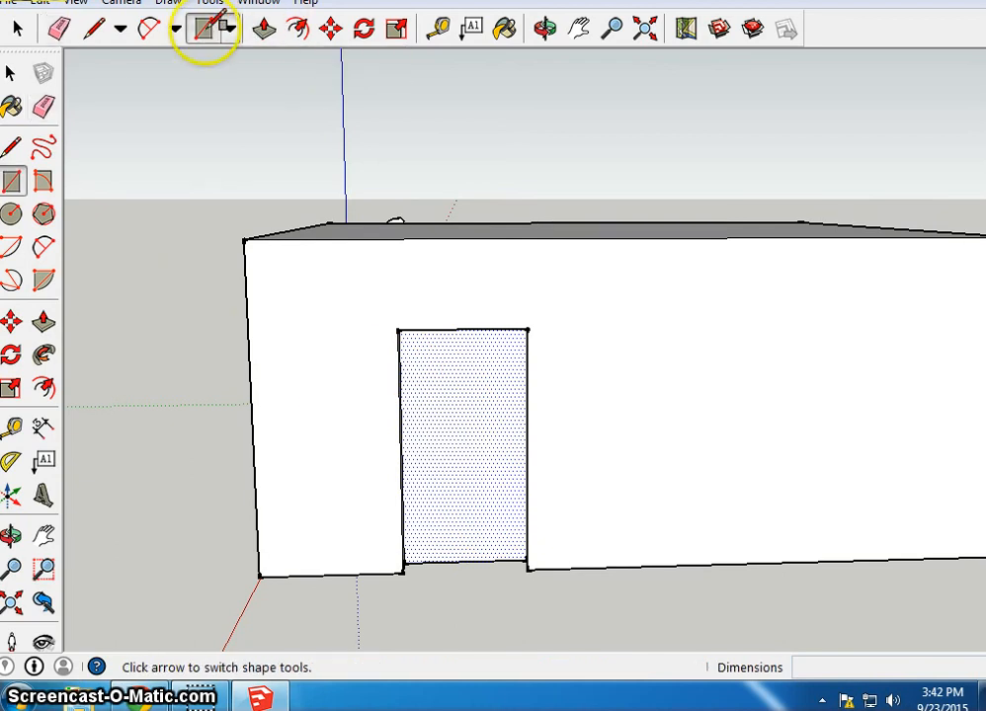
left_click(608, 334)
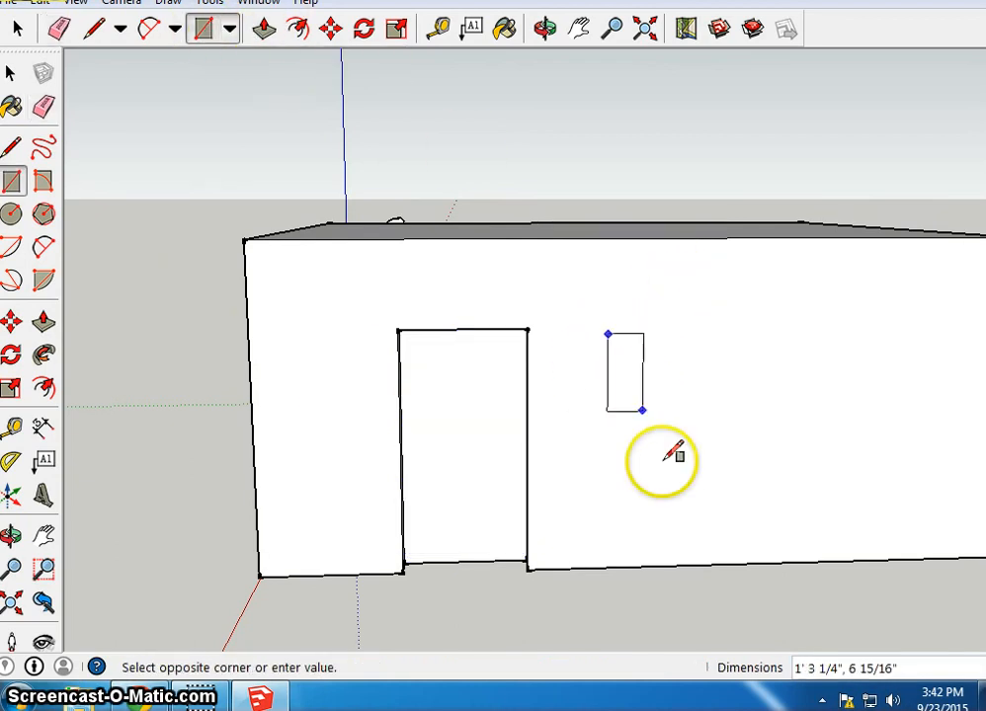
left_click(722, 564)
left_click(267, 30)
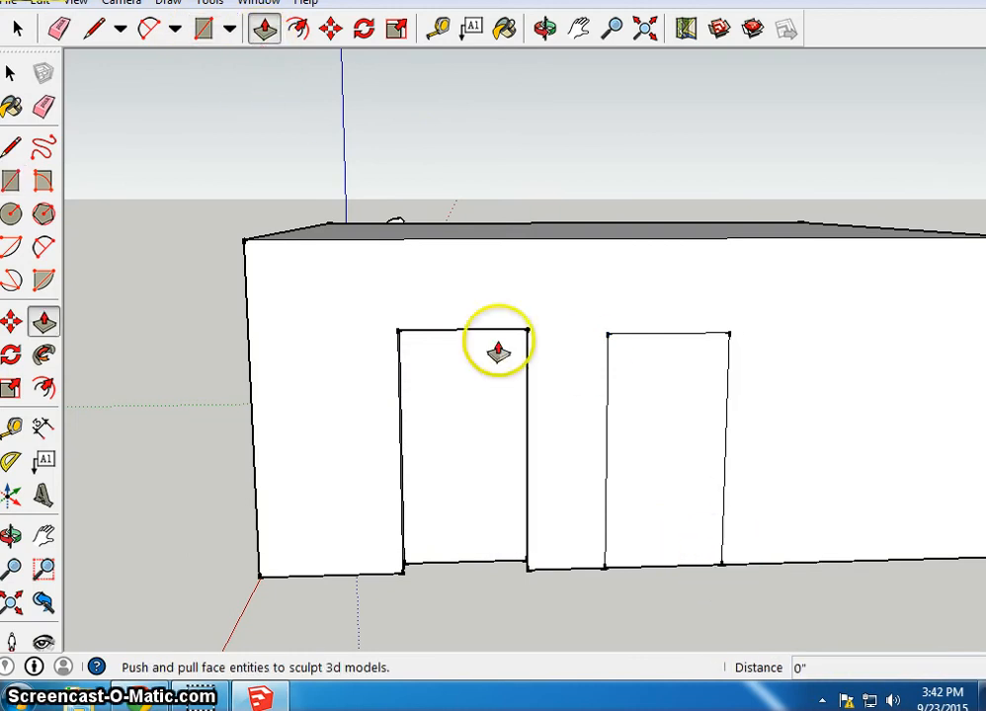
left_click(652, 504)
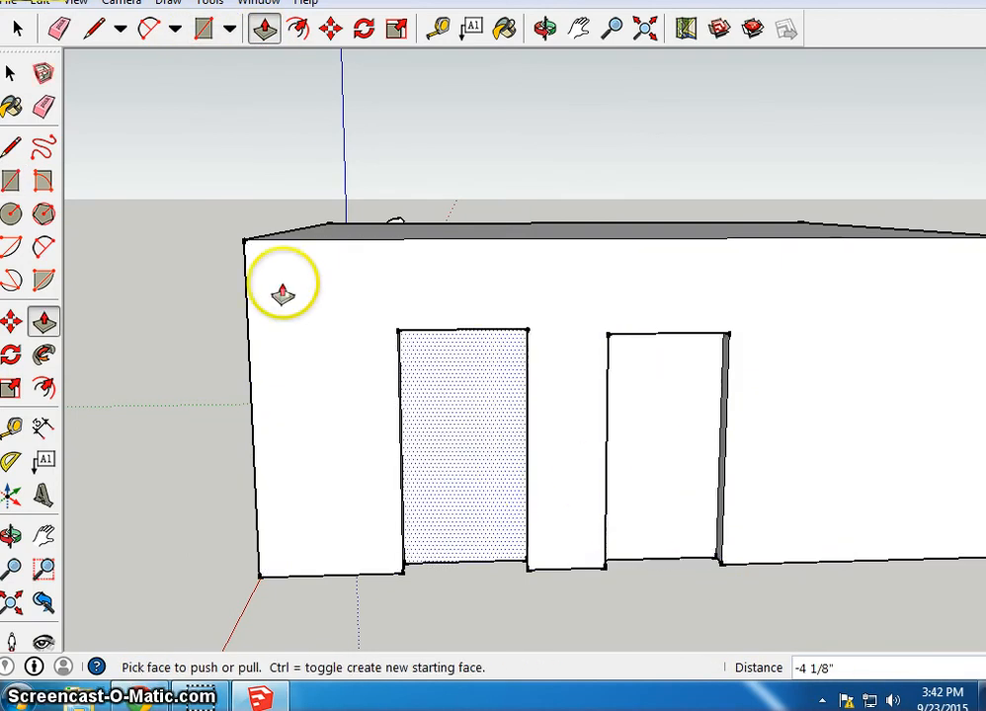
Step: Delete the recessed faces of both doors to open the doorways through the front wall
left_click(18, 29)
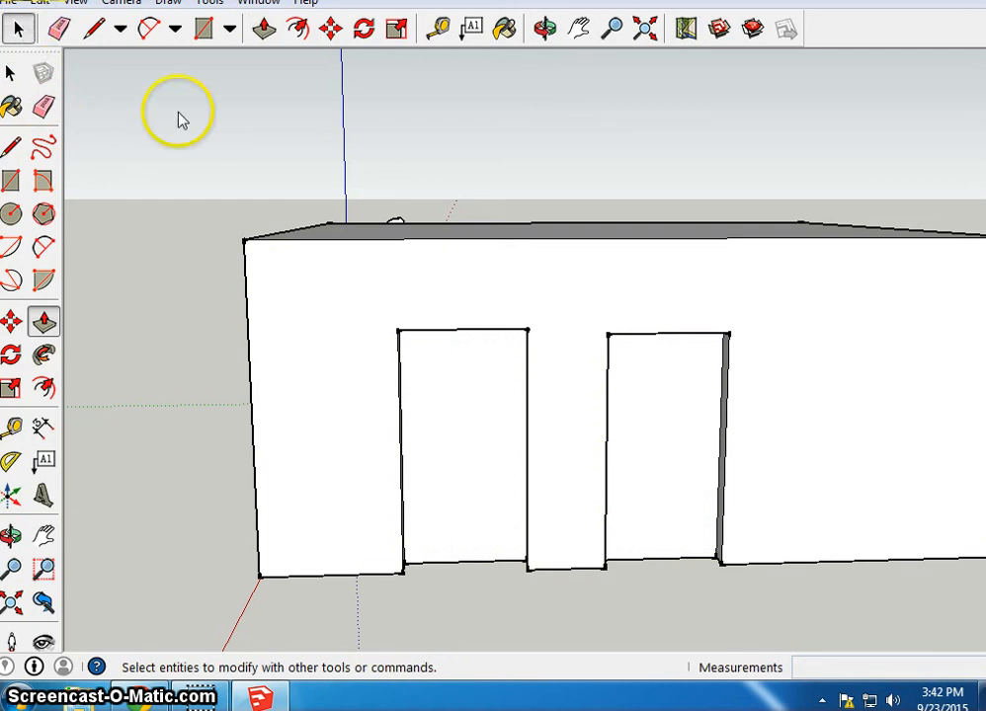
left_click(638, 461)
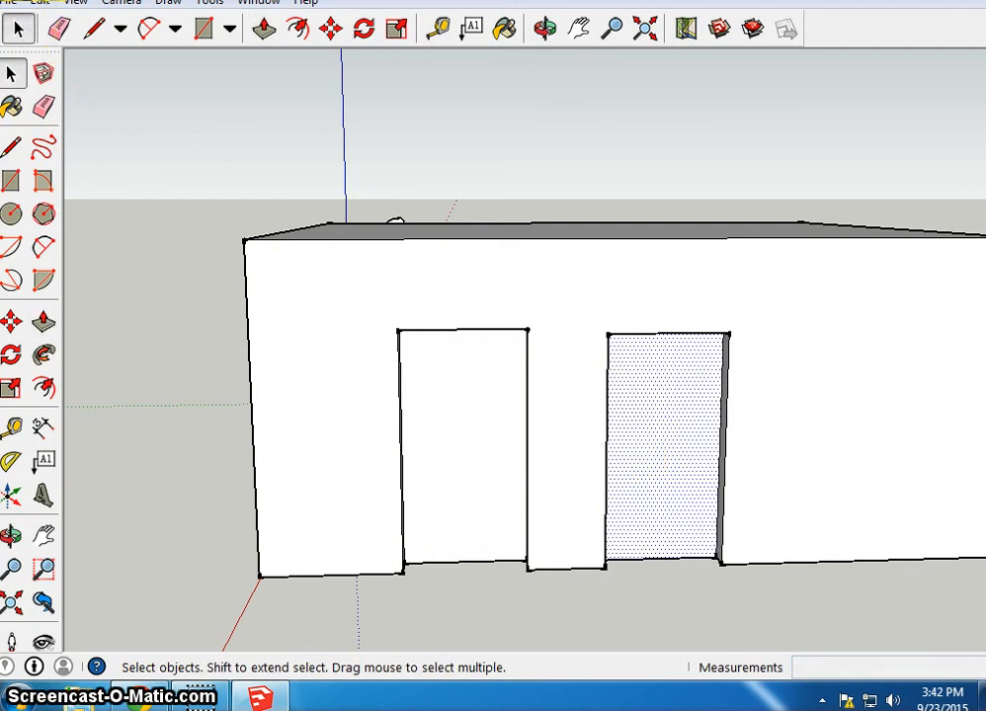
left_click(59, 29)
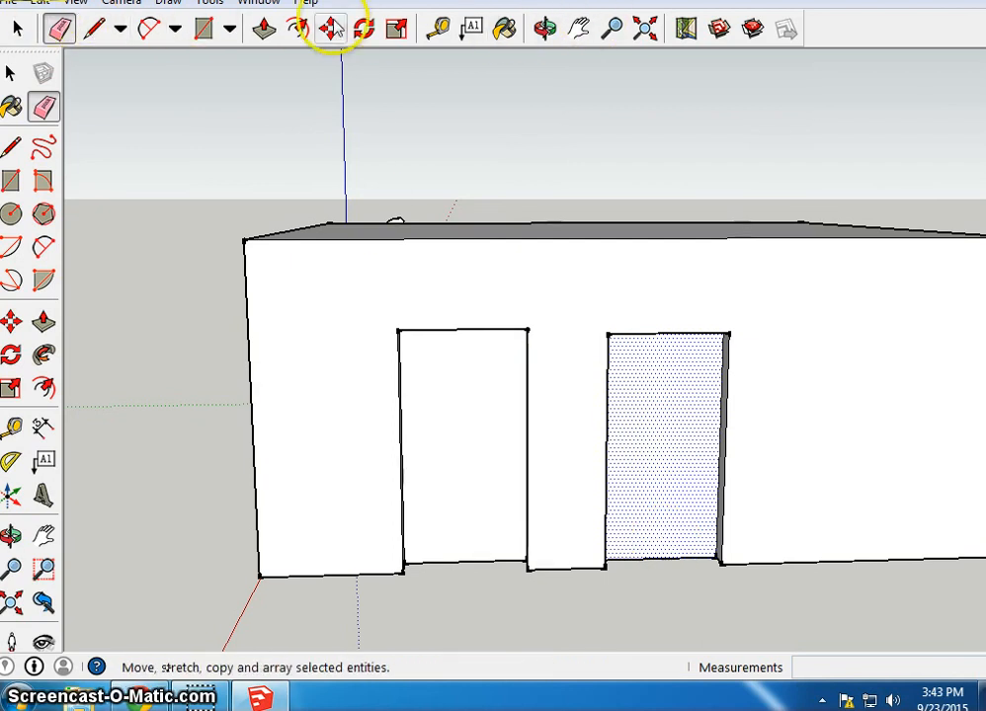
left_click(545, 28)
left_click_drag(796, 434, 617, 445)
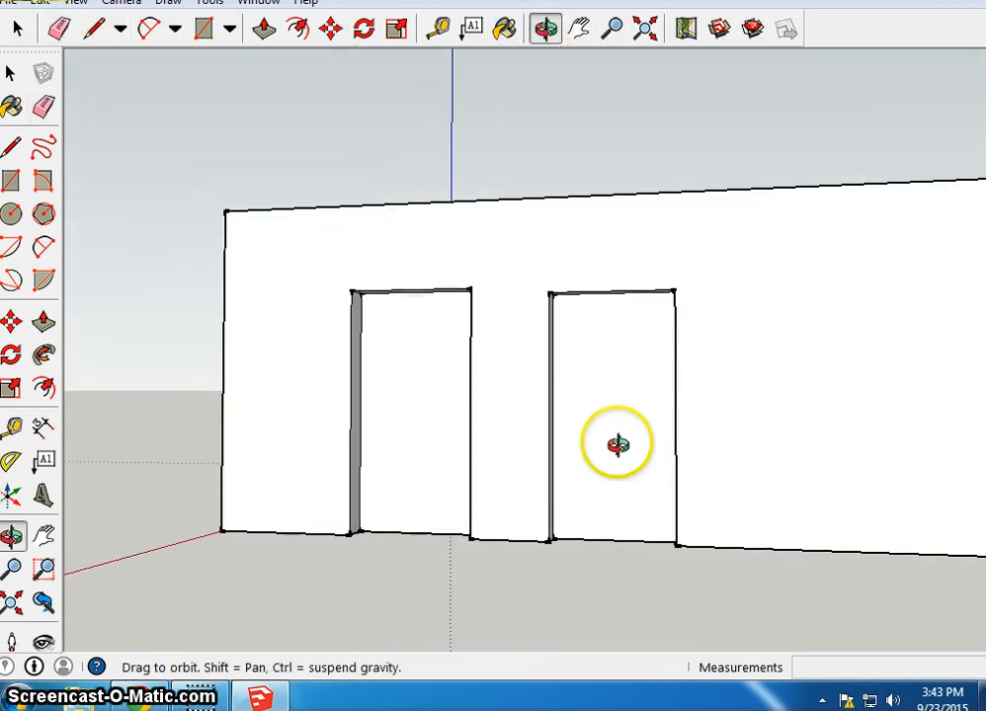
left_click(18, 27)
left_click(612, 539)
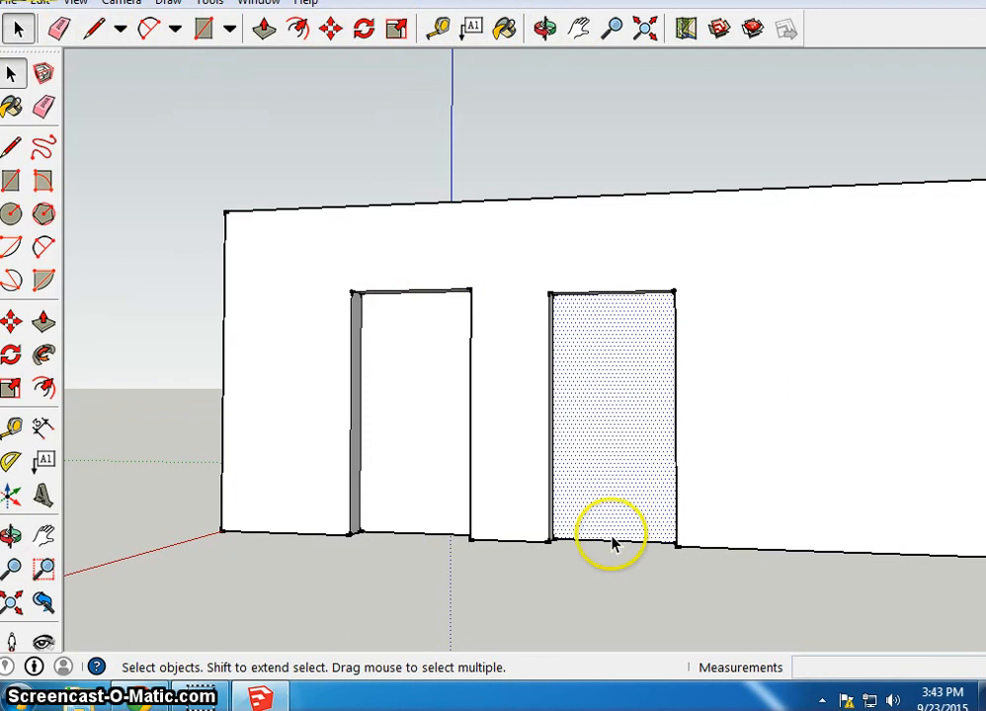
key("Delete")
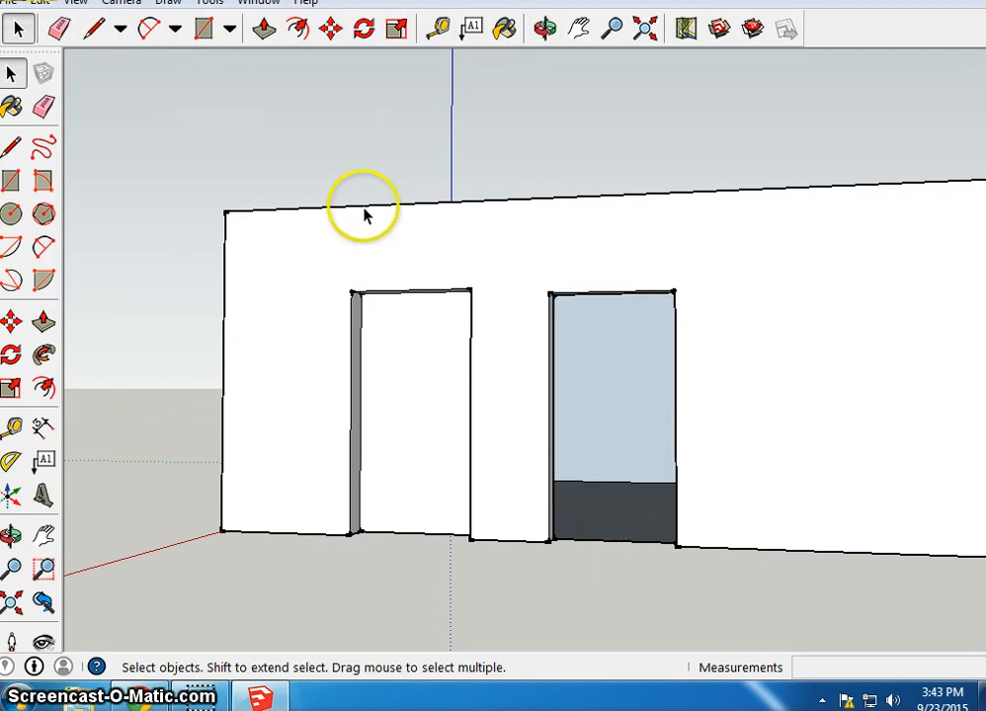
left_click(395, 396)
key("Delete")
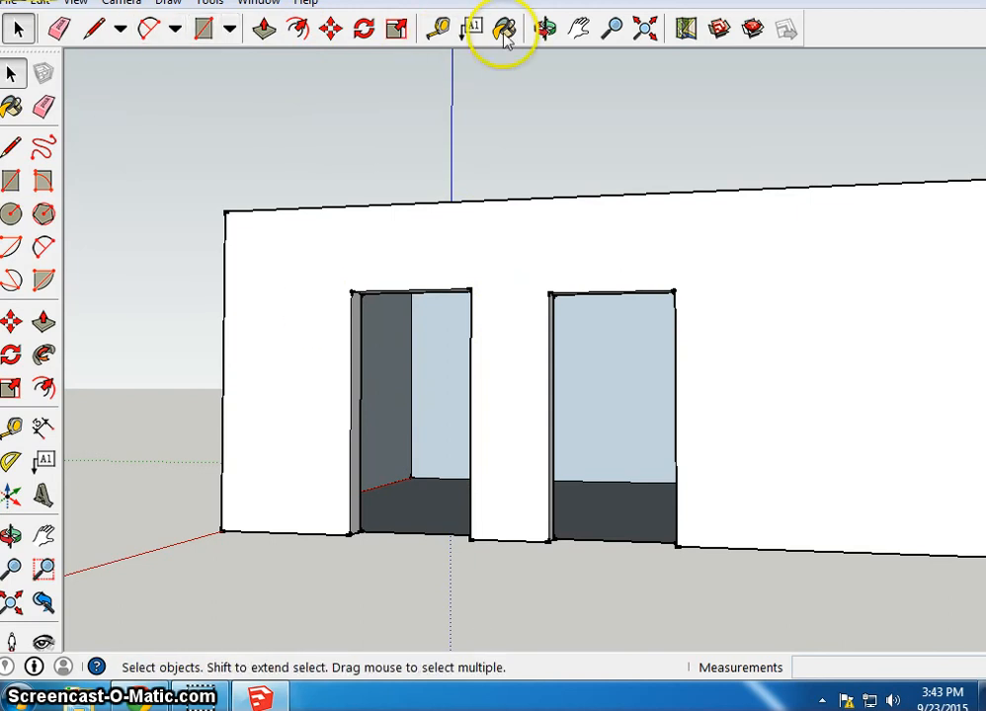
Step: Examine the building's interior through the open doorways from several angles and distances
left_click(542, 27)
left_click_drag(494, 415, 346, 455)
scroll(346, 454, "up", 6)
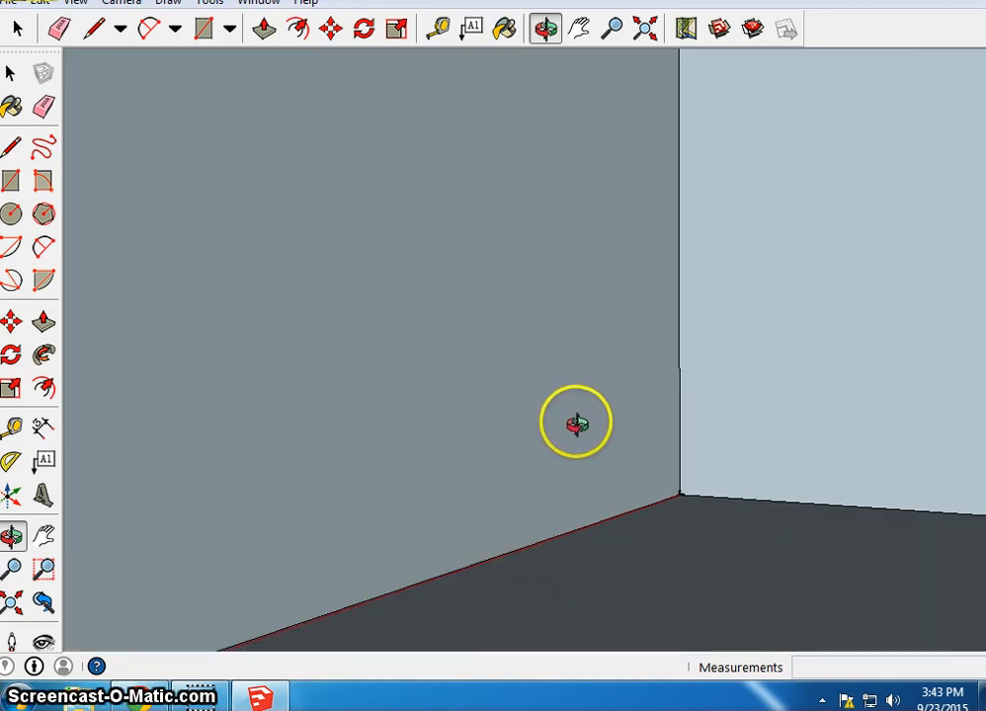
left_click_drag(576, 423, 537, 317)
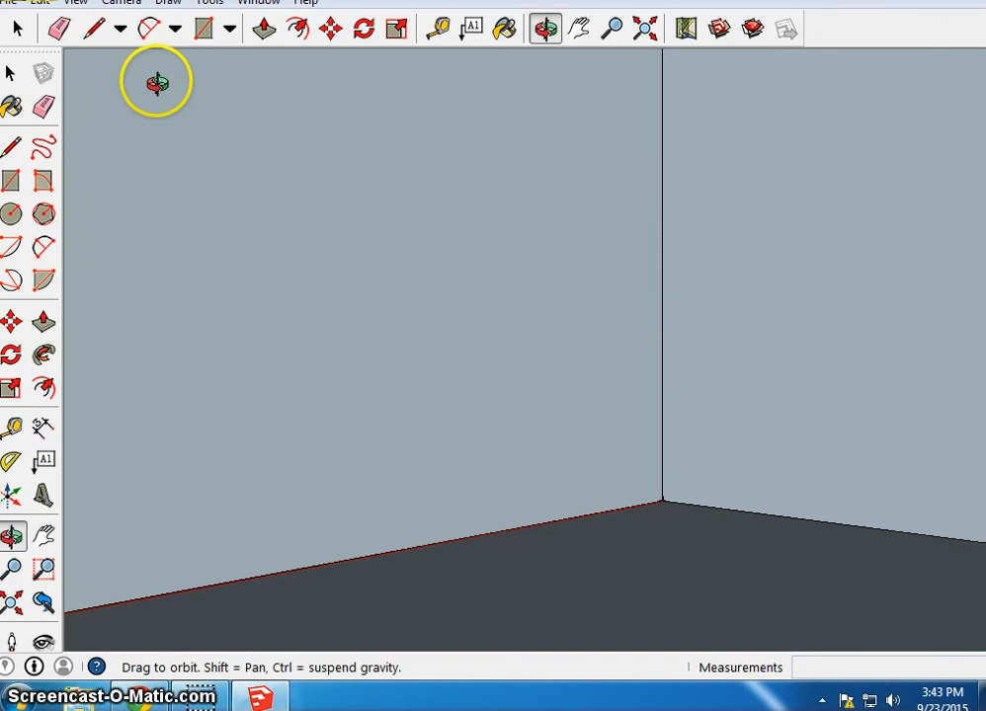
left_click(579, 29)
left_click_drag(705, 170, 682, 170)
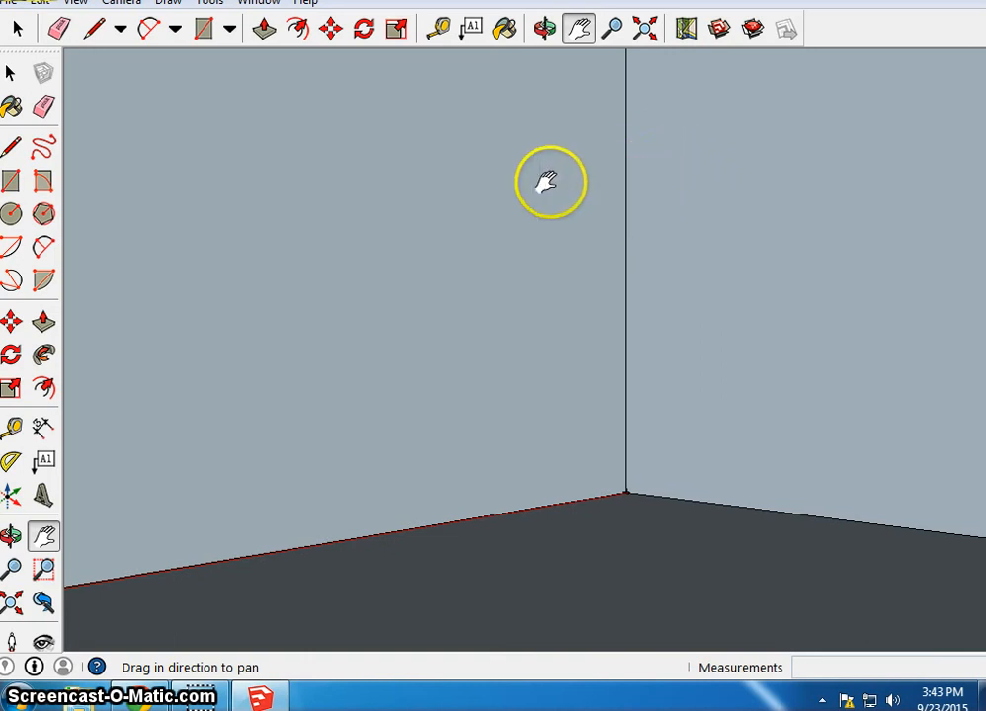
scroll(524, 181, "down", 8)
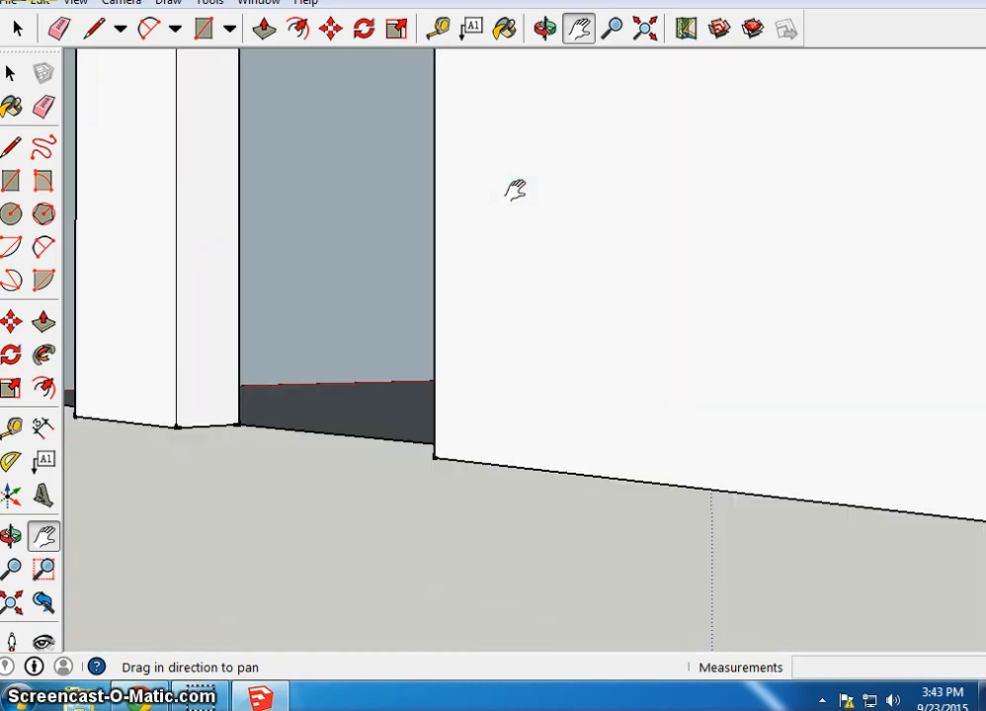
scroll(511, 264, "down", 4)
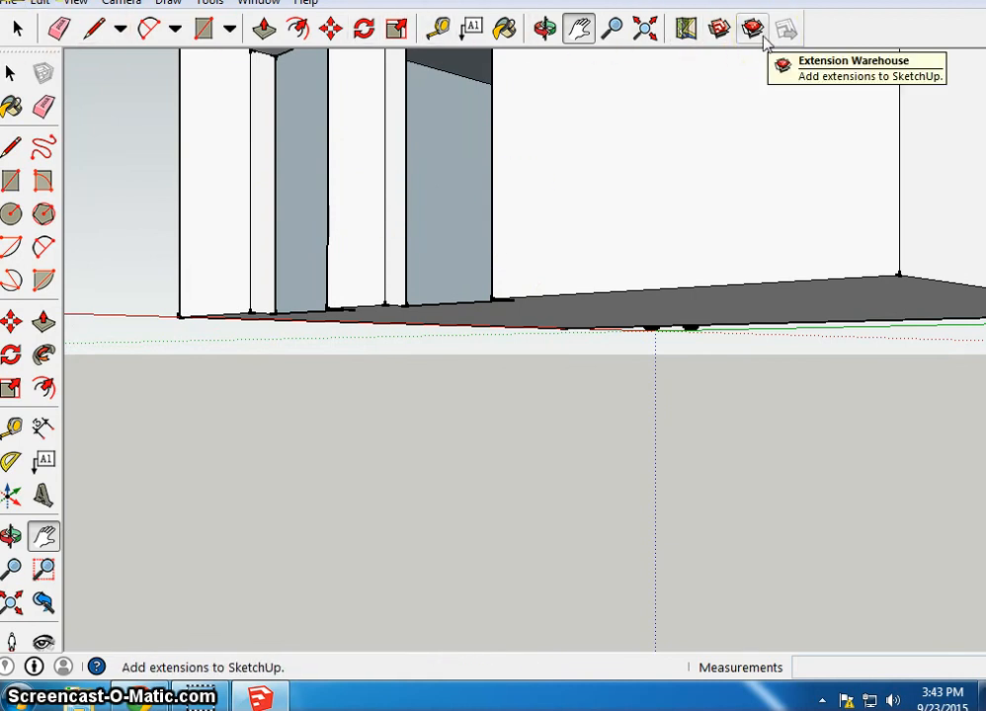
Step: Toggle the Large Tool Set off and back on in the list of toolbars
left_click(76, 3)
left_click(109, 23)
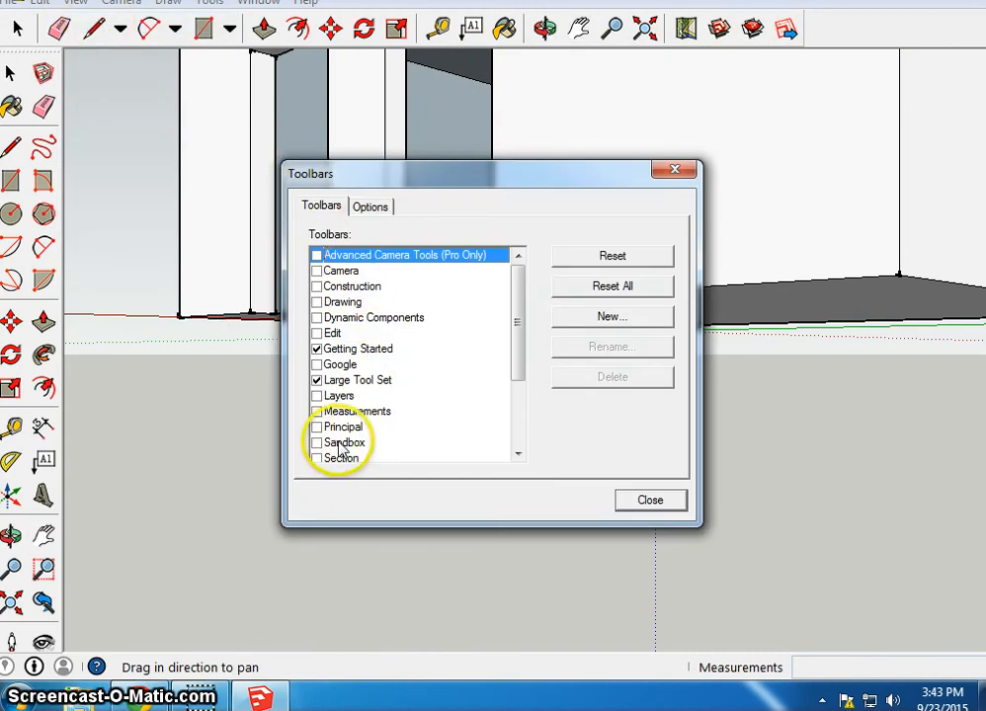
left_click(316, 381)
left_click(317, 381)
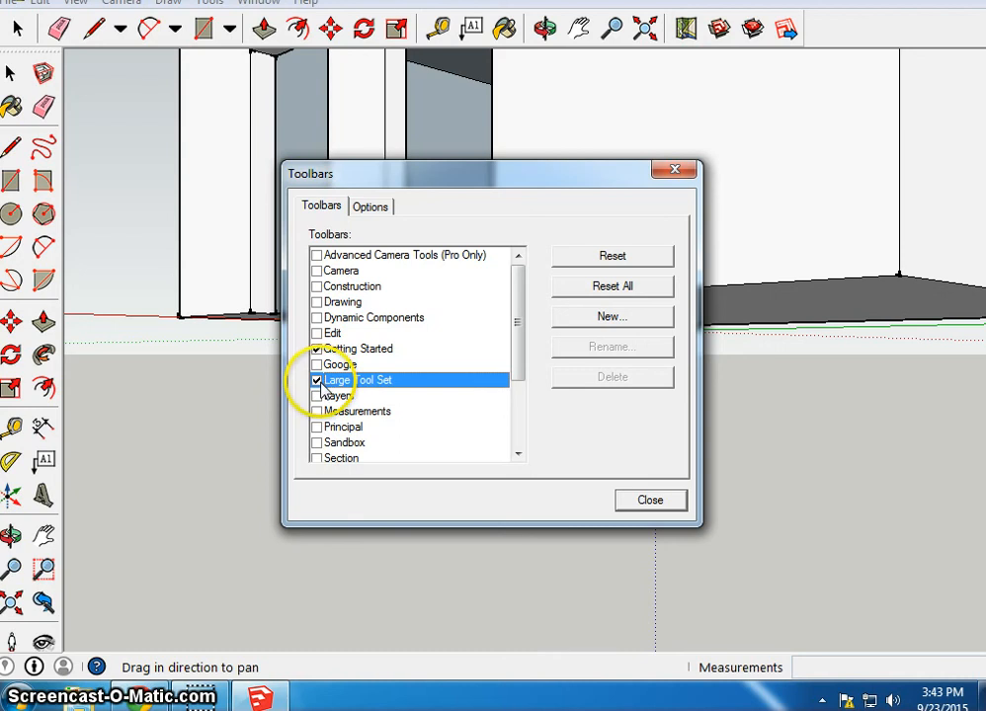
left_click(316, 381)
left_click(316, 381)
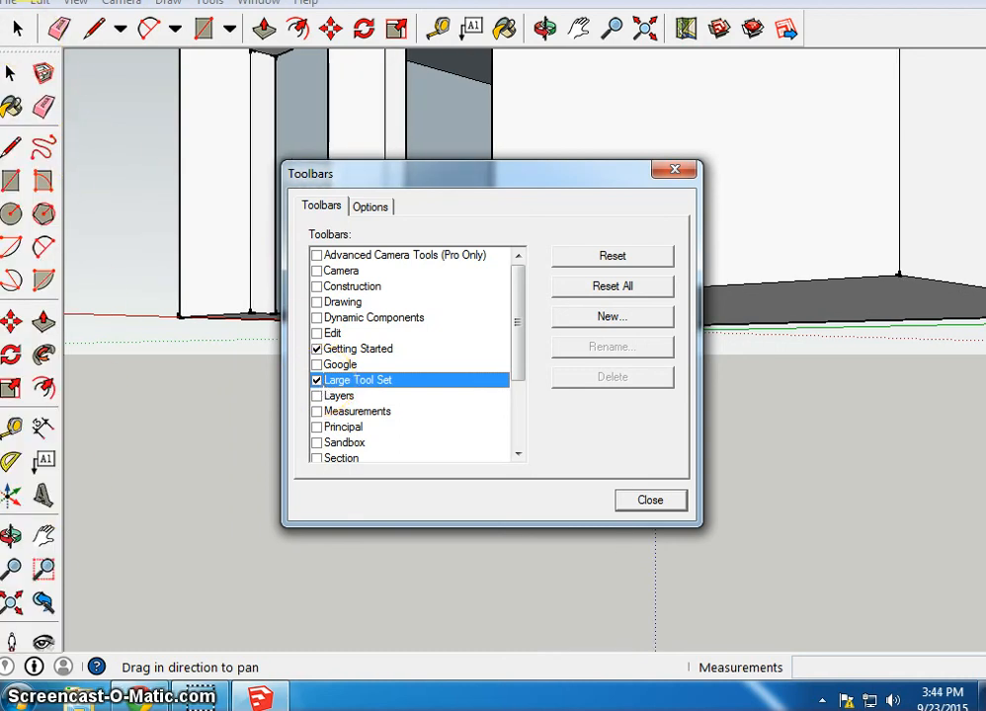
left_click(649, 501)
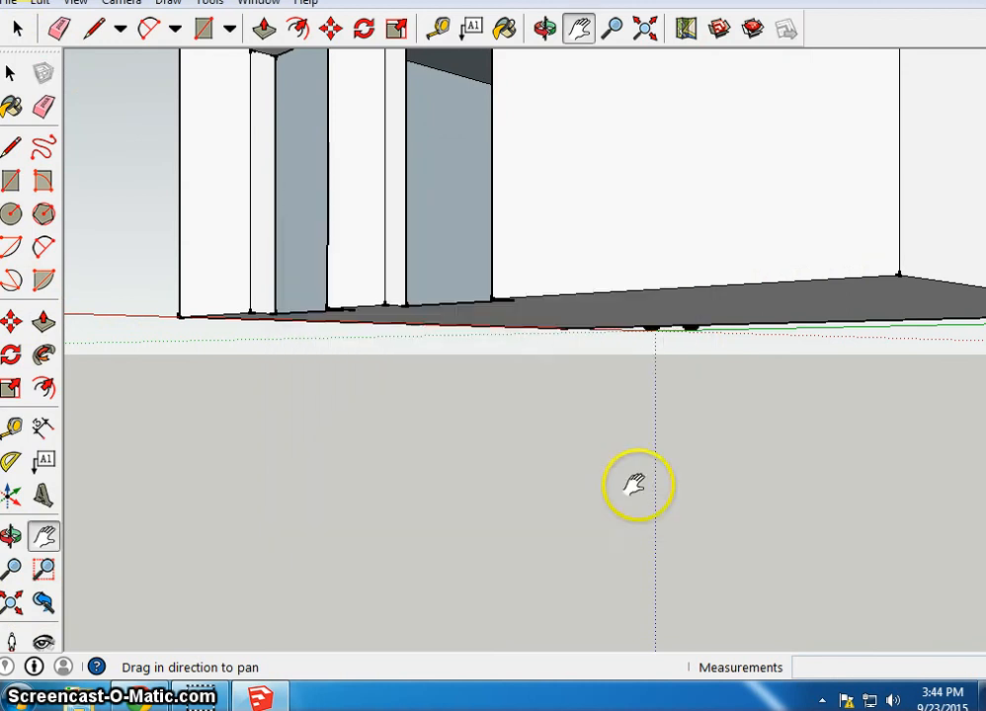
Step: Try rotating the vertical edge on the wall section between the two doorways, and undo the rotation
left_click(365, 27)
left_click_drag(531, 262, 482, 238)
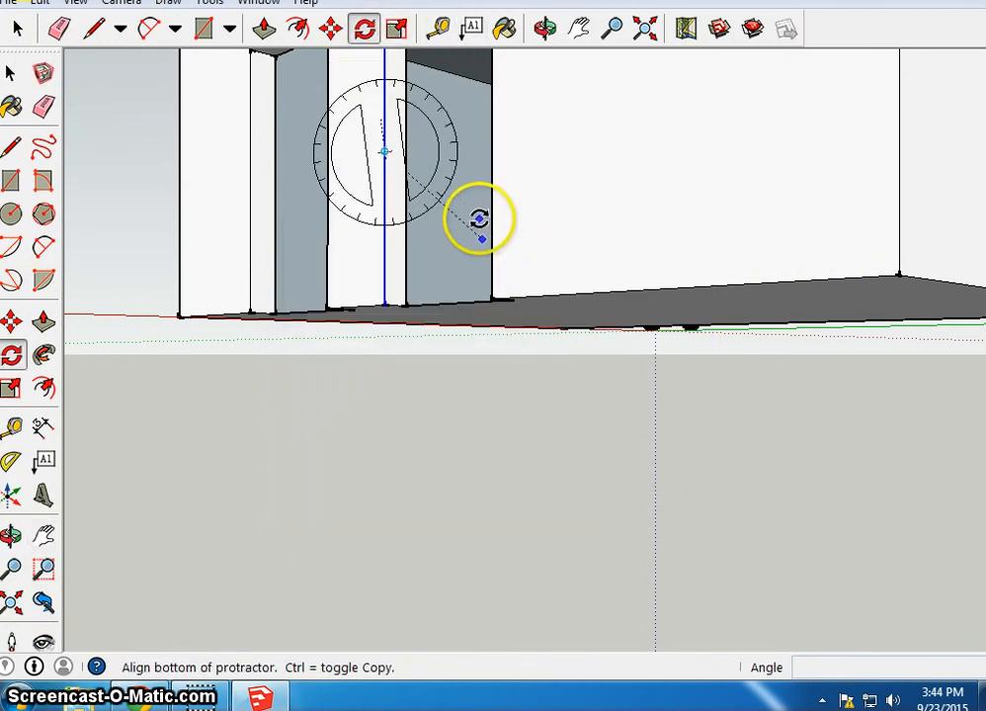
left_click(481, 219)
left_click(445, 225)
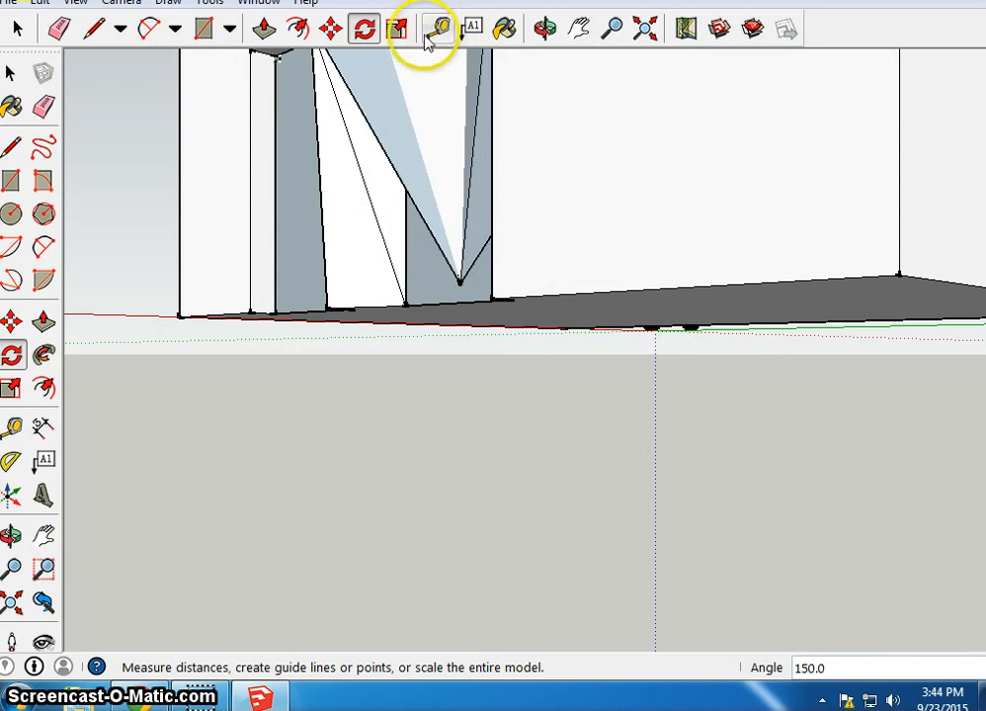
key("ctrl+z")
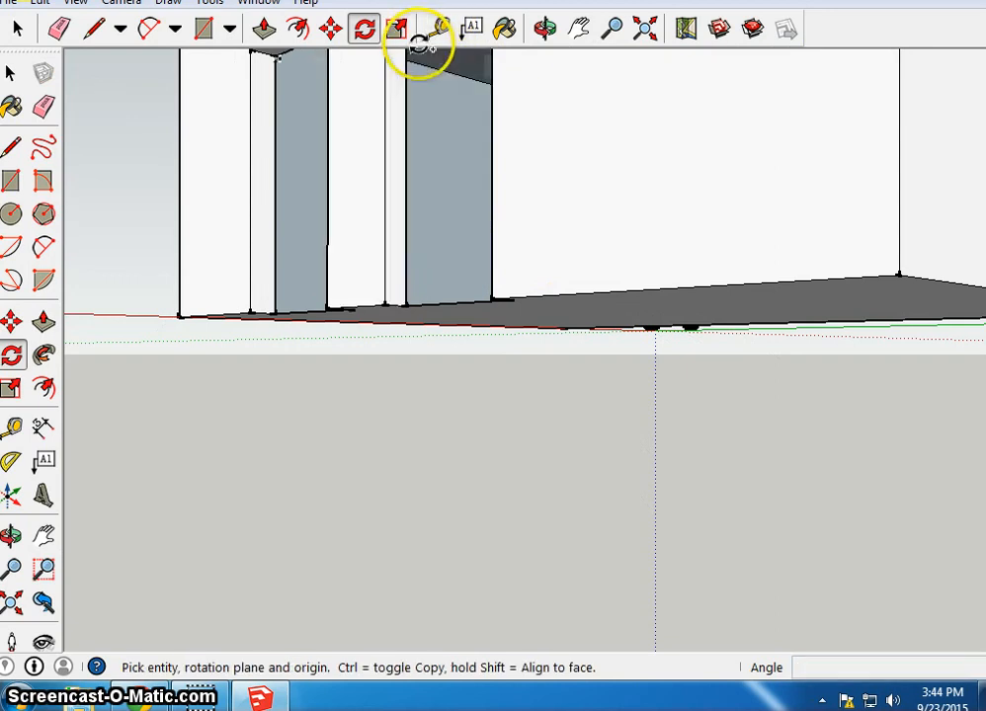
Step: Examine the building front and the room behind the doorways with the Look Around tool
left_click(545, 27)
left_click_drag(568, 168, 501, 294)
scroll(690, 216, "down", 5)
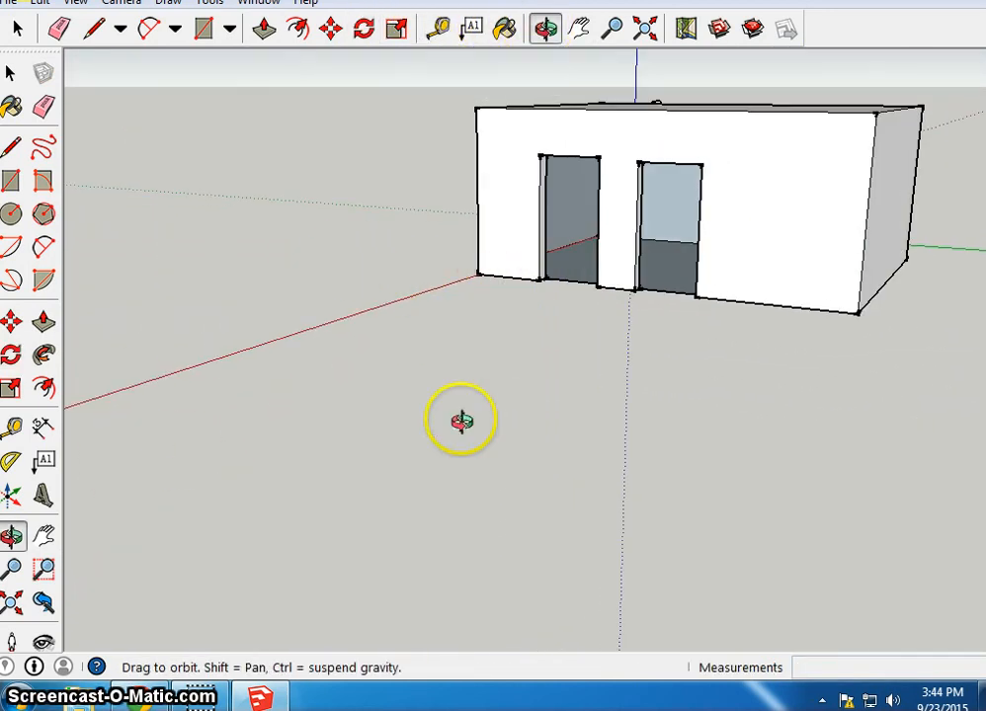
left_click_drag(461, 422, 412, 344)
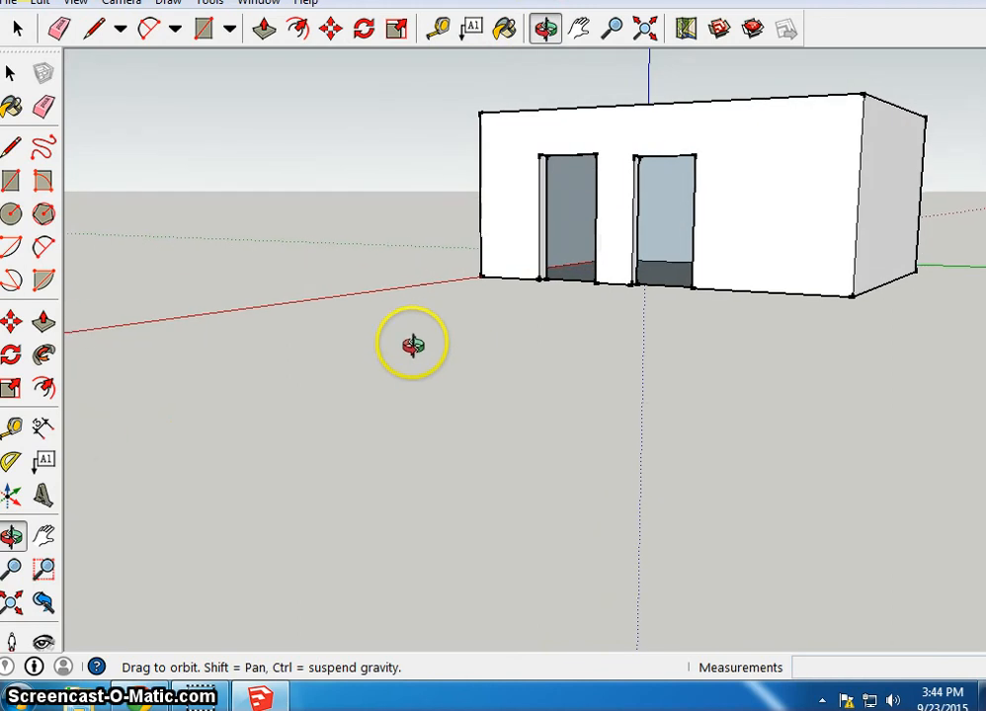
left_click(43, 644)
left_click_drag(602, 205, 568, 214)
scroll(593, 218, "up", 3)
scroll(607, 219, "up", 5)
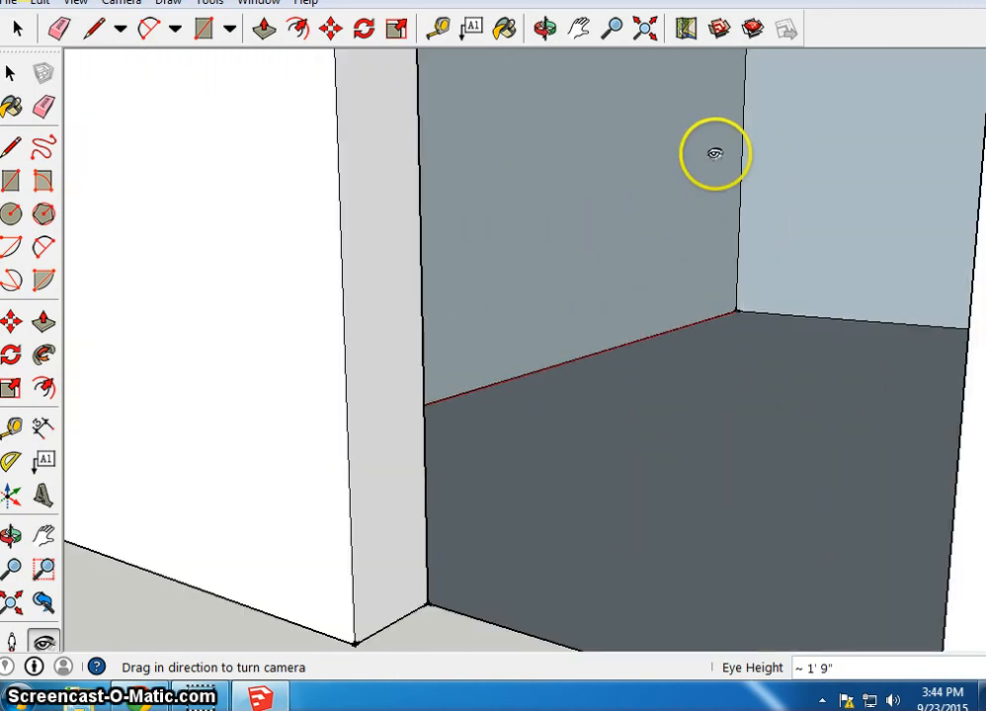
left_click_drag(713, 152, 638, 36)
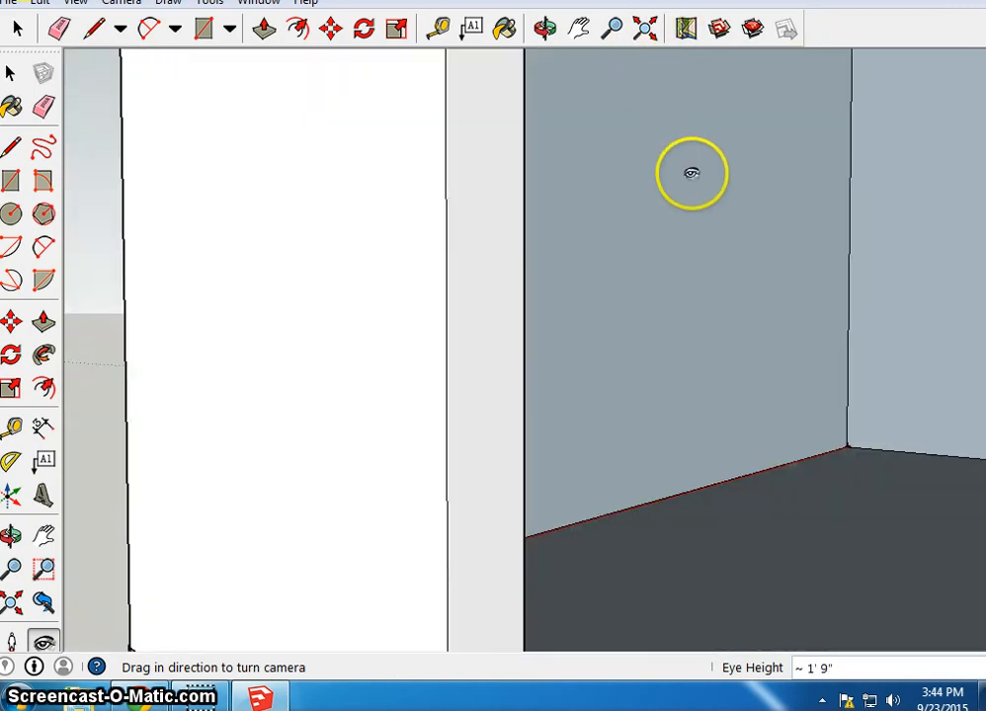
scroll(695, 175, "up", 3)
left_click_drag(697, 176, 917, 276)
scroll(917, 277, "down", 5)
scroll(916, 276, "down", 3)
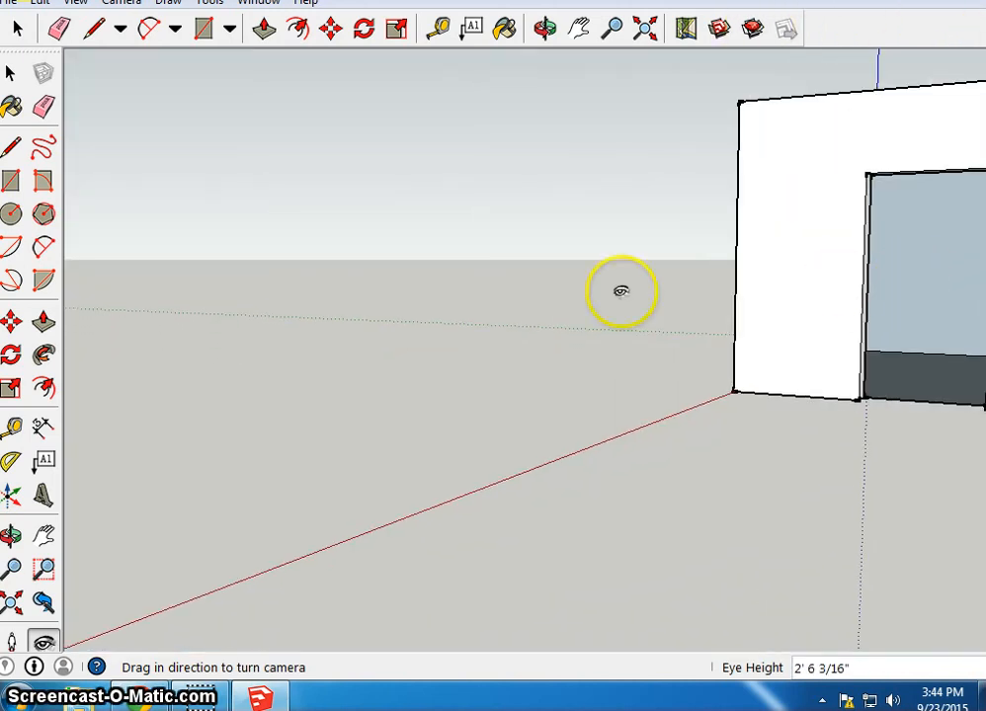
Step: Dimension the height of the front wall's left corner edge, placing the dimension outside the building
left_click(544, 27)
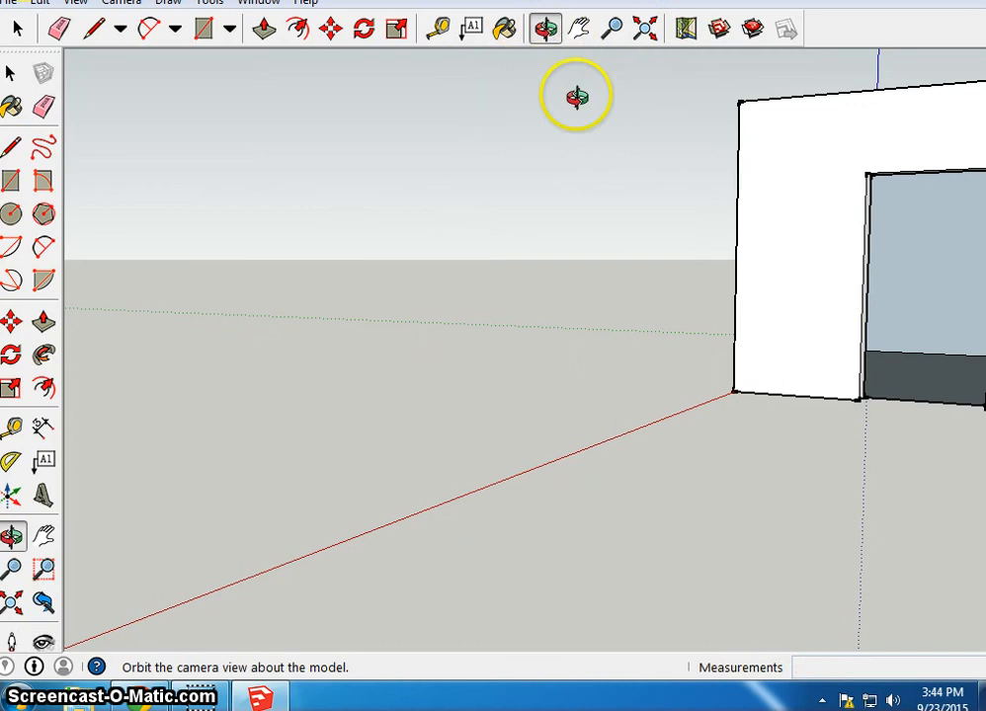
left_click_drag(577, 97, 797, 277)
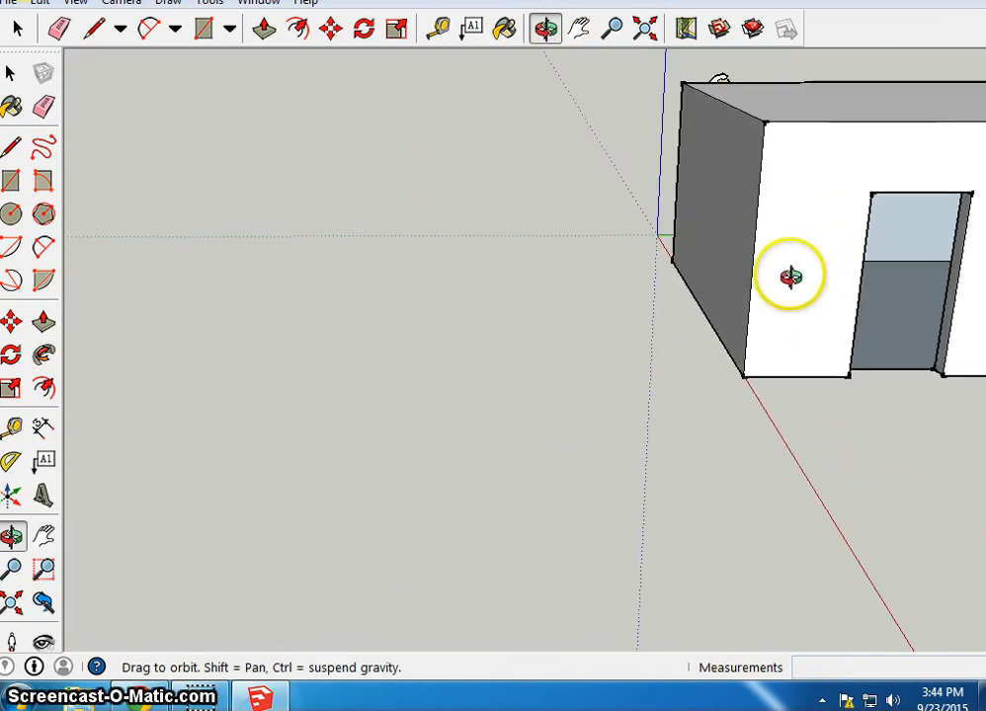
left_click(41, 428)
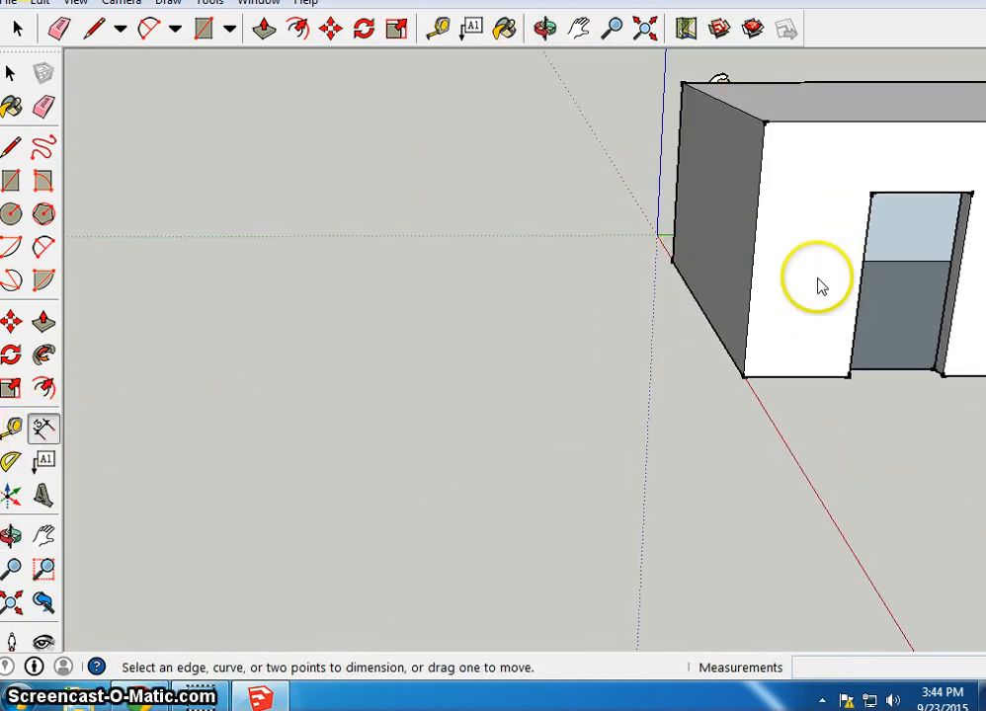
left_click(743, 379)
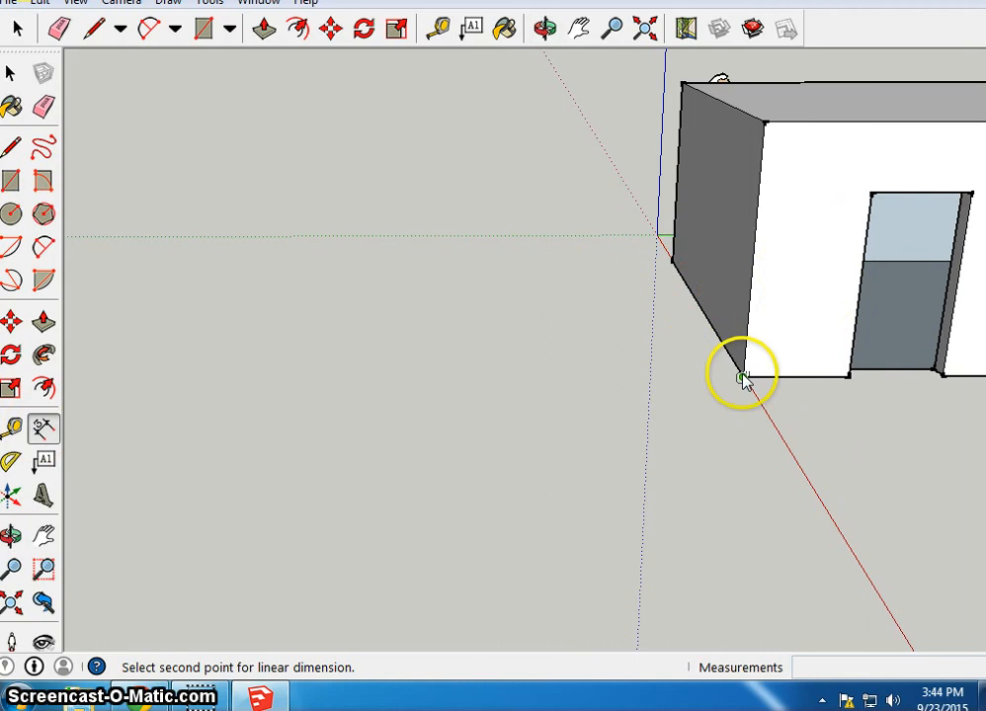
left_click(765, 123)
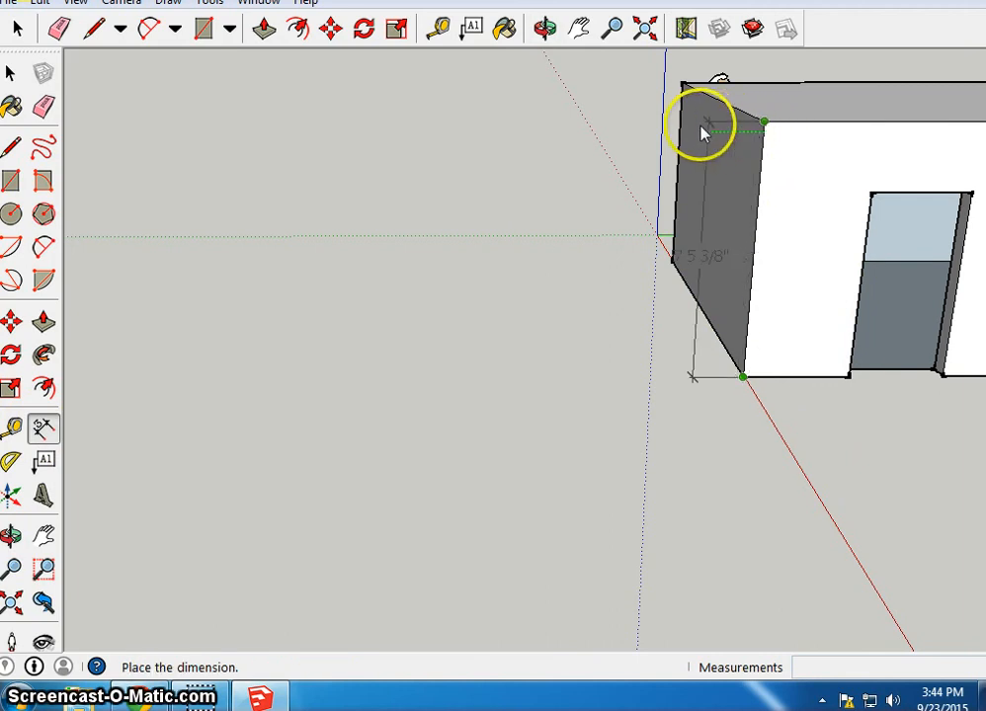
left_click(583, 144)
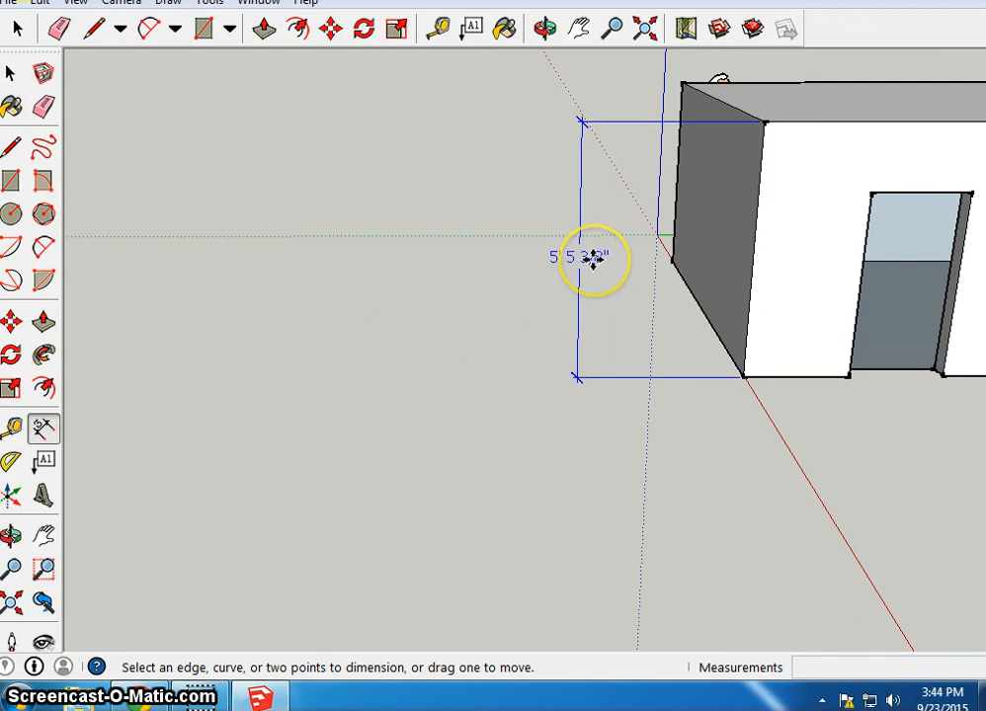
Step: Start a Tape Measure measurement from the front wall's upper left corner, beside the height dimension
left_click(13, 426)
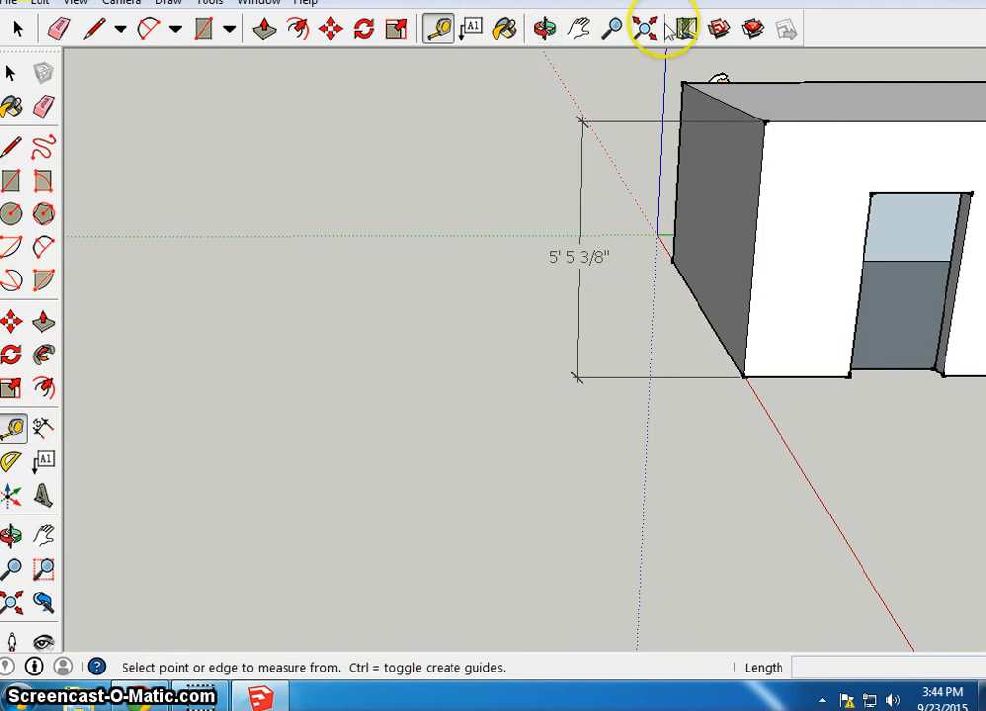
left_click(547, 30)
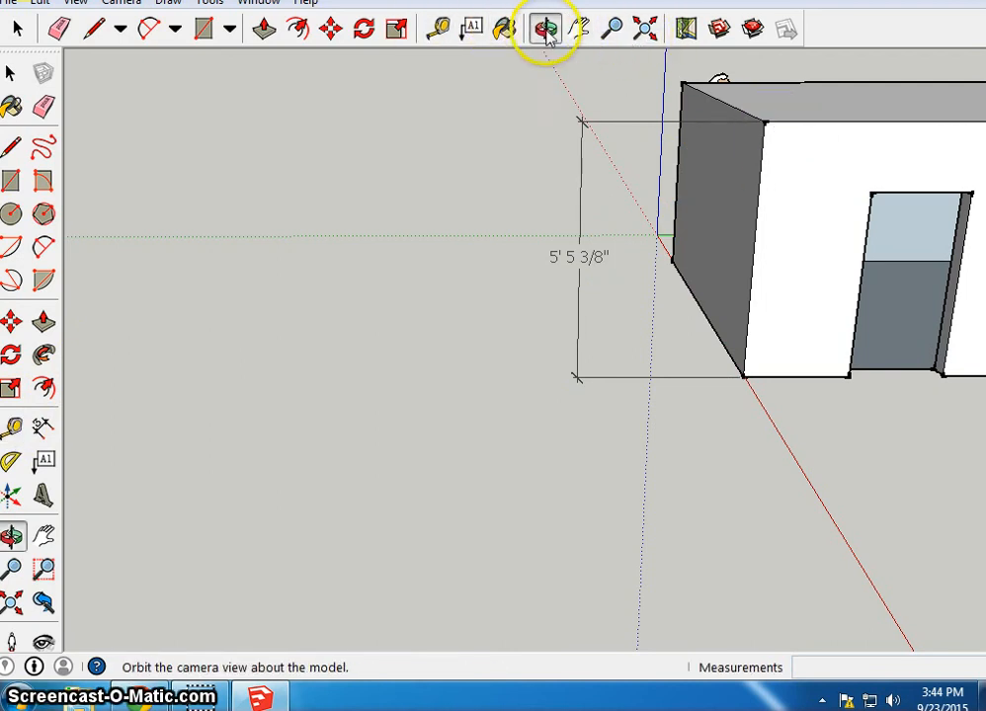
left_click(579, 28)
left_click_drag(819, 226, 462, 249)
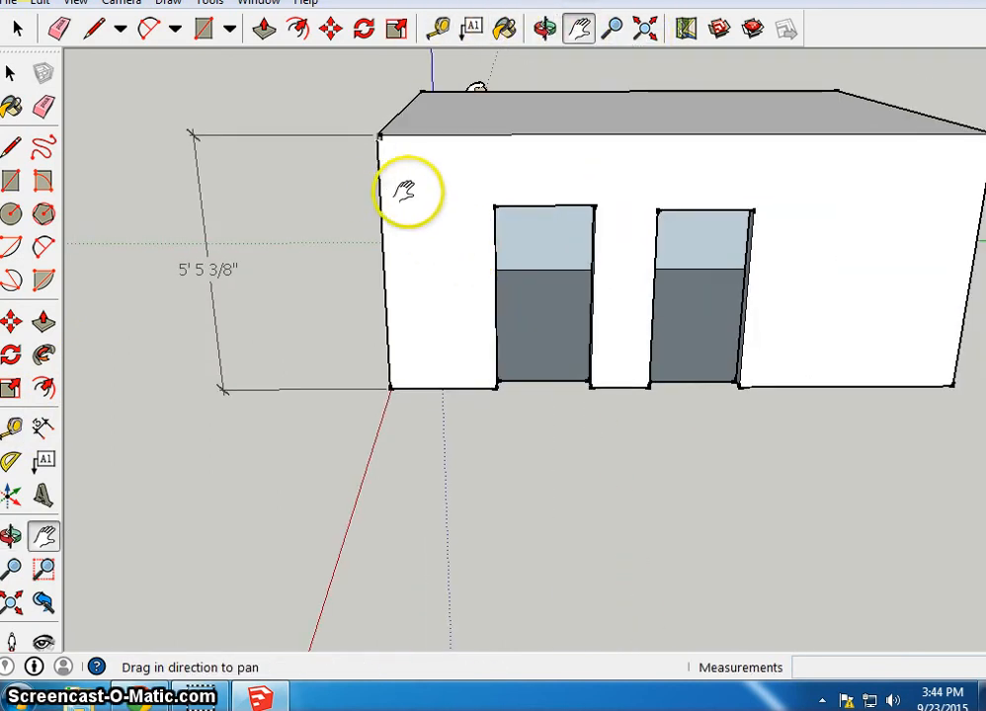
left_click_drag(725, 269, 647, 284)
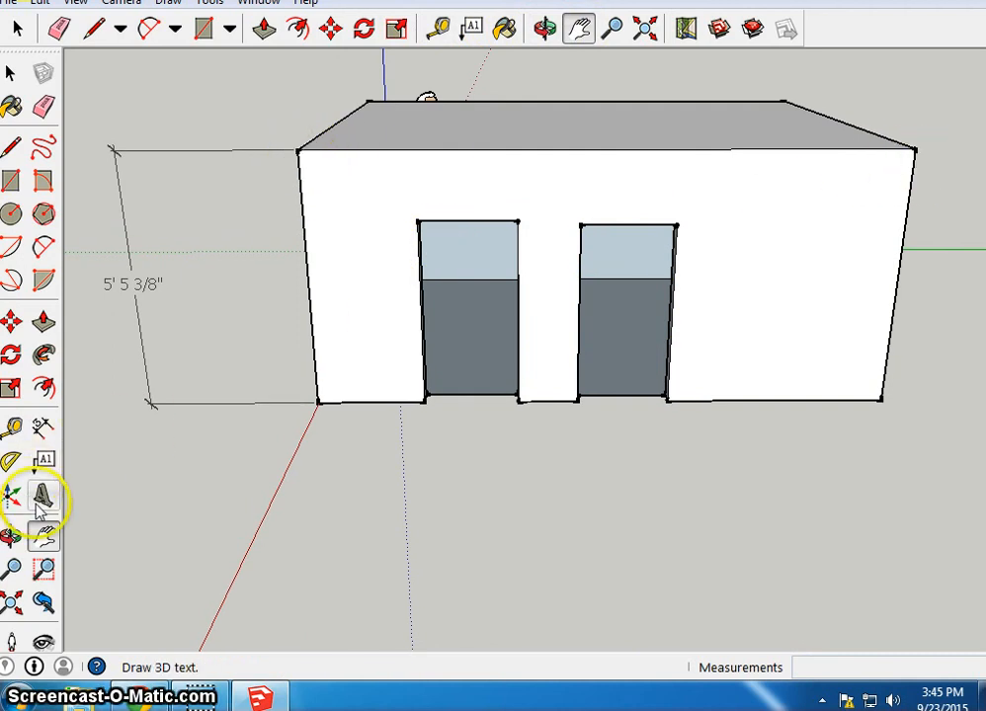
left_click(14, 425)
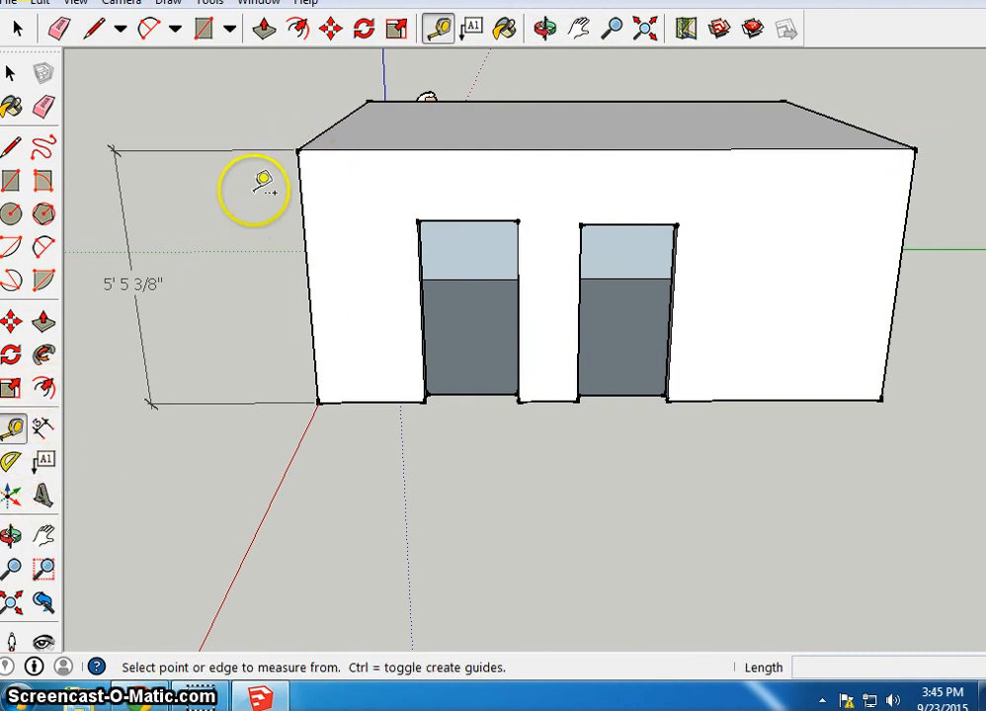
left_click(301, 149)
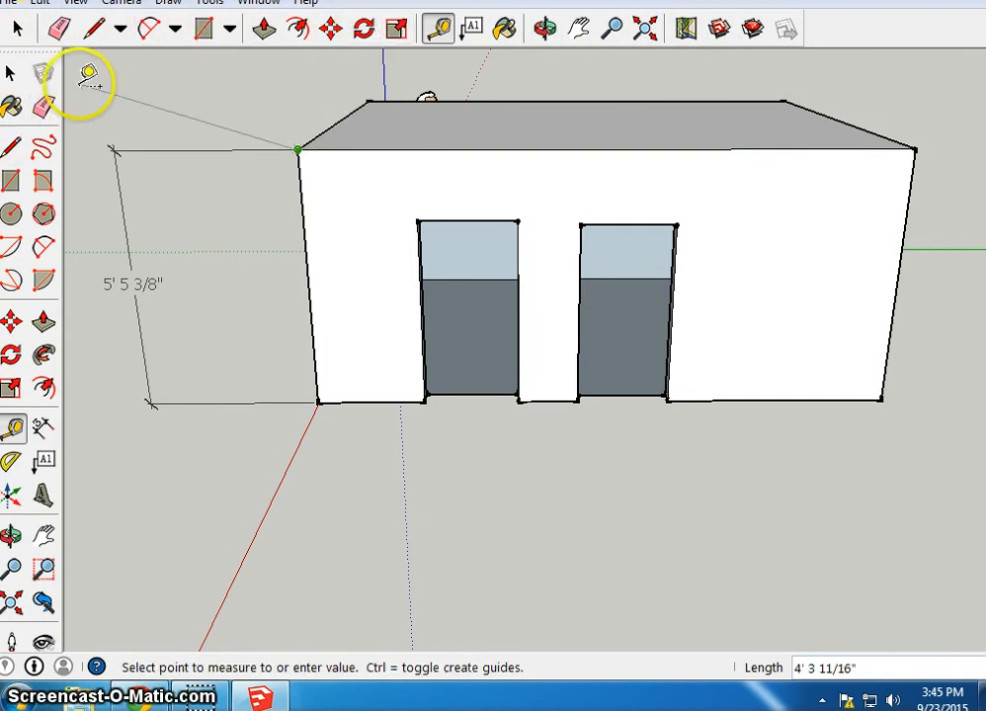
Step: Draw a rectangle about 7' 10" by 12' 3" on the ground in front of the building's doorways
left_click(547, 30)
left_click_drag(557, 226, 642, 419)
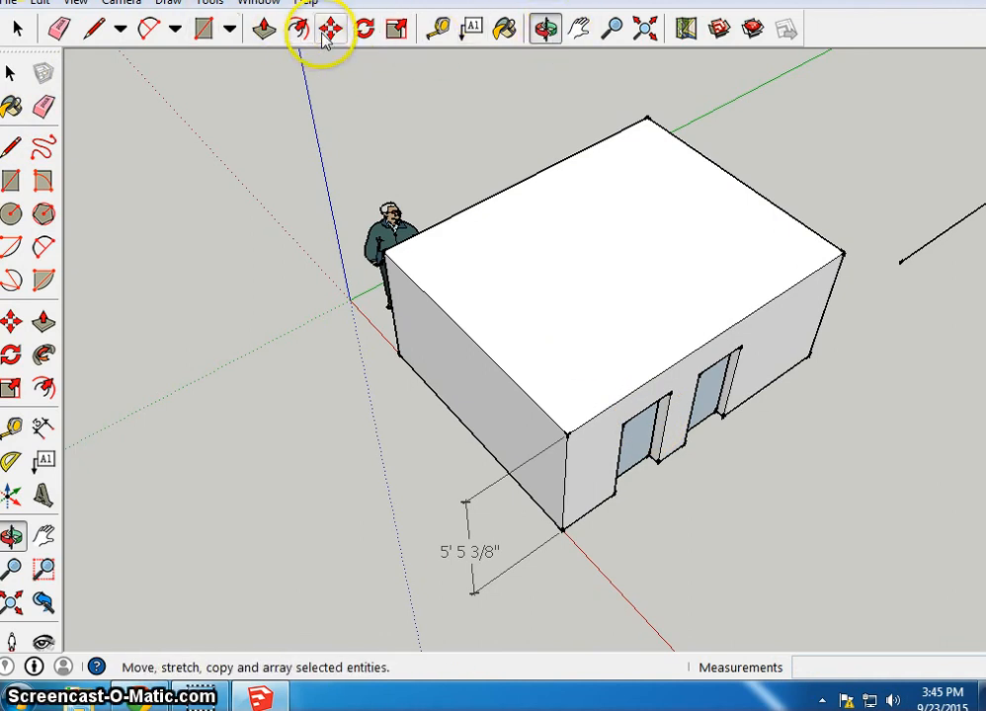
left_click(580, 28)
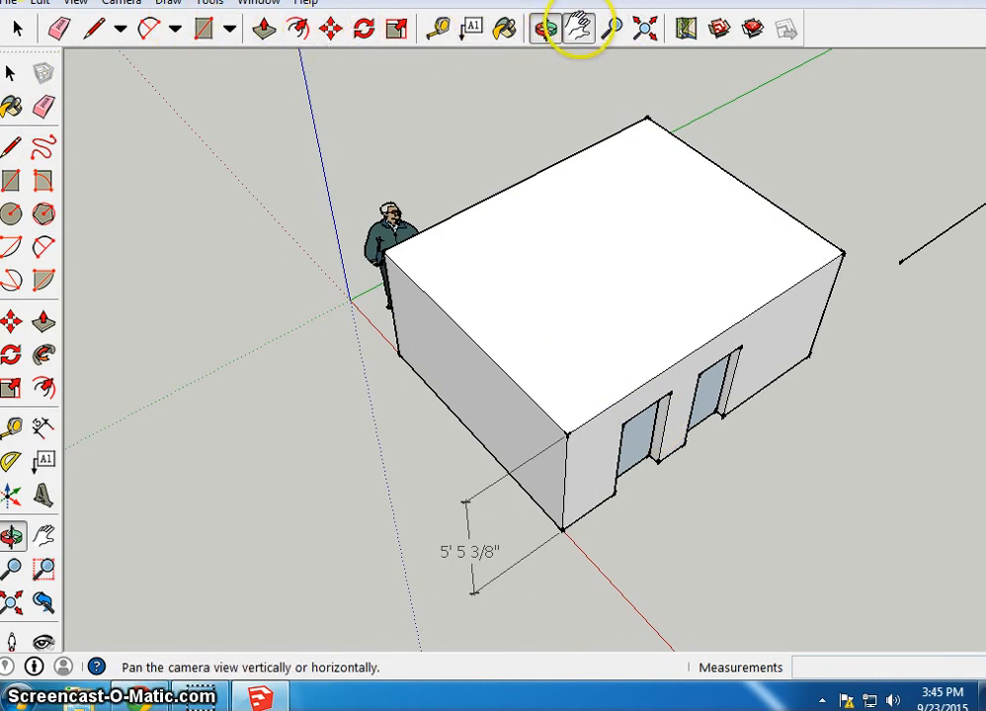
left_click_drag(671, 326, 519, 221)
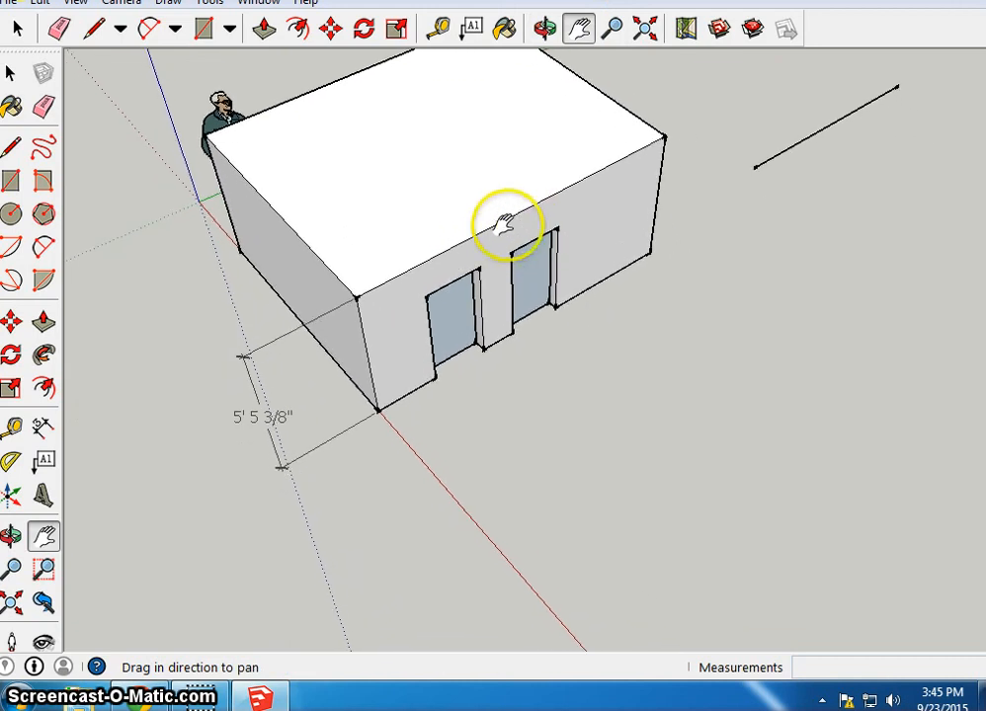
left_click(205, 30)
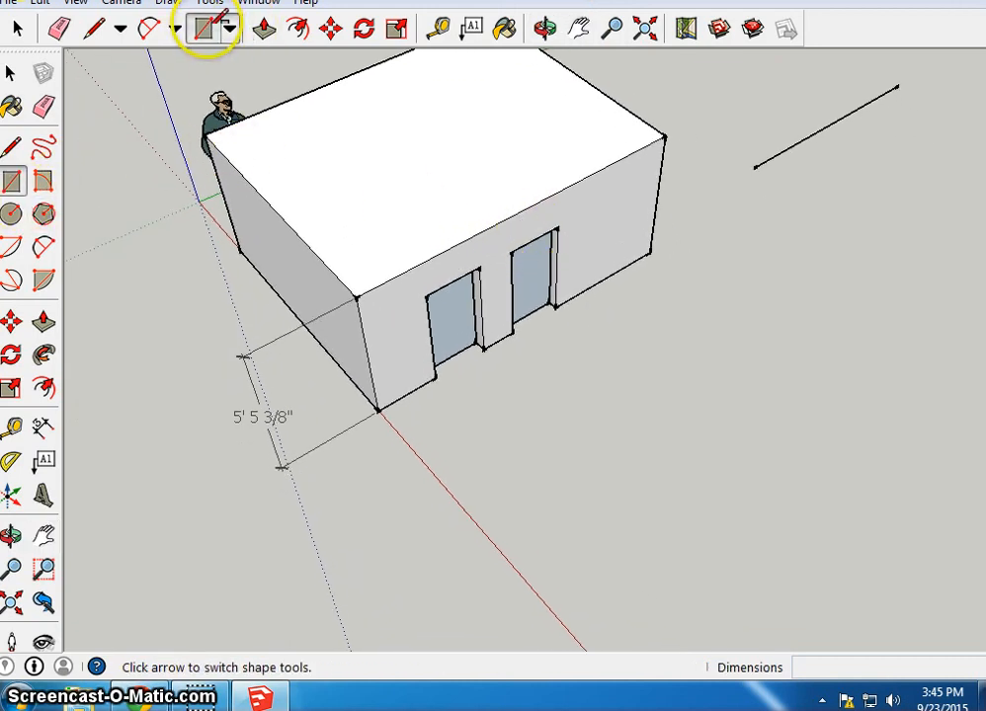
left_click(482, 400)
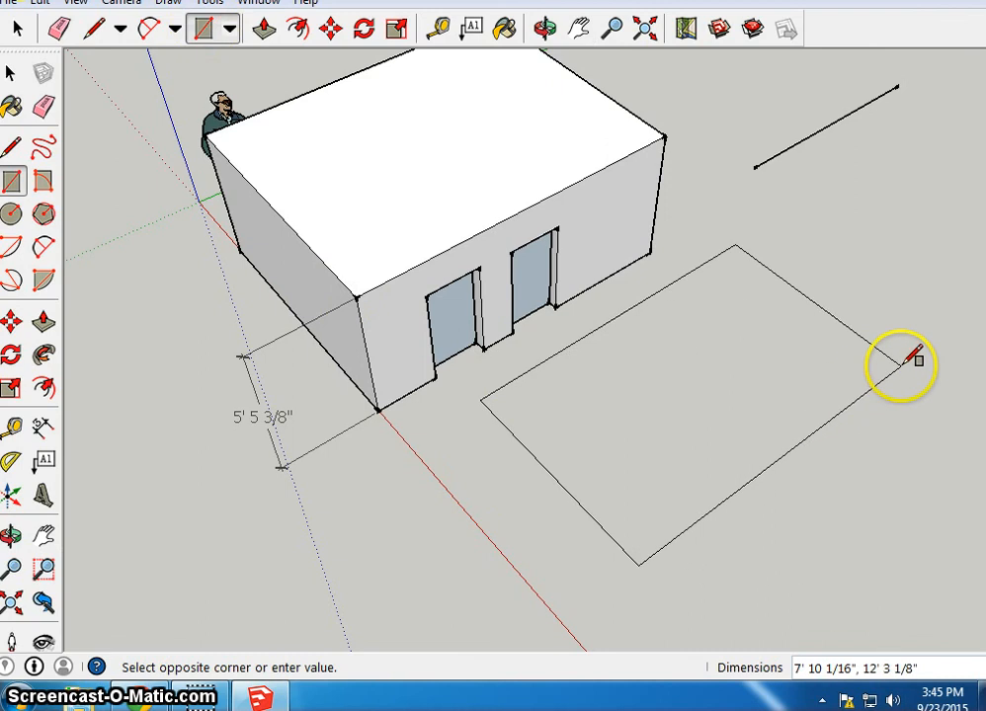
left_click(901, 366)
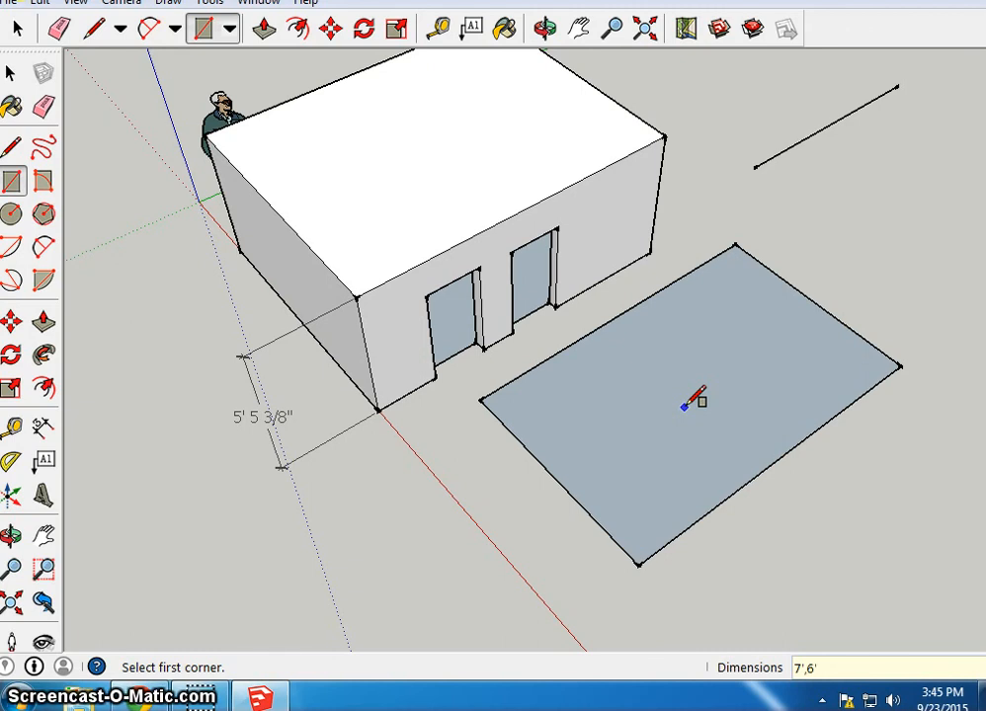
Step: Set the ground rectangle's size to 7' by 6' and dimension its far 7' side and front 6' side, outside the rectangle
key("Return")
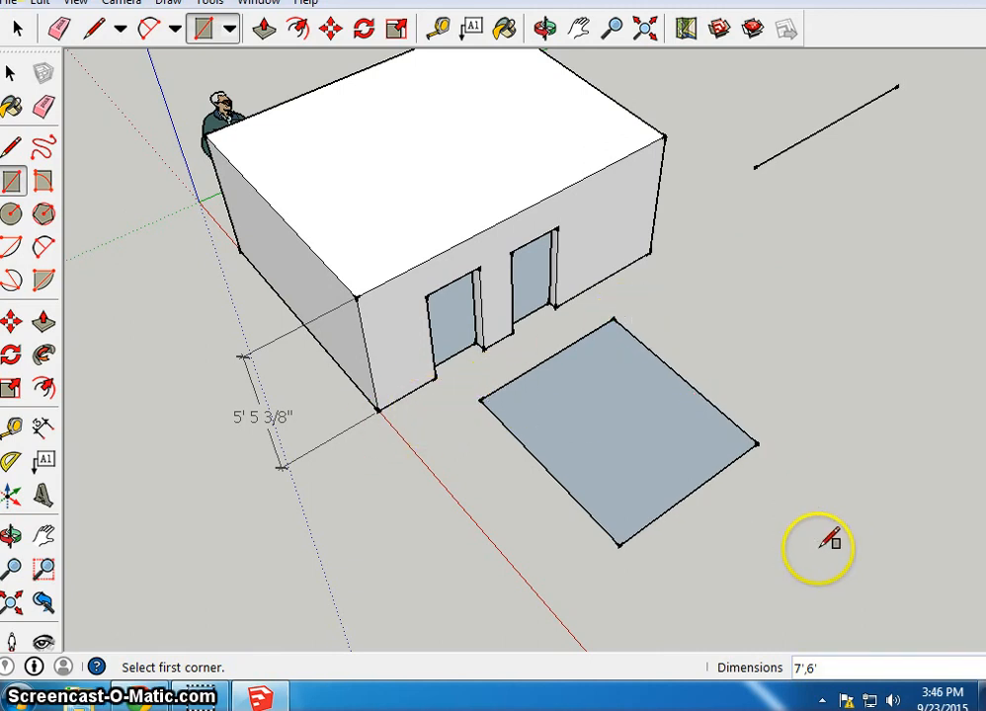
left_click(43, 426)
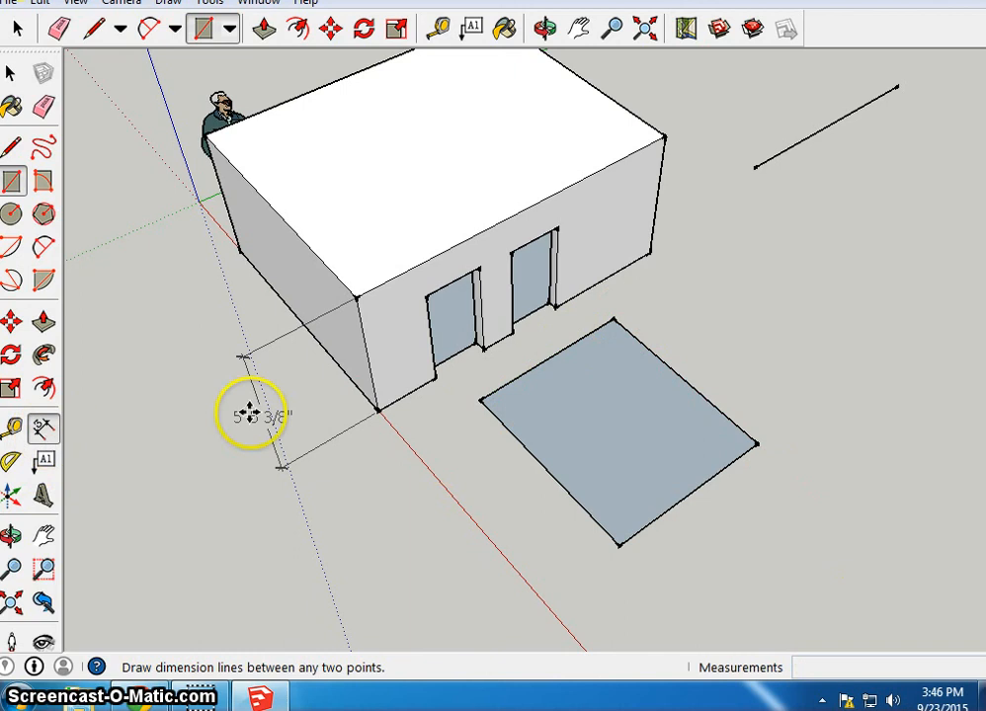
left_click(613, 320)
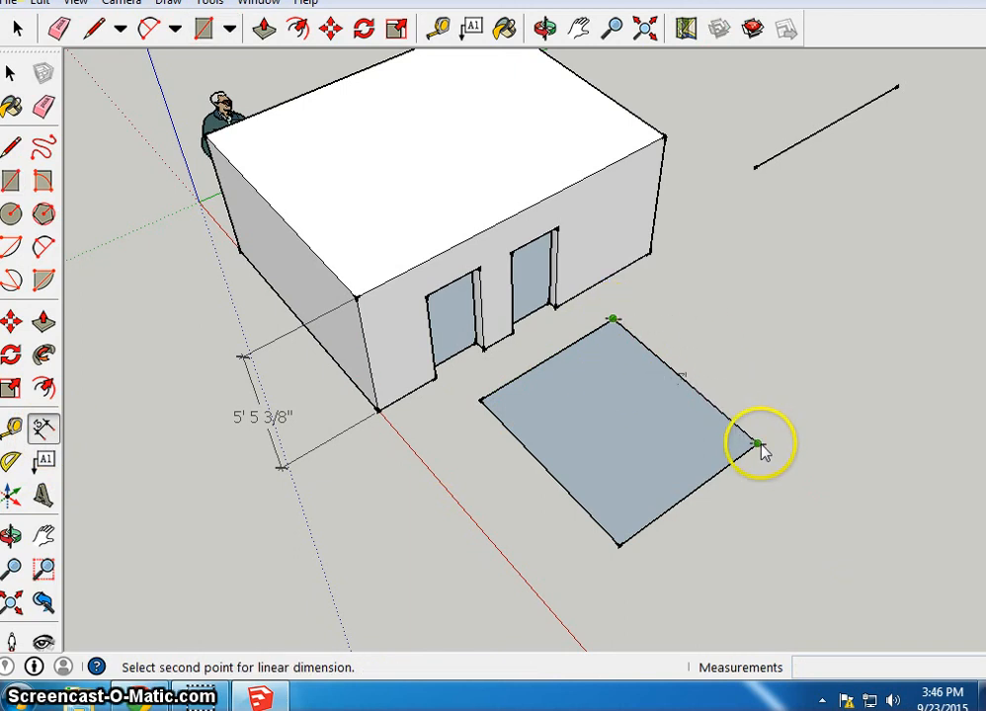
left_click(757, 445)
left_click(839, 385)
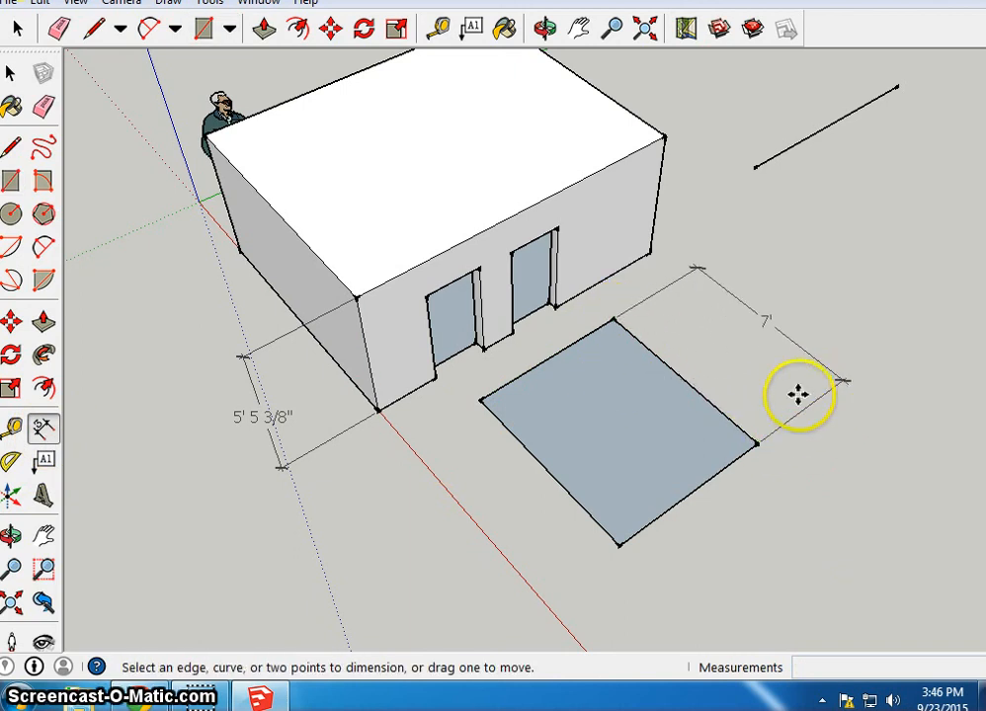
left_click(618, 545)
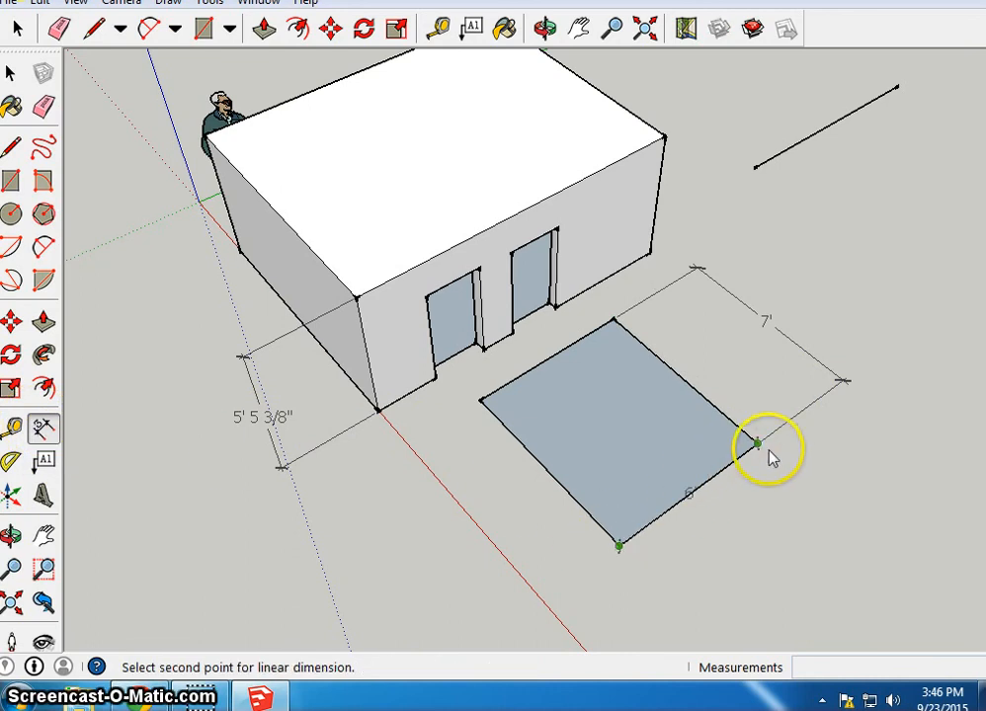
left_click(756, 446)
left_click(833, 512)
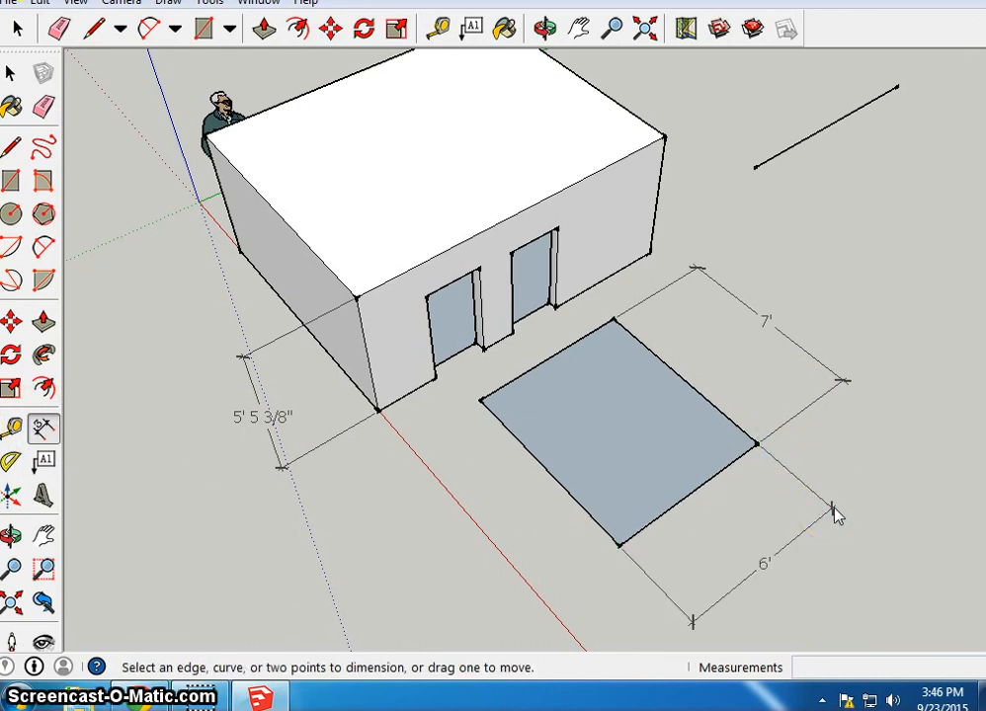
Step: Push/Pull the 7' by 6' rectangle upward into a box 10' tall
left_click(263, 29)
left_click_drag(593, 440, 625, 269)
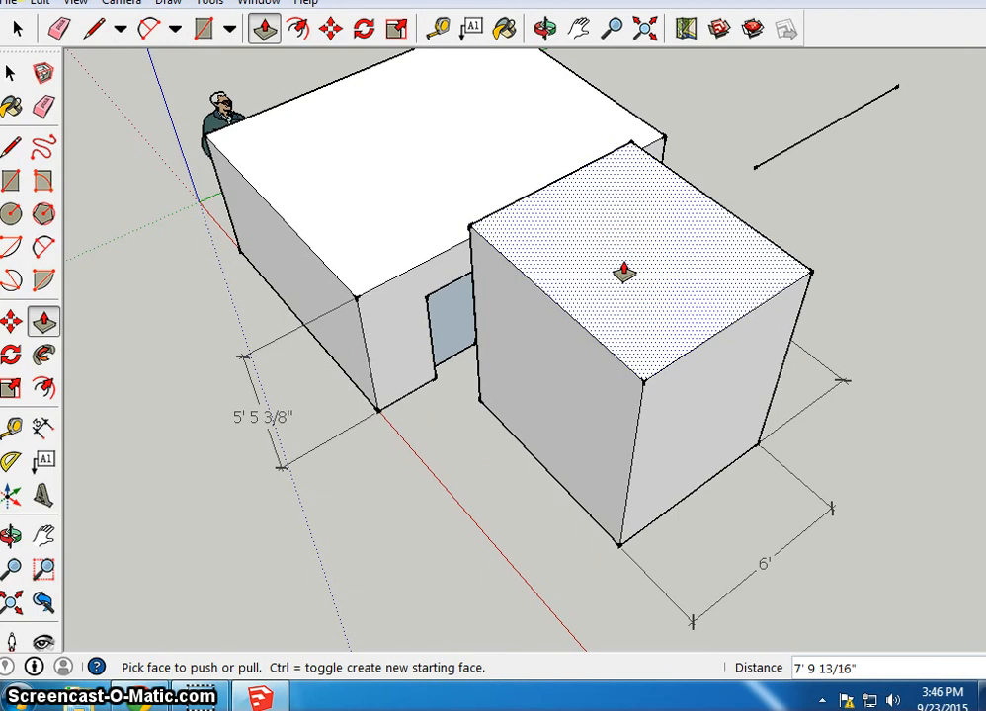
type("10")
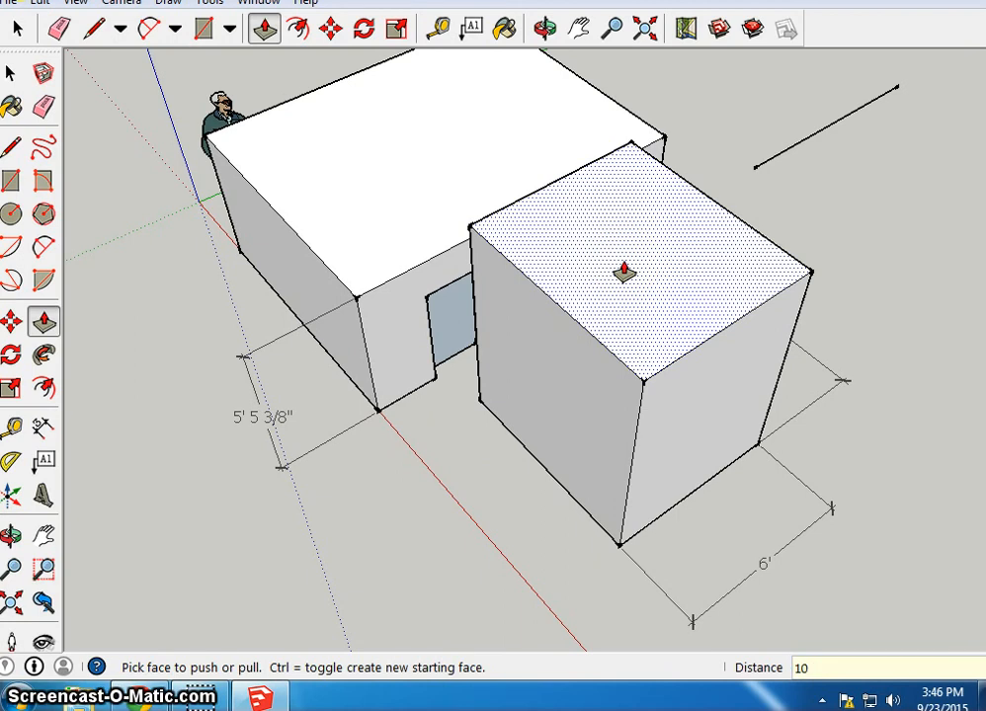
left_click(625, 272)
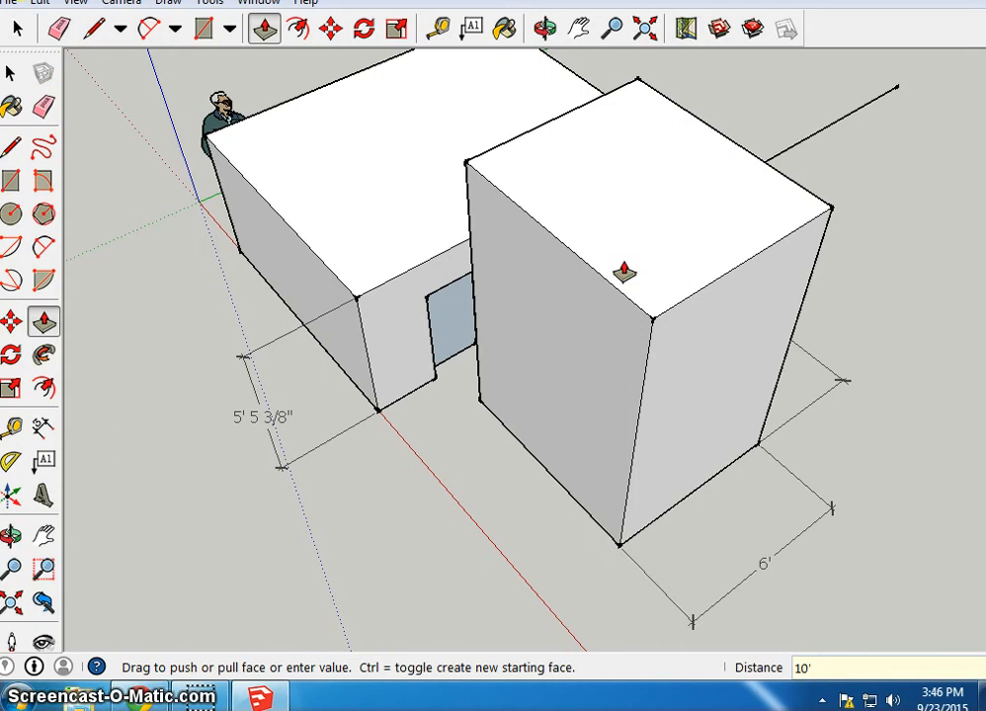
Step: Pull the new box's side face nearest the red axis outward by 10" and again by 10' 10"
left_click(571, 379)
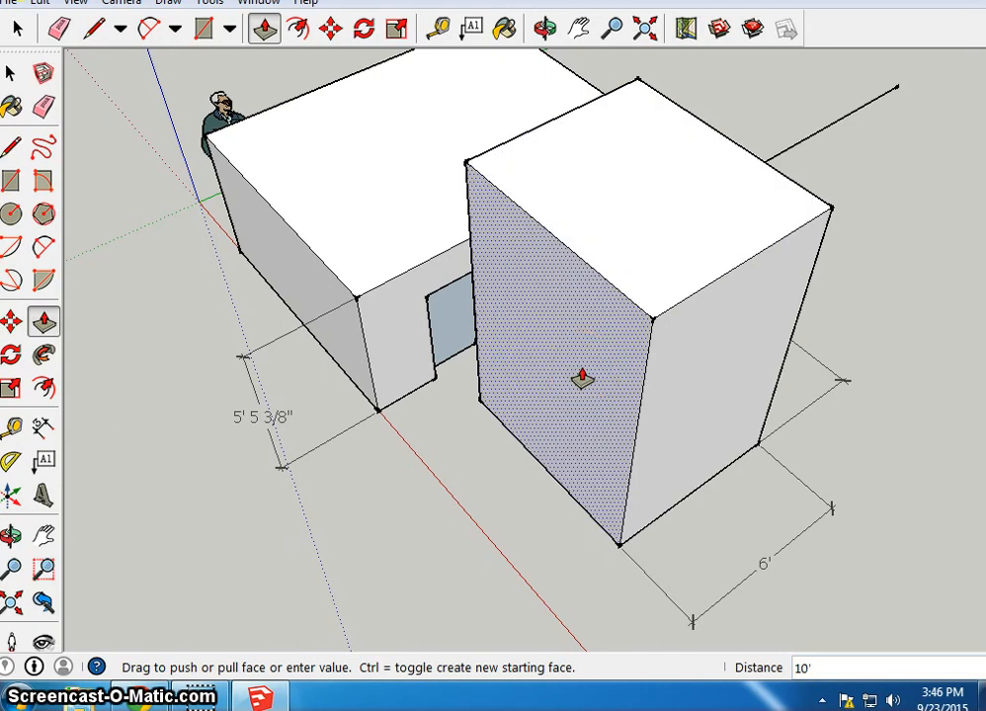
left_click_drag(582, 379, 556, 400)
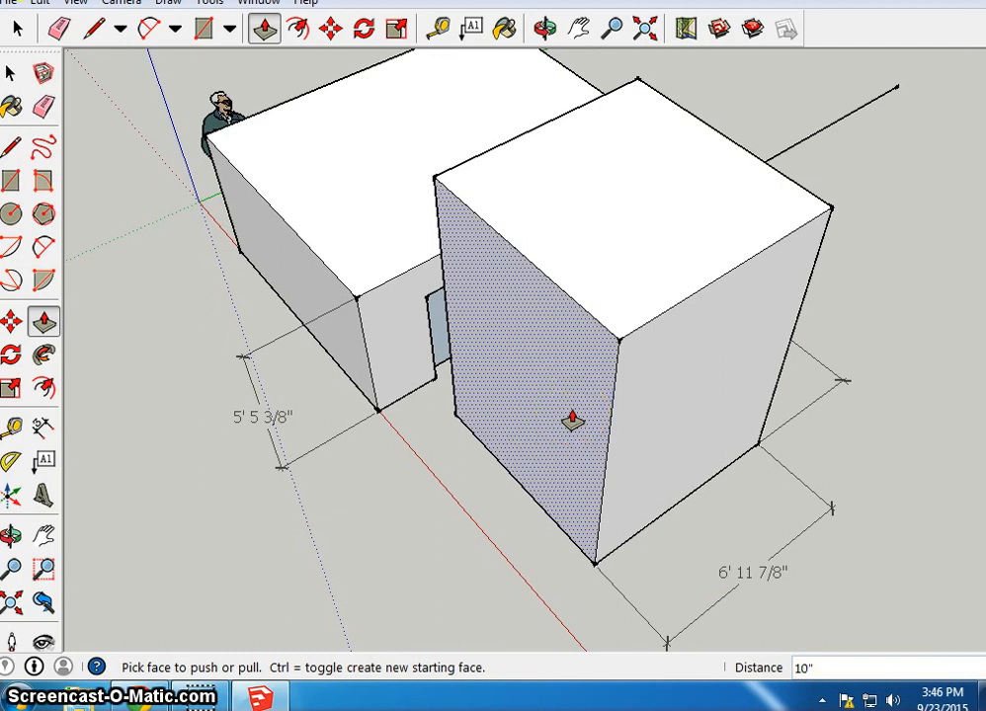
mouse_move(572, 420)
left_mouse_down()
mouse_move(550, 418)
mouse_move(544, 436)
left_mouse_up()
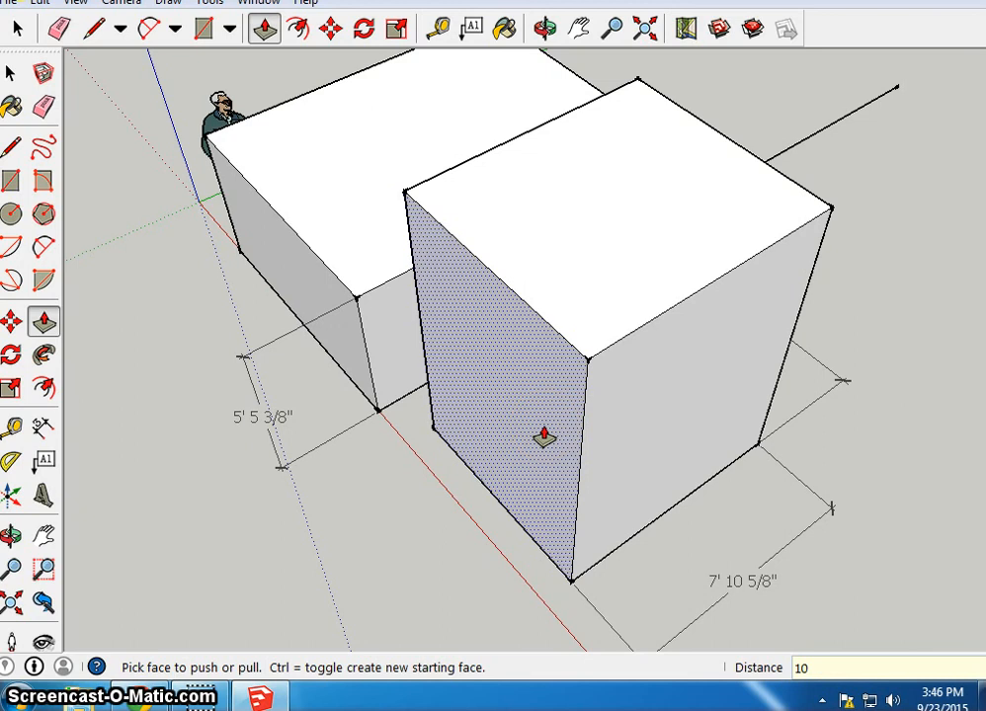
type("10'10")
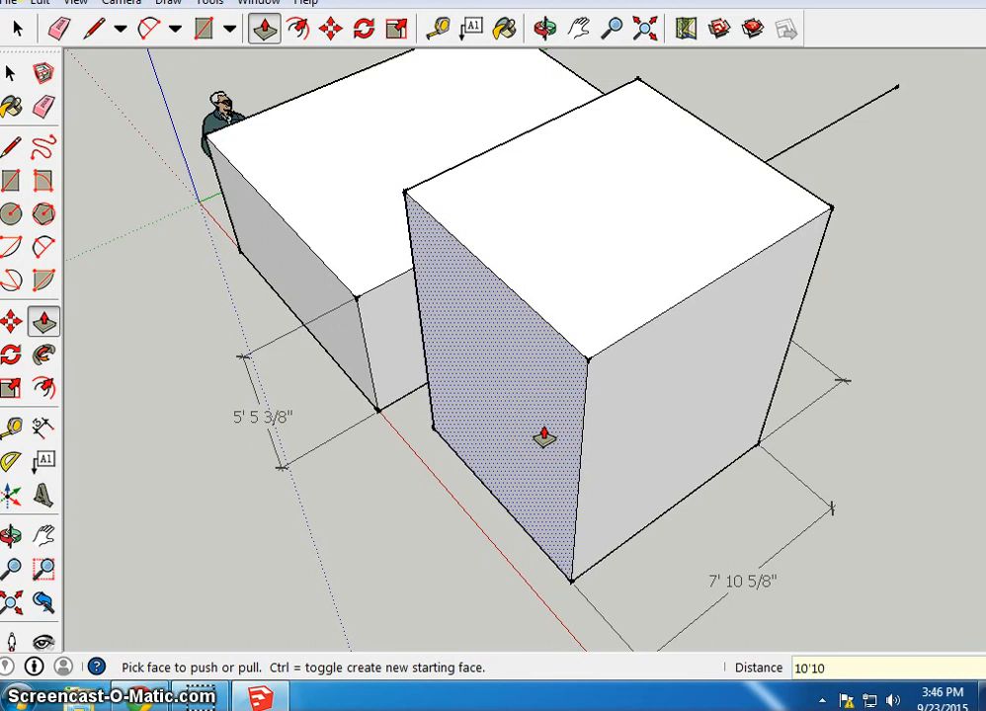
key("Return")
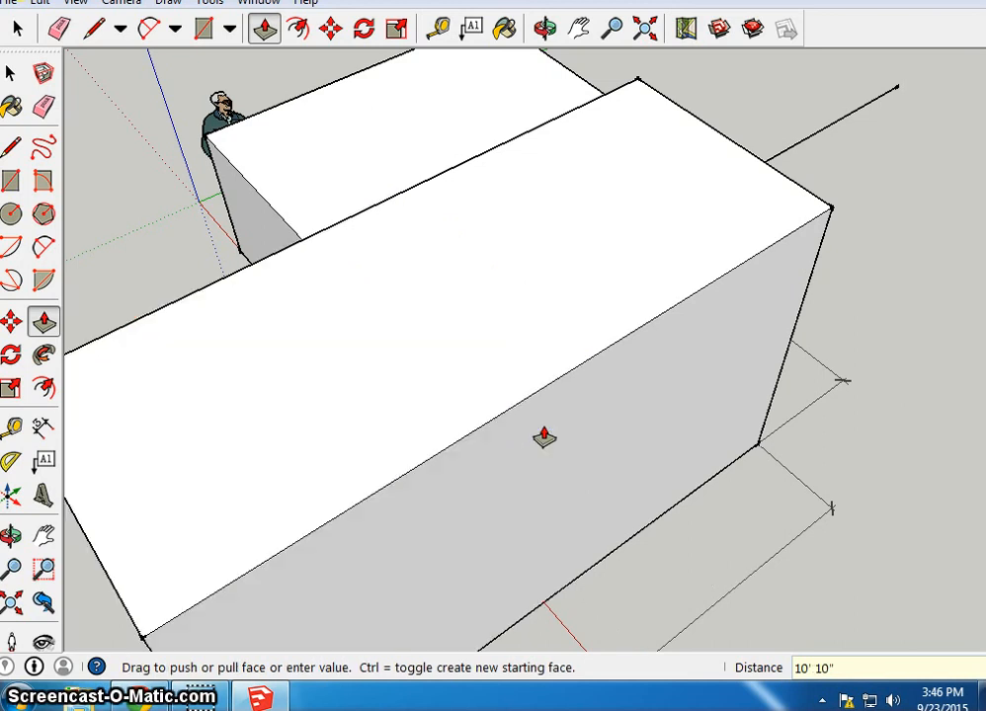
scroll(544, 436, "down", 4)
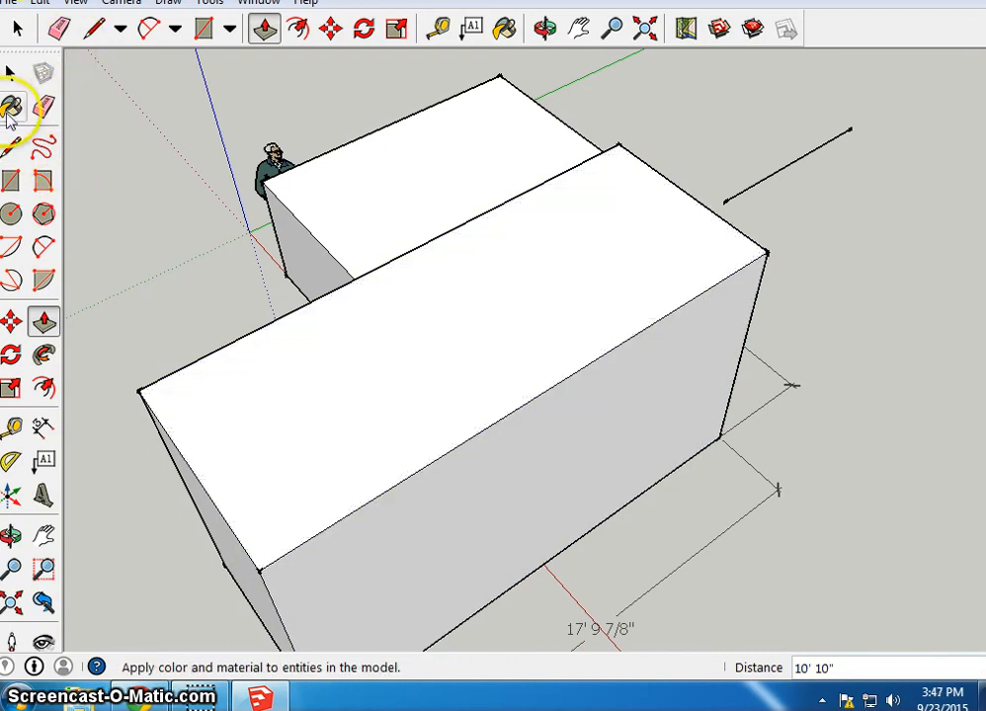
Step: Paint the top faces of both buildings with the Roofing_Shingles_GAF_Estates material from the Roofing collection
left_click(12, 106)
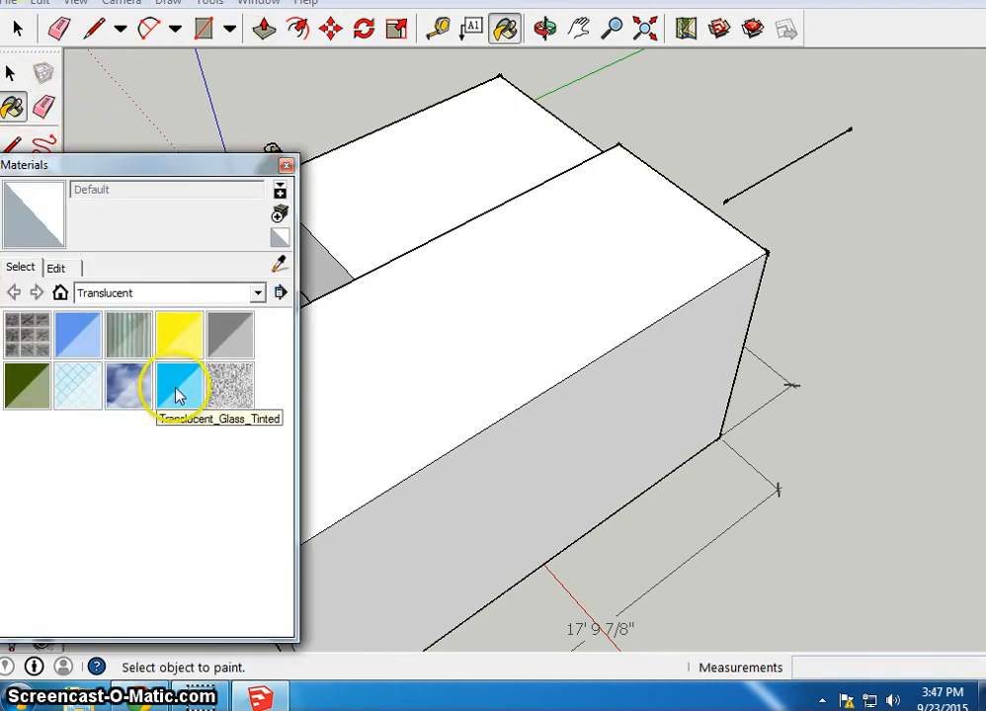
left_click(124, 292)
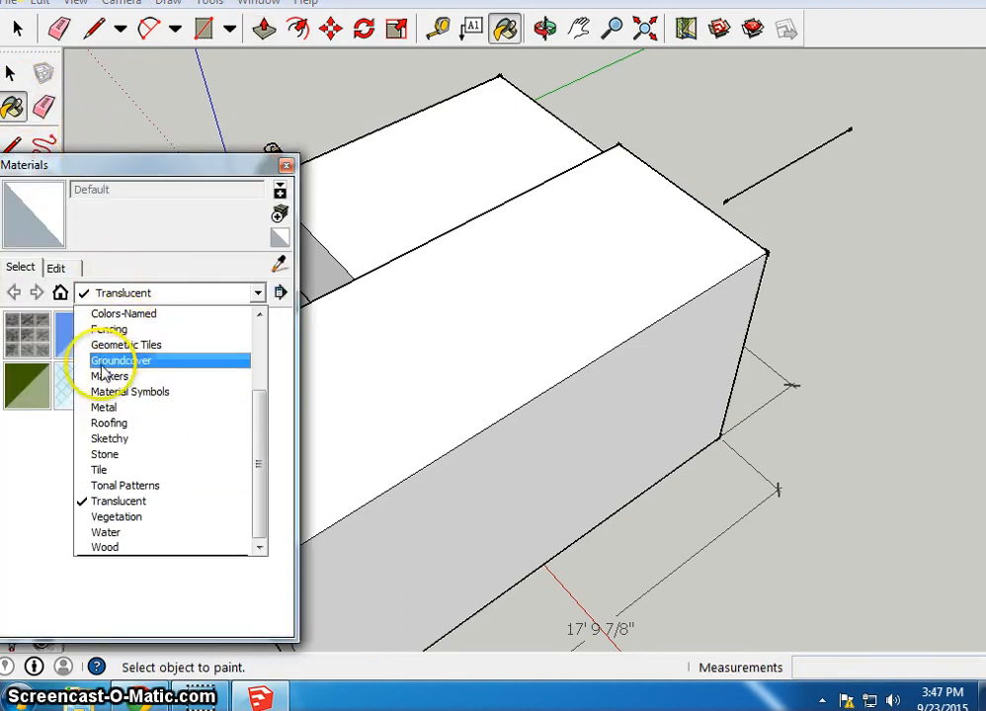
left_click(134, 423)
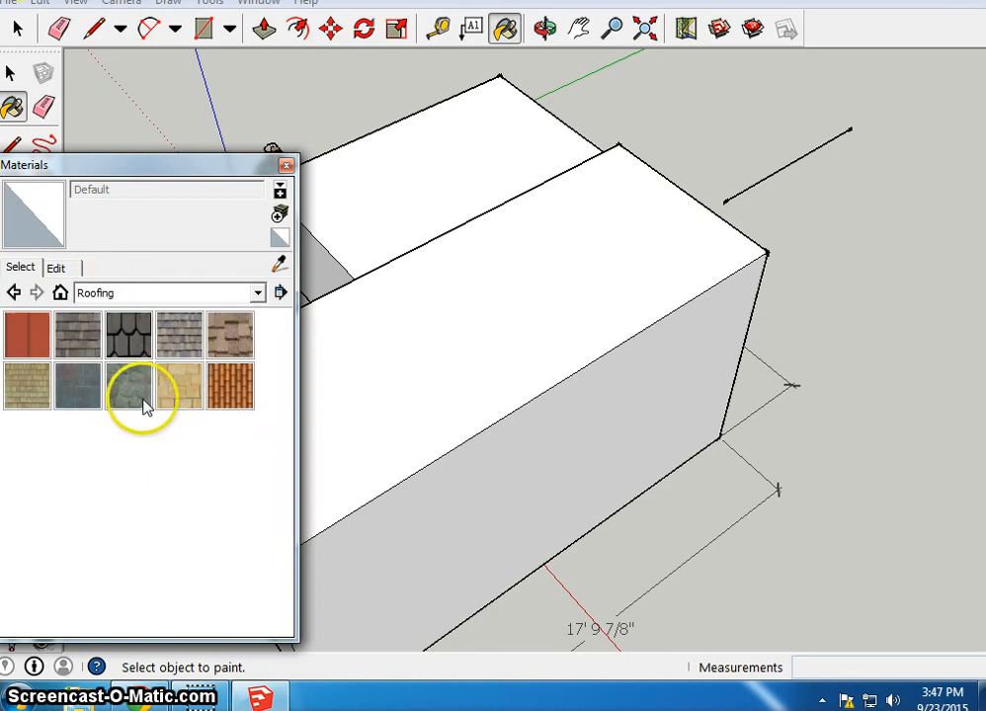
left_click(141, 338)
left_click(400, 314)
left_click(438, 198)
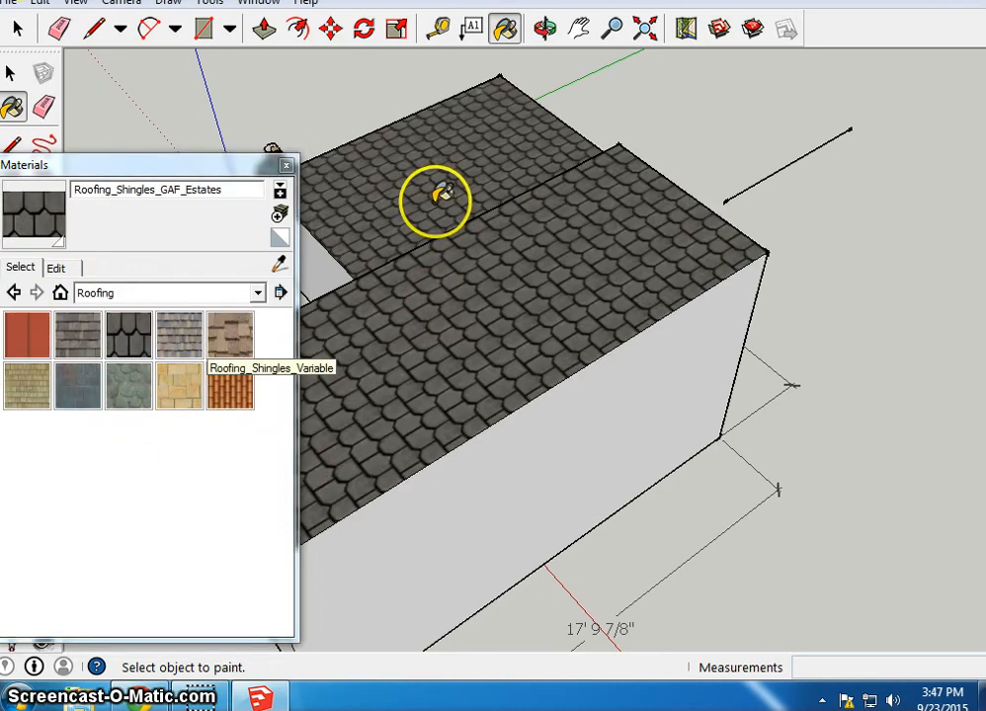
Step: Paint the new box's long front wall with Roofing_Metal_Standing_Seam_Red and close the materials browser
left_click(48, 347)
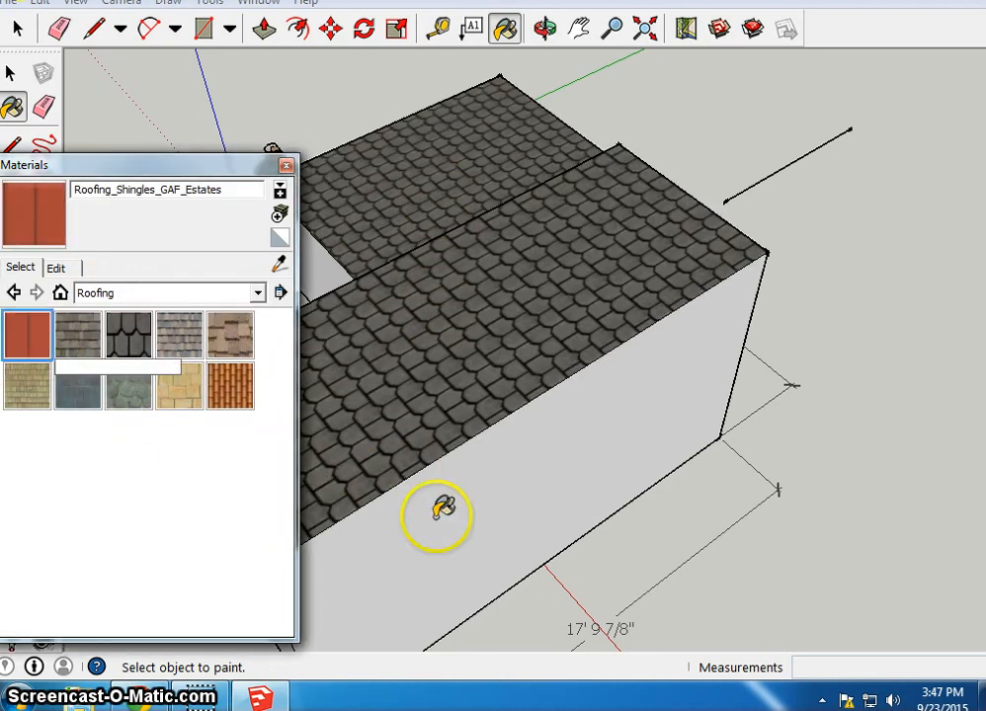
left_click(531, 508)
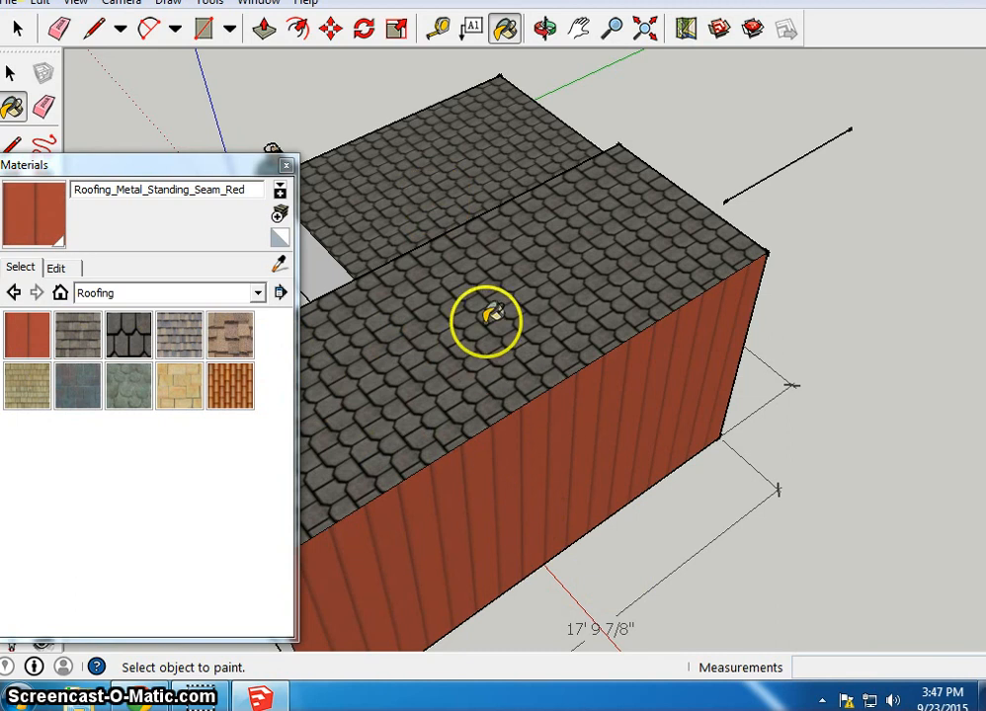
left_click(257, 293)
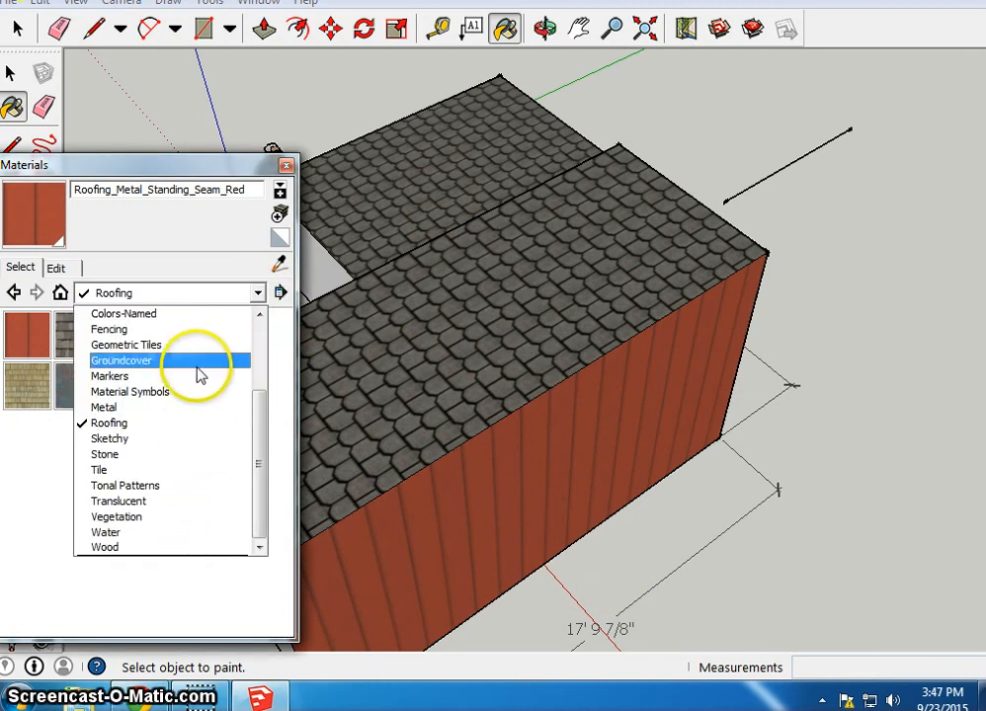
left_click(285, 162)
left_click(285, 162)
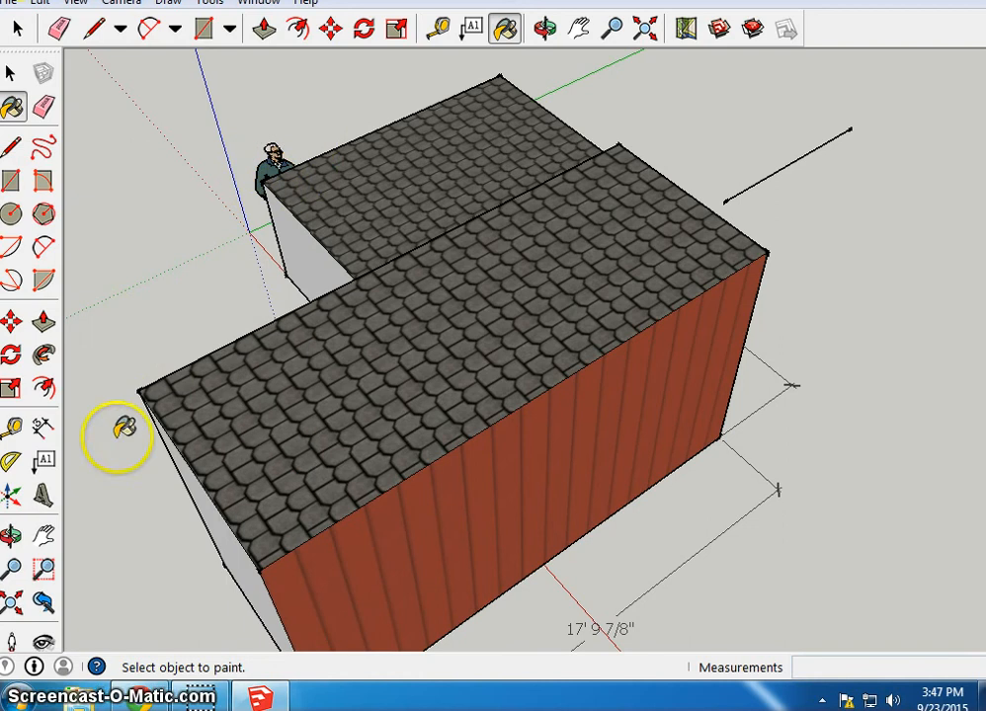
Step: View the print settings for the model and close them without printing
mouse_move(260, 698)
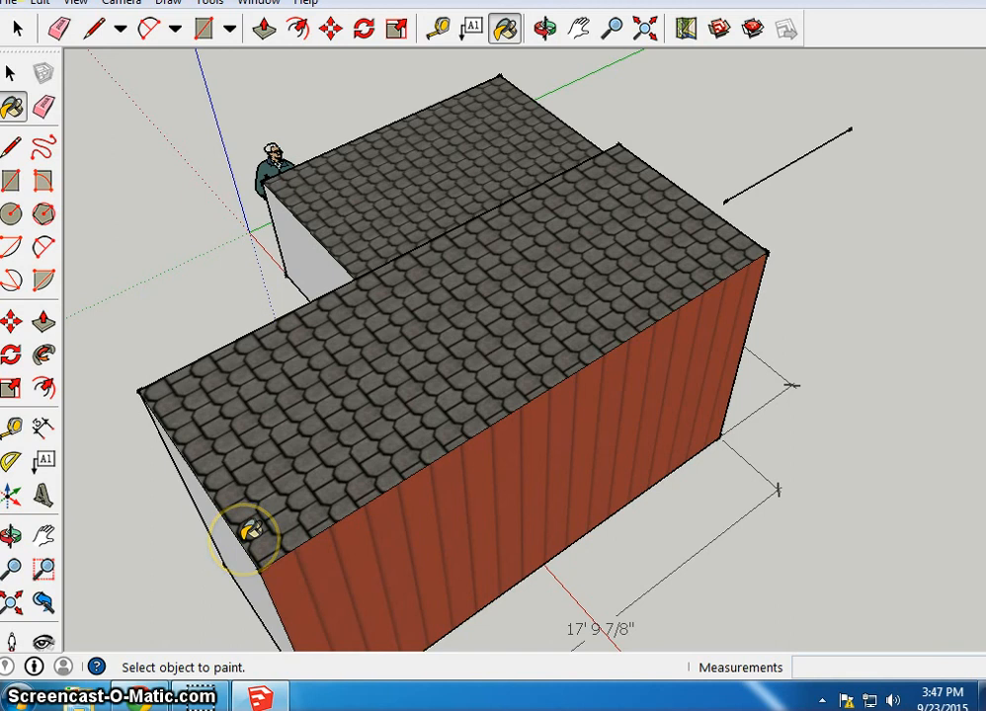
key("ctrl")
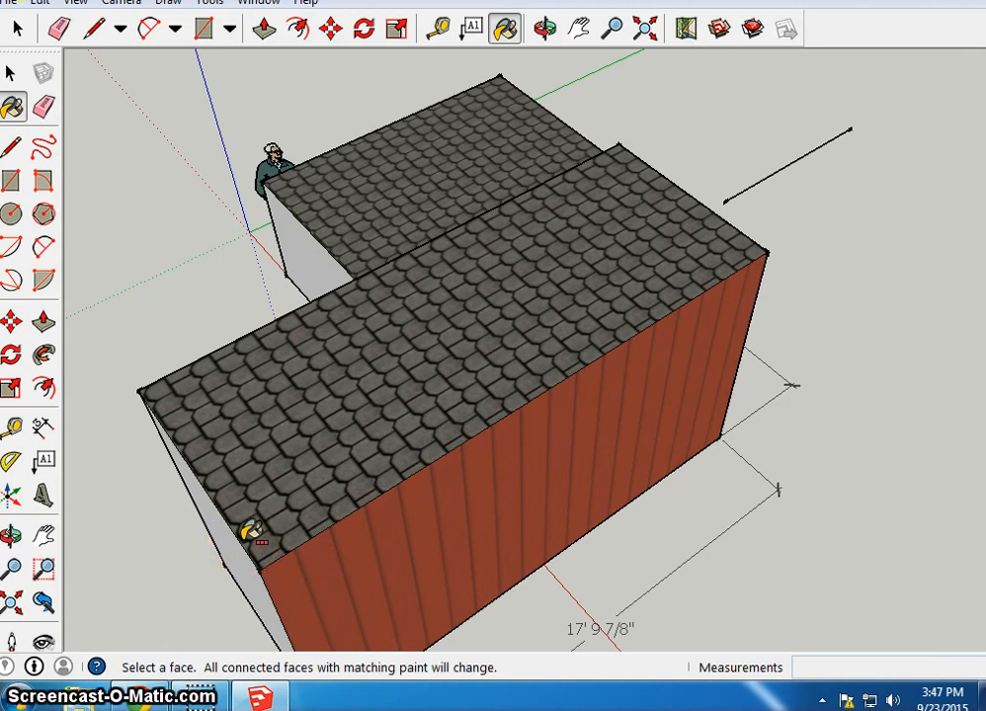
key("ctrl+p")
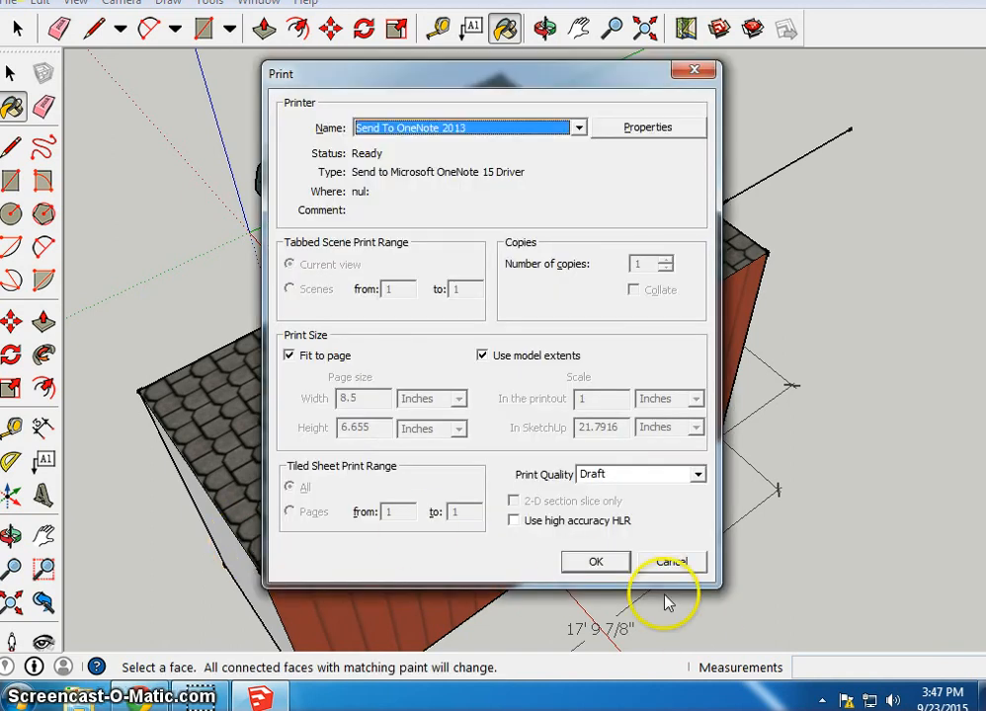
left_click(672, 561)
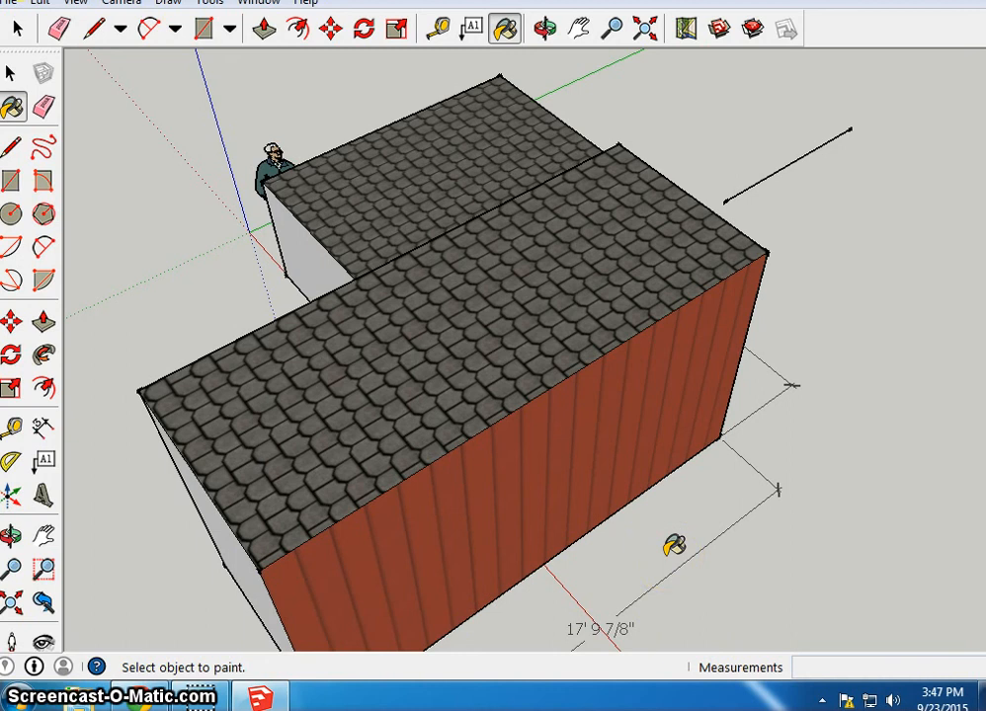